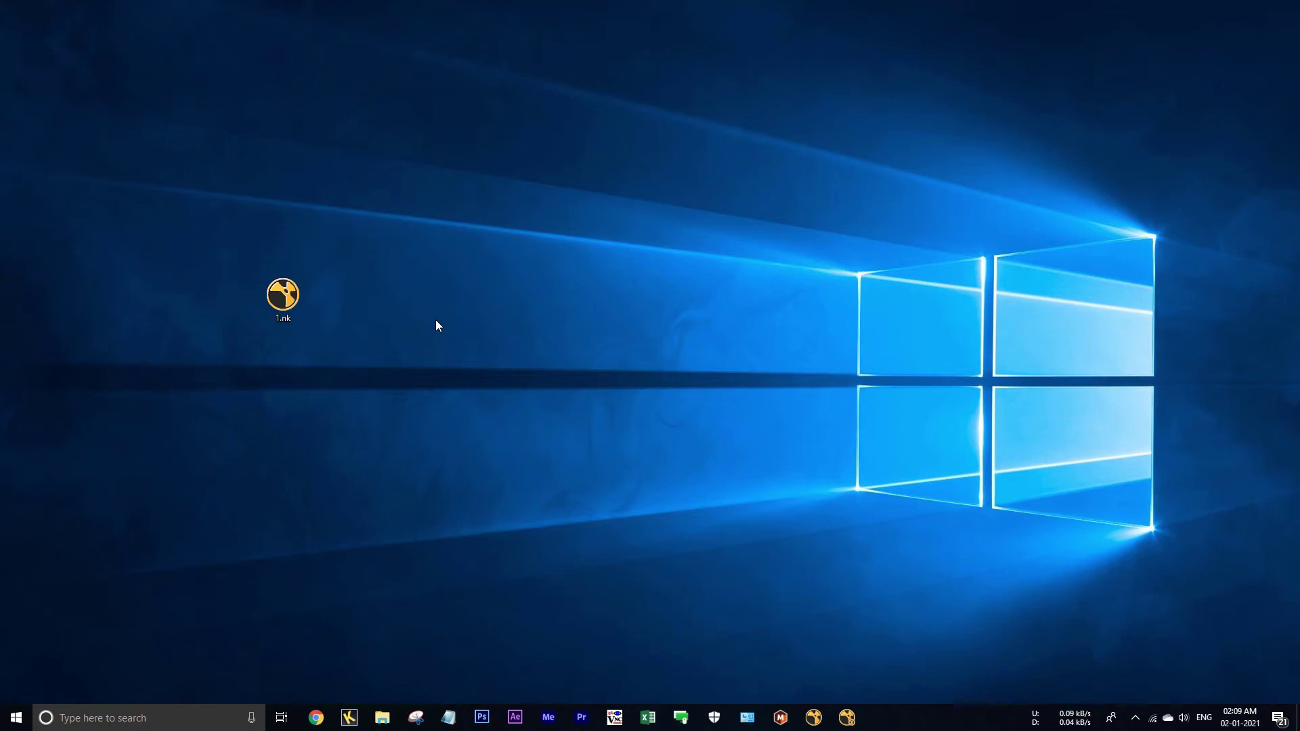
# - Select the 1.nk script icon on the desktop, then clear the selection
pyautogui.click(436, 320)
pyautogui.moveTo(400, 205); pyautogui.dragTo(238, 358)
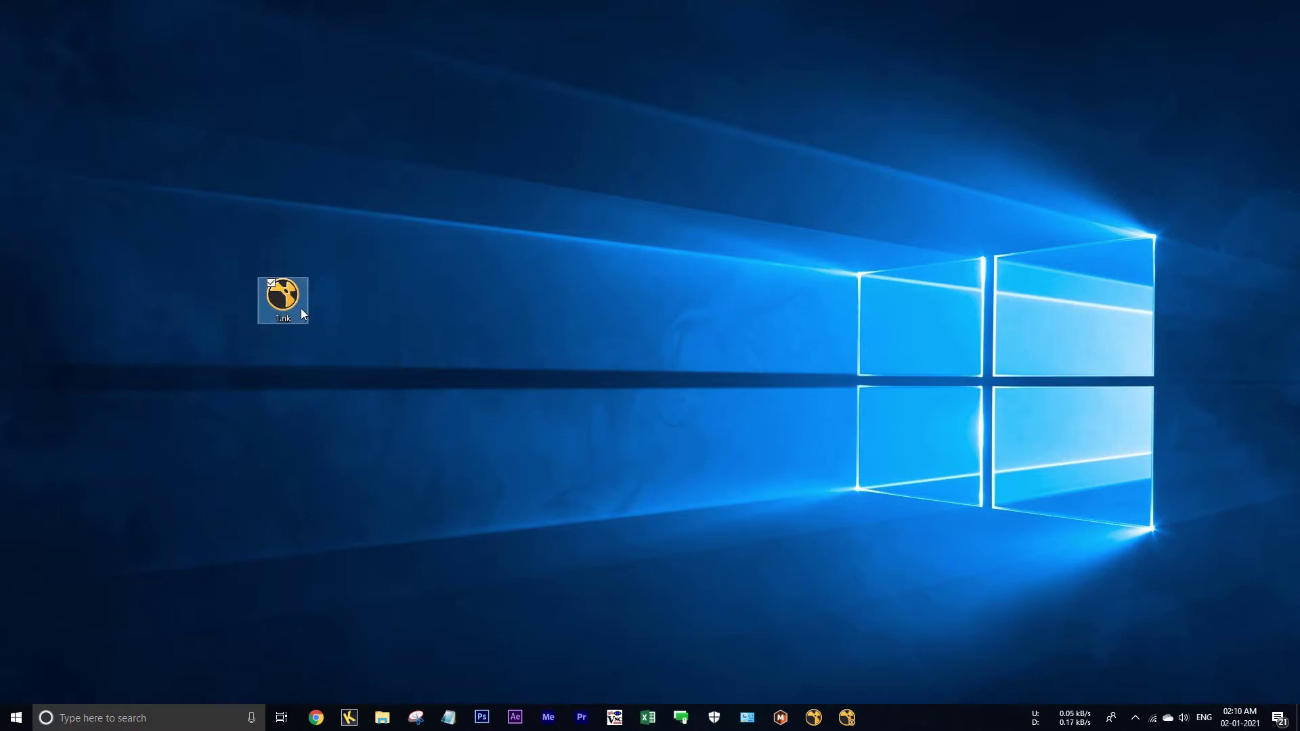
pyautogui.click(351, 306)
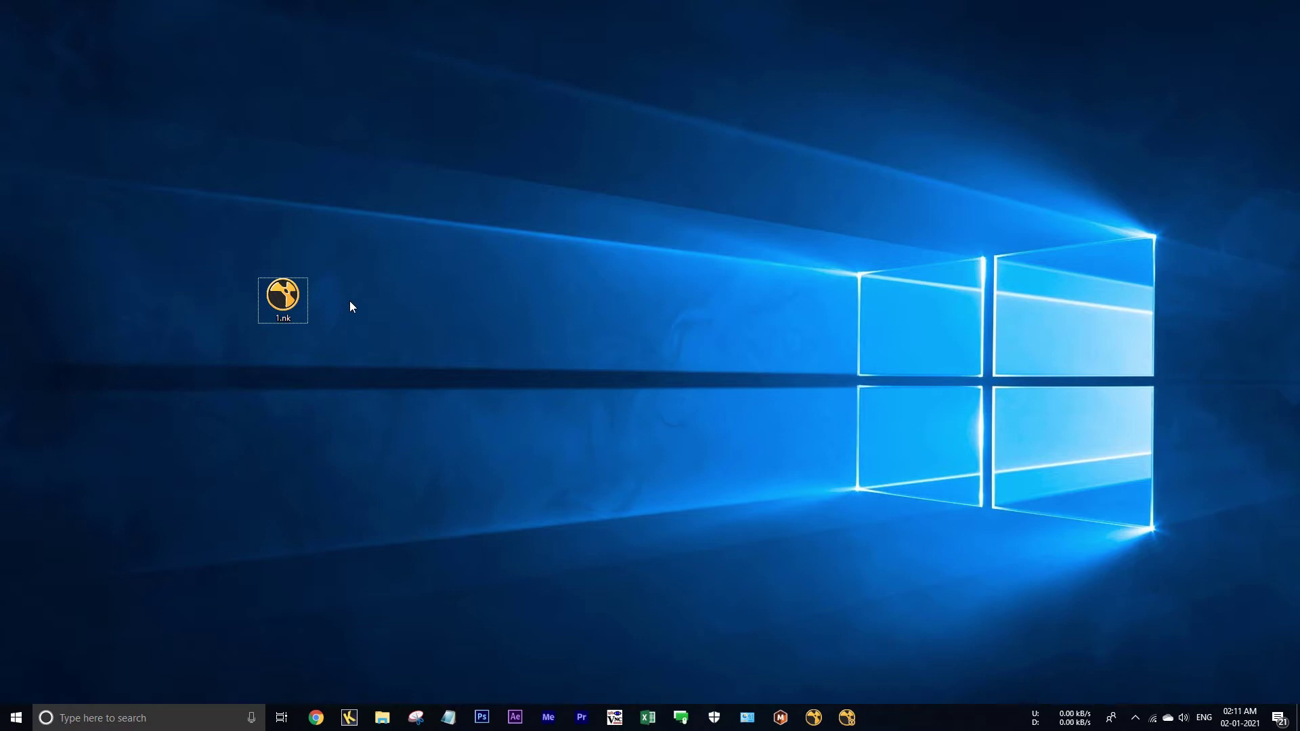
# - Open 1.nk, mark the console's version number, and dismiss the NukeX licence and read-only variable warnings
pyautogui.doubleClick(287, 303)
pyautogui.click(242, 207)
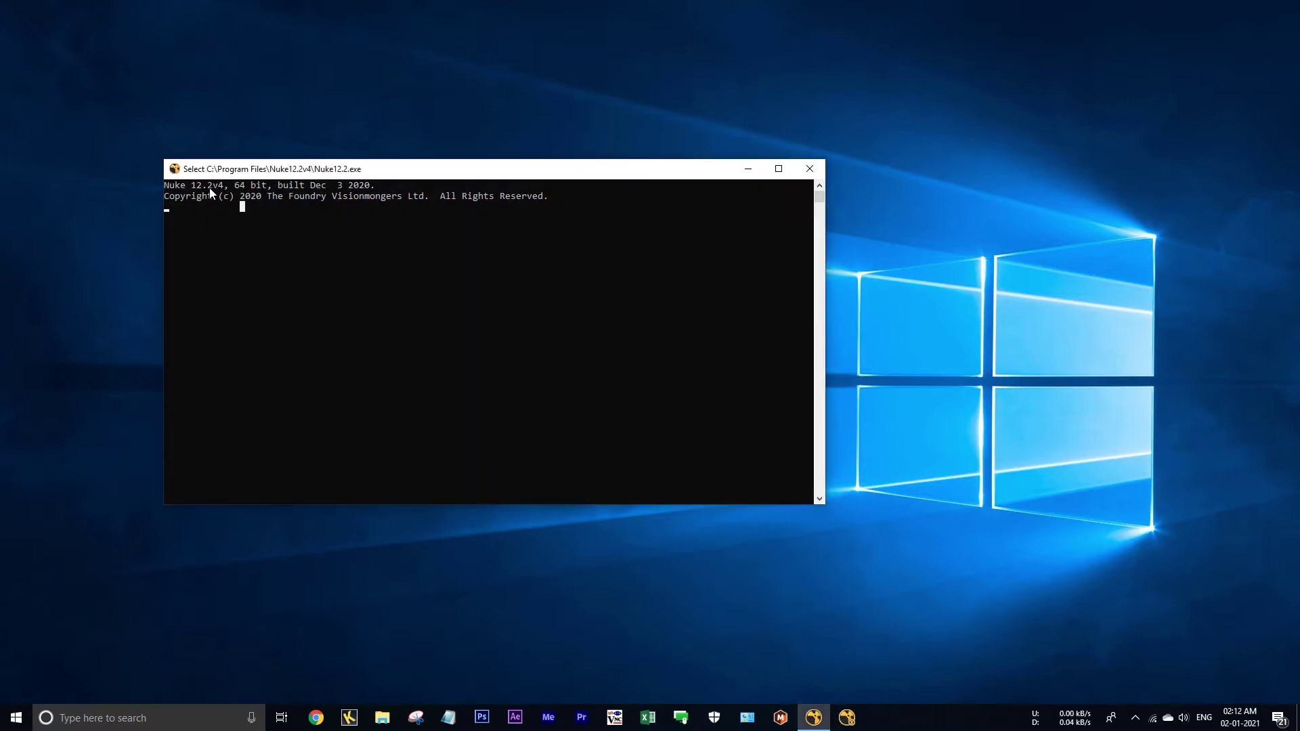
pyautogui.moveTo(223, 186); pyautogui.dragTo(165, 187)
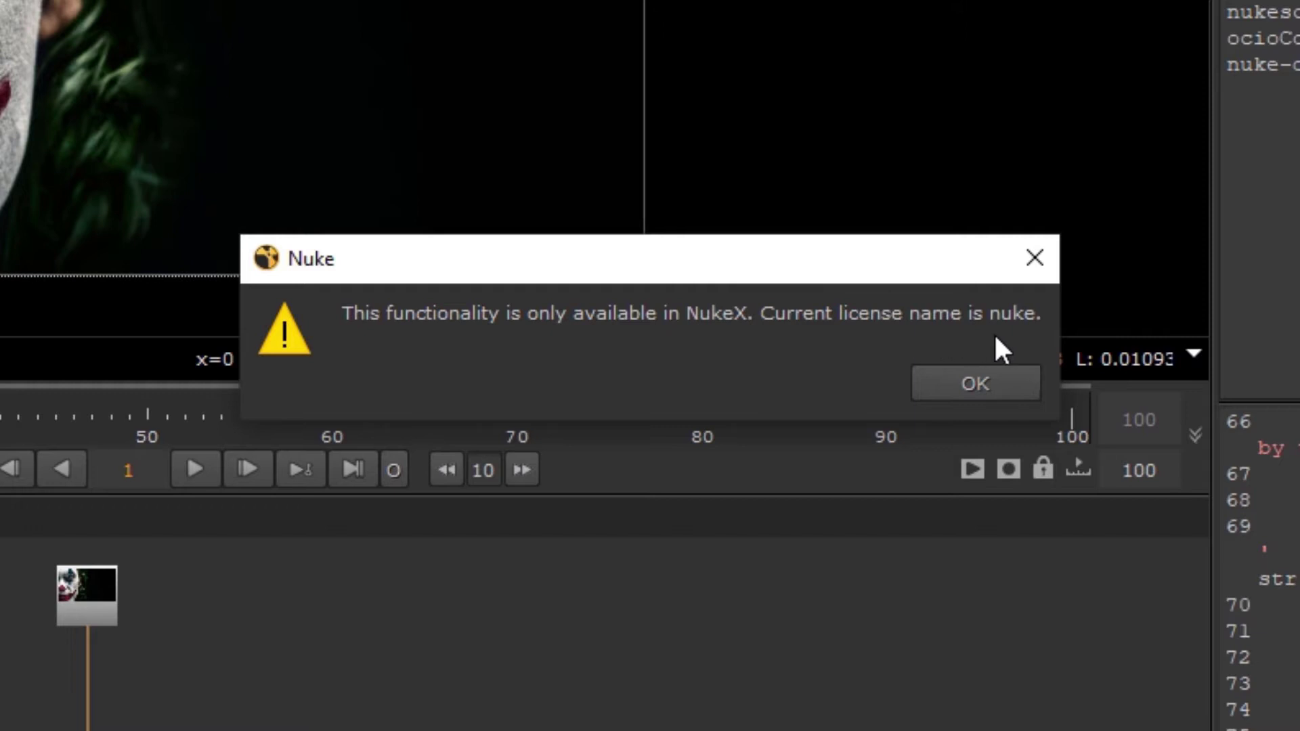
pyautogui.click(973, 379)
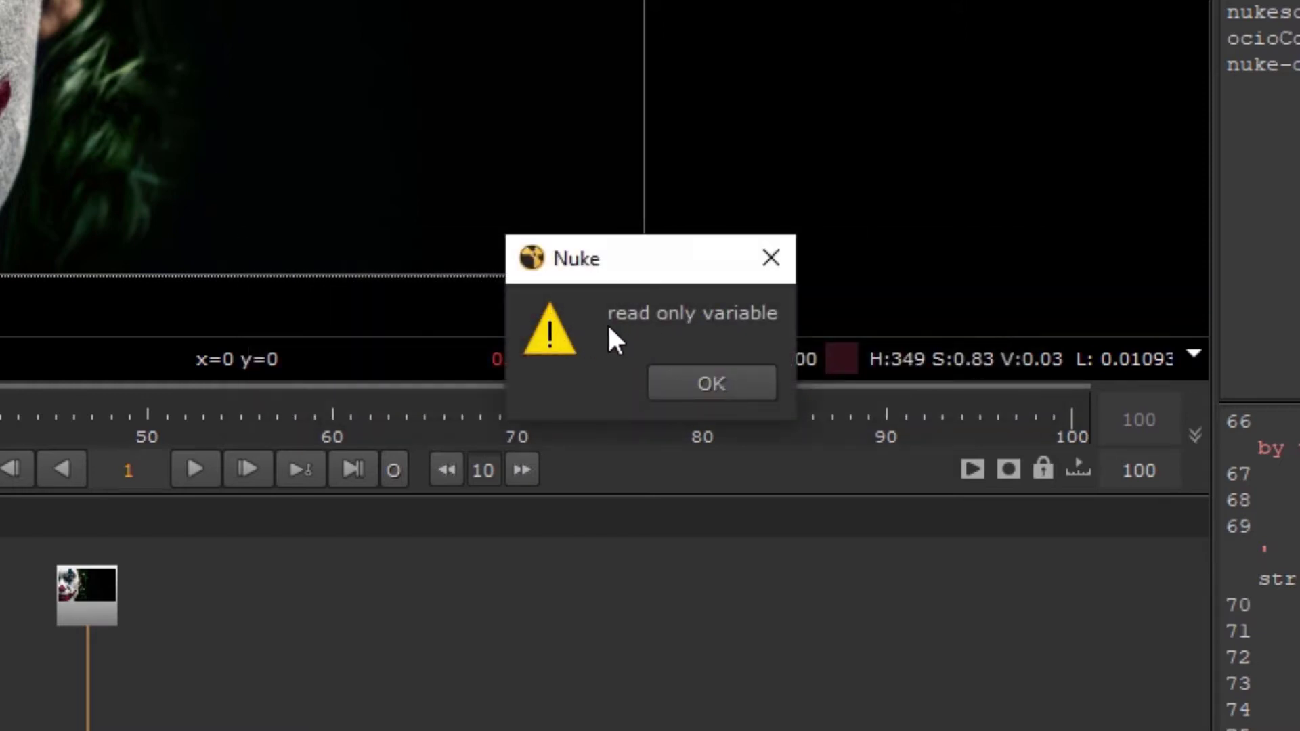
pyautogui.click(712, 384)
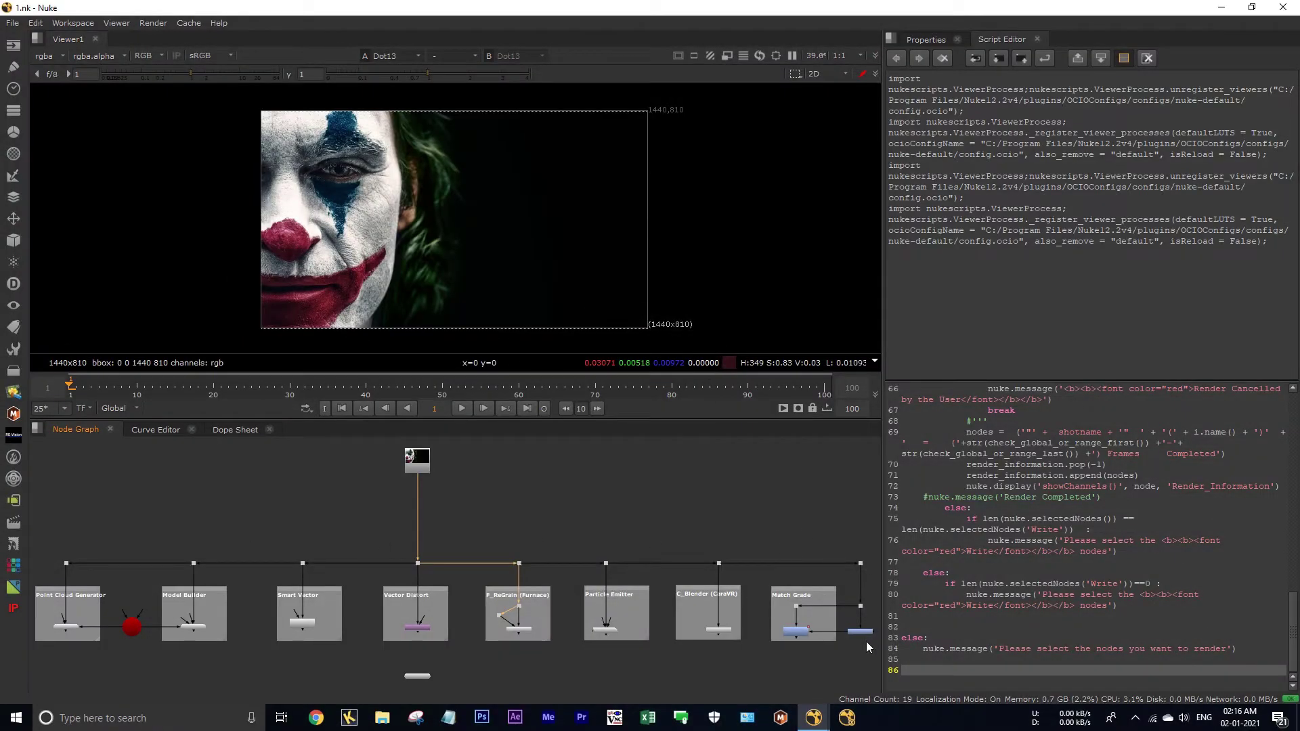
# - Zoom in on the node backdrops and reset the workspace to its default layout with Shift+F1
pyautogui.scroll(5, 119, 658)
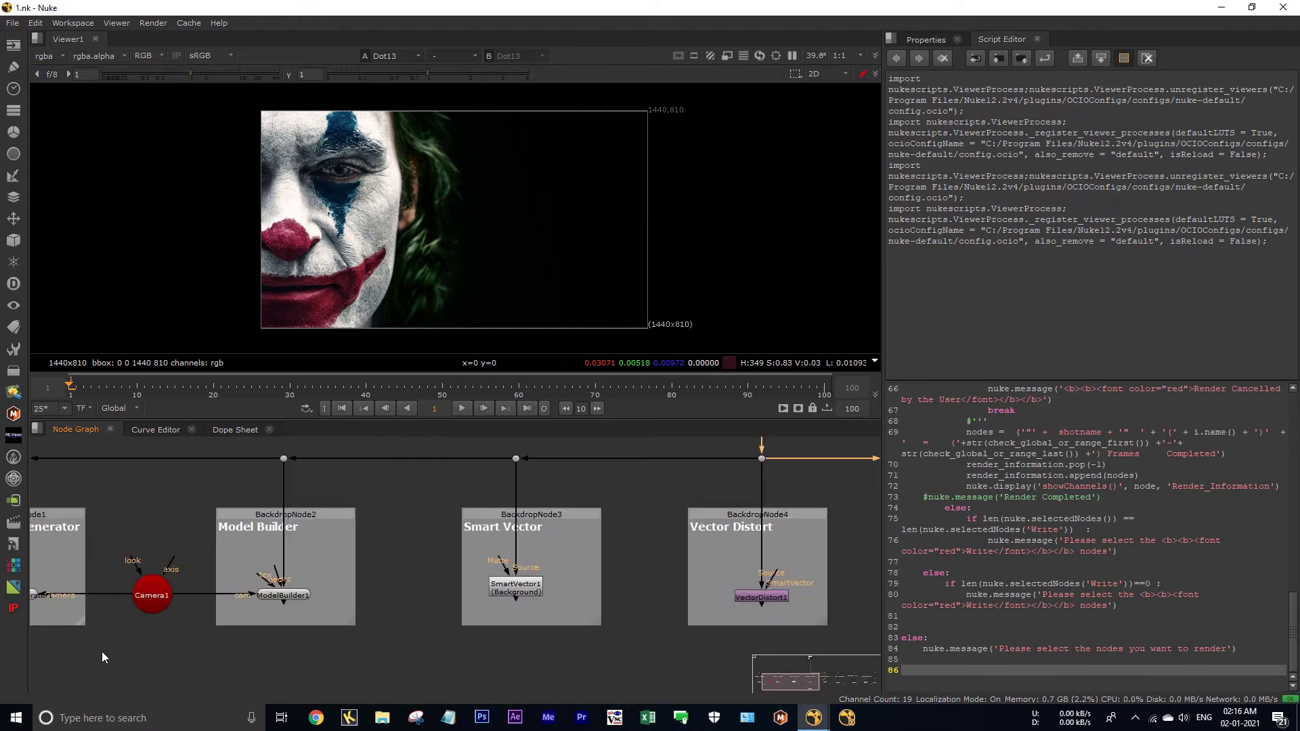
pyautogui.moveTo(108, 652); pyautogui.dragTo(307, 624)
pyautogui.scroll(2, 376, 653)
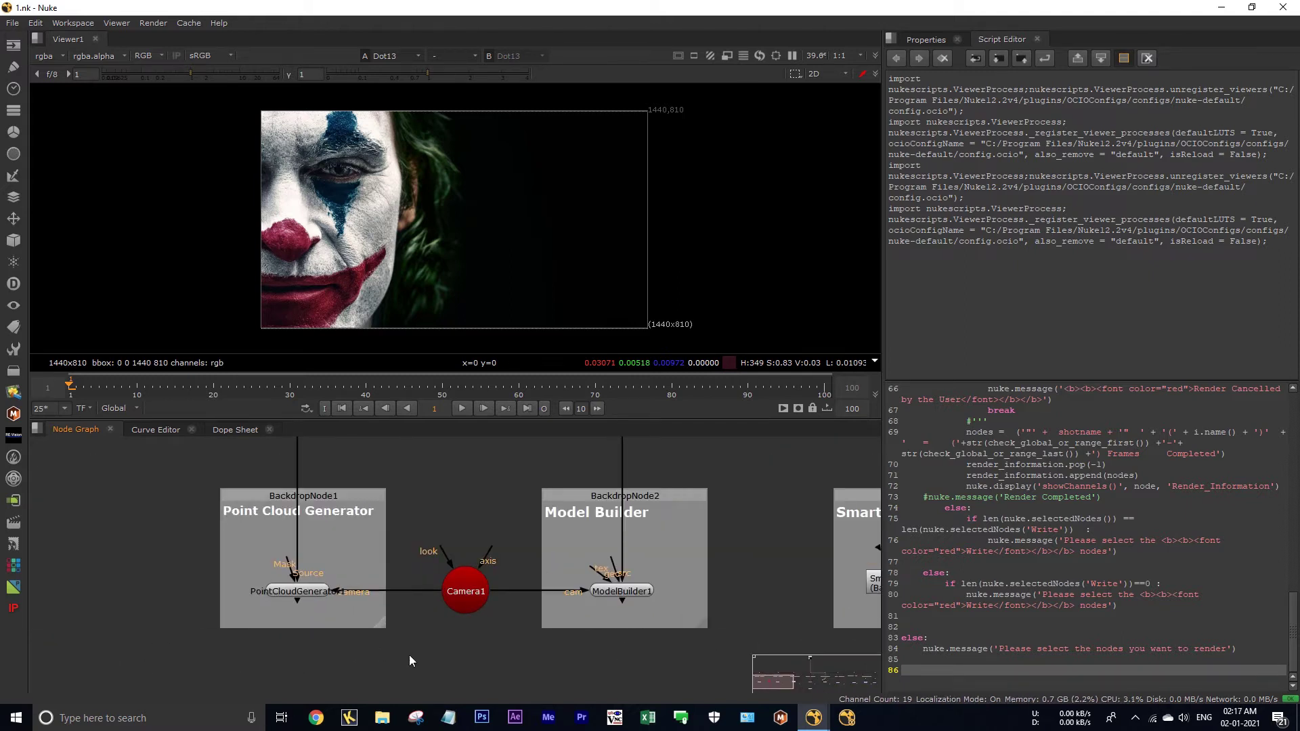
pyautogui.hotkey('shift', 'F1')
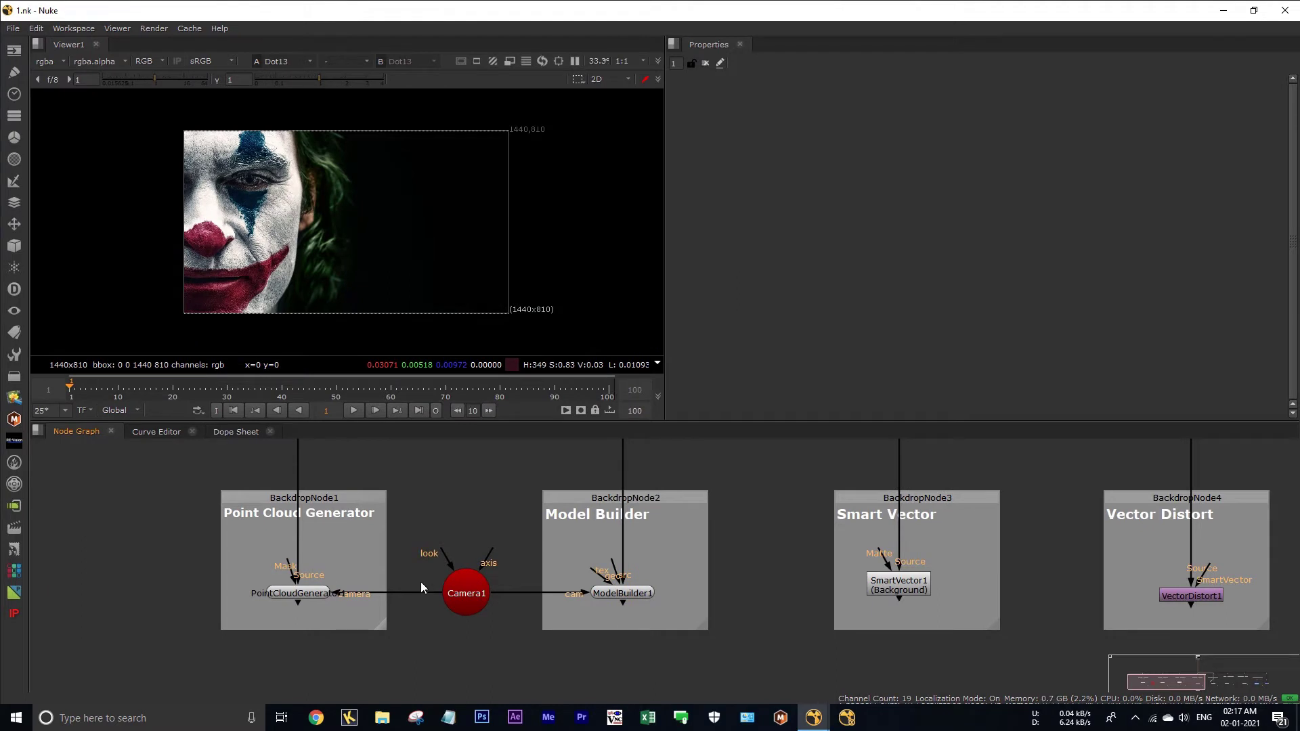
pyautogui.scroll(-2, 421, 582)
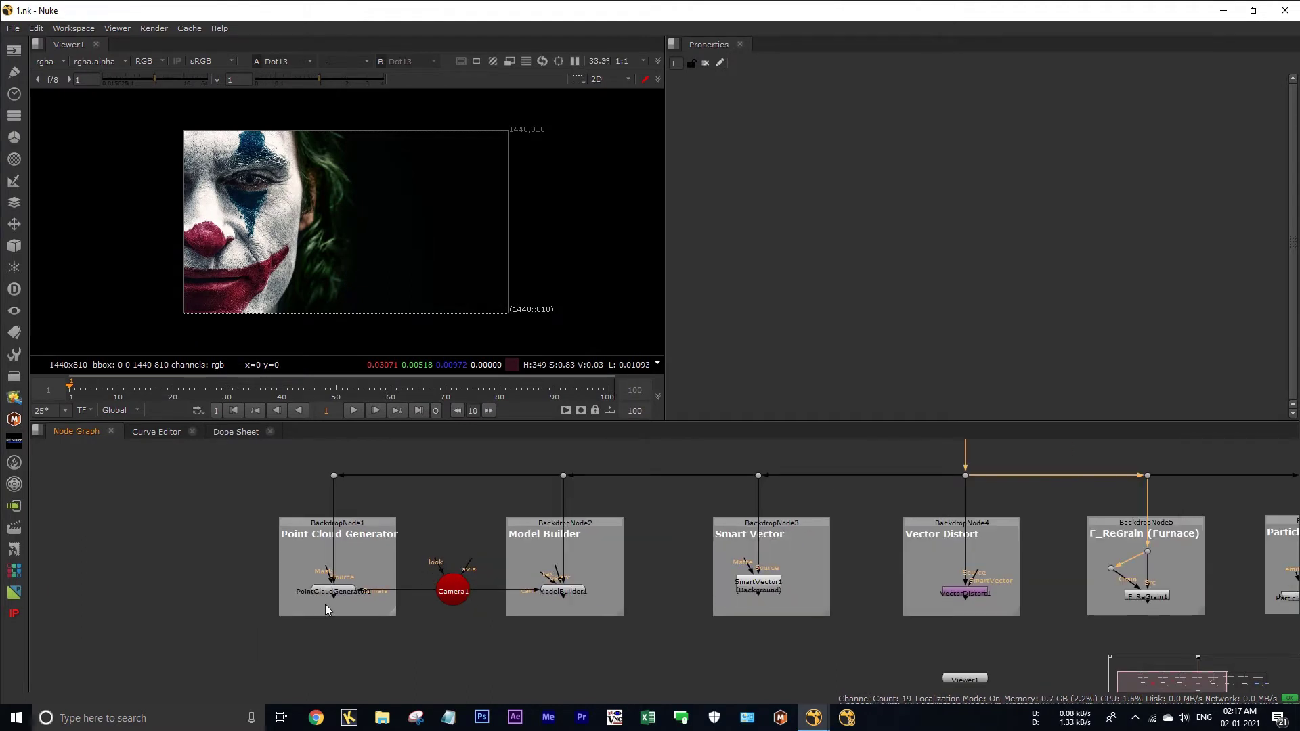
pyautogui.scroll(-3, 325, 604)
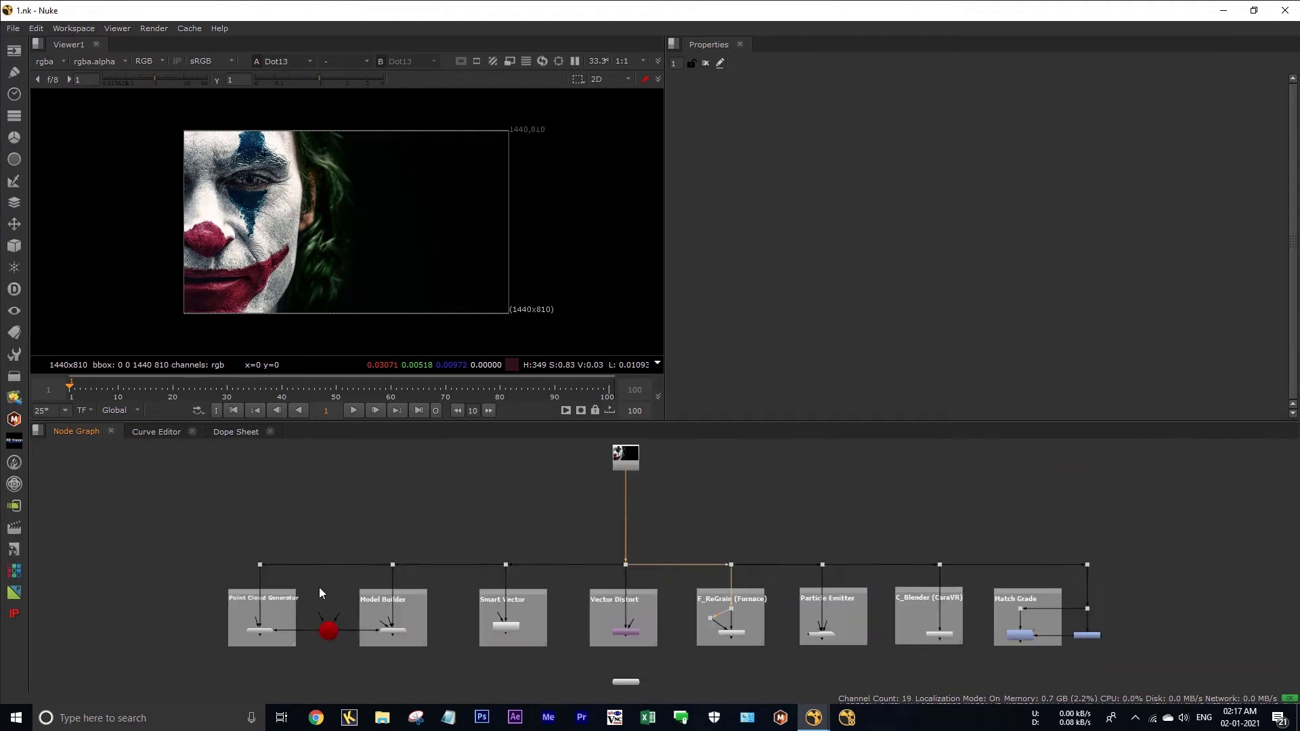
pyautogui.scroll(3, 319, 587)
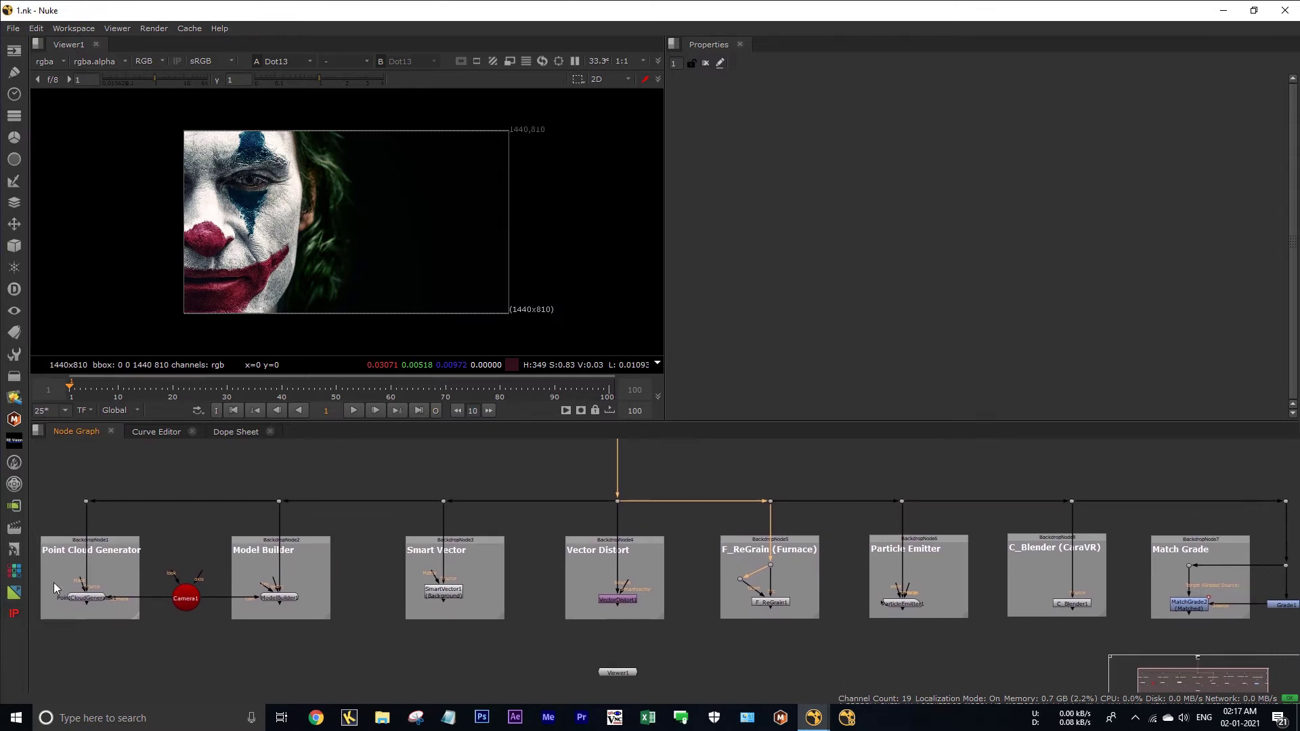
# - View the settings and outputs of PointCloudGenerator1, ModelBuilder1, SmartVector1 and VectorDistort1 in turn
pyautogui.doubleClick(82, 599)
pyautogui.press('1')
pyautogui.scroll(-1, 784, 252)
pyautogui.scroll(1, 880, 276)
pyautogui.doubleClick(293, 601)
pyautogui.press('1')
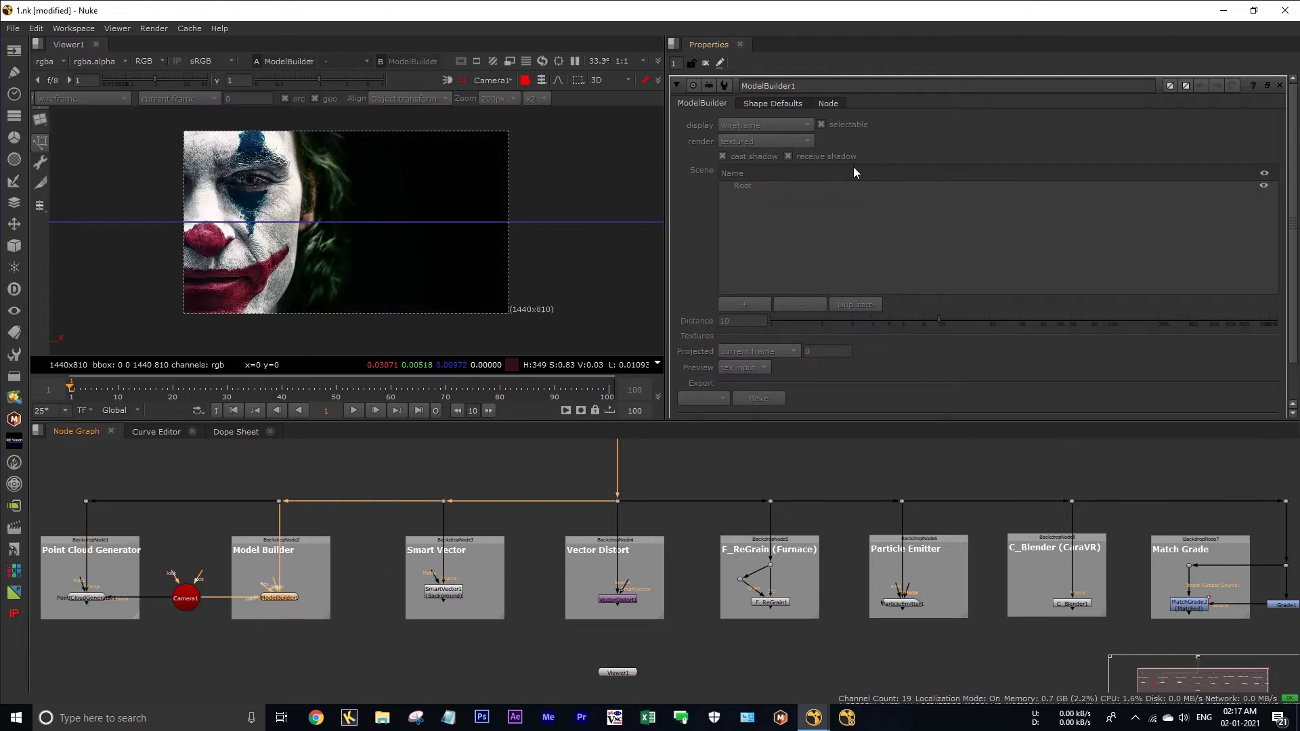
pyautogui.doubleClick(434, 584)
pyautogui.press('1')
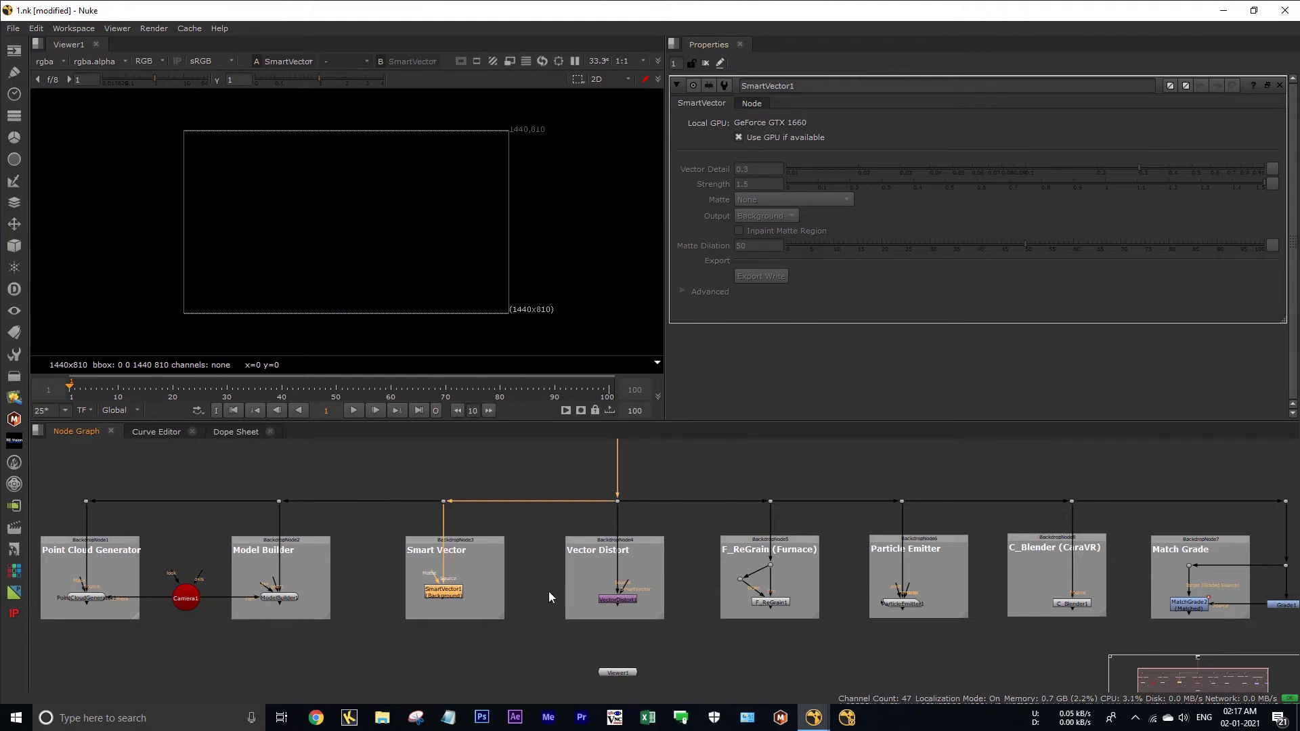
pyautogui.doubleClick(627, 600)
pyautogui.press('1')
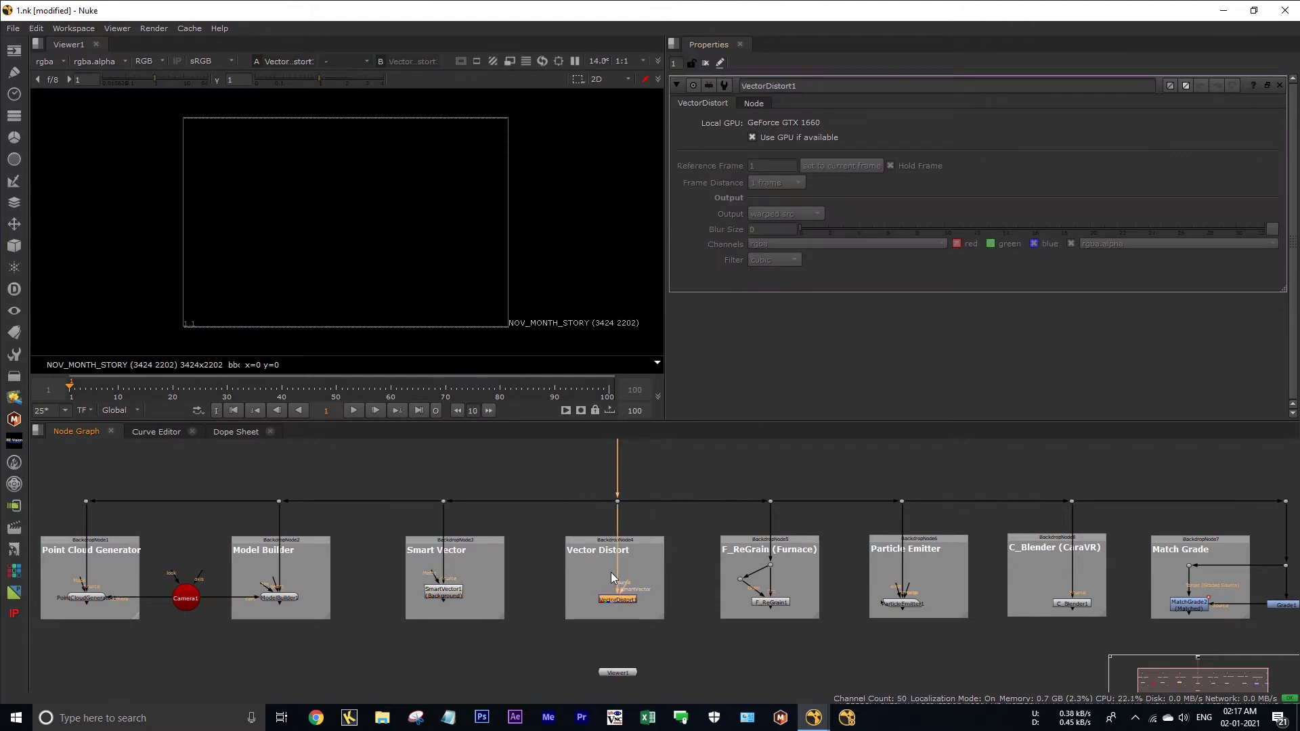
# - View F_ReGrain1's grained output and play the sequence, stopping at frame 22
pyautogui.moveTo(745, 598); pyautogui.dragTo(567, 606)
pyautogui.doubleClick(572, 604)
pyautogui.press('1')
pyautogui.scroll(2, 577, 616)
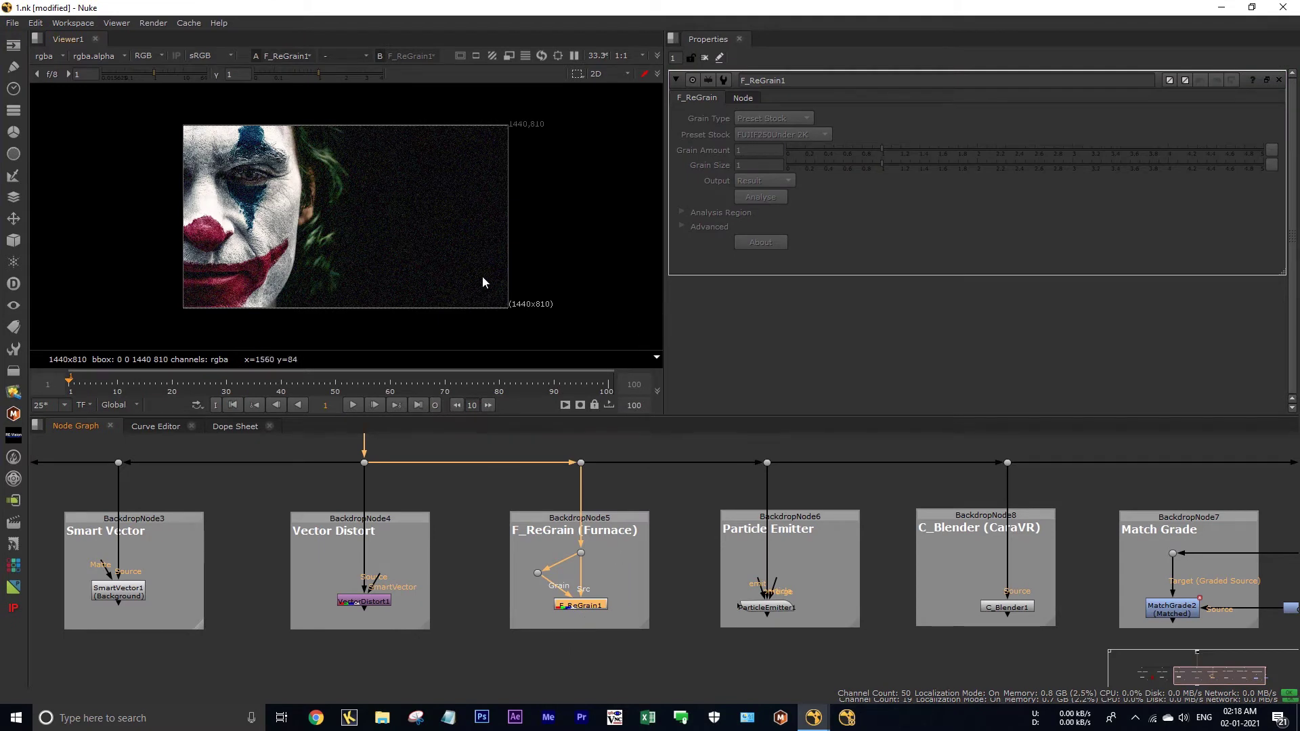
pyautogui.click(348, 405)
pyautogui.scroll(3, 366, 254)
pyautogui.click(356, 406)
pyautogui.scroll(3, 592, 620)
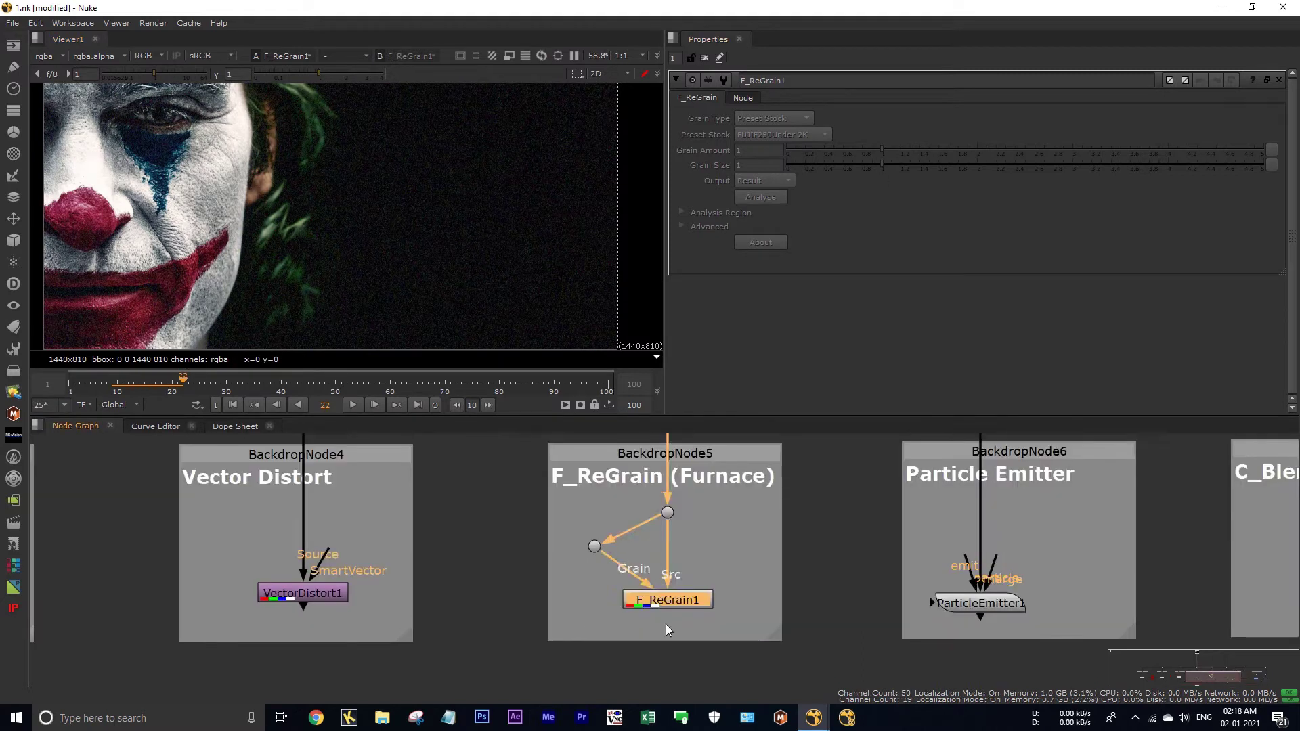
# - List the Furnace nodes and view the ParticleEmitter1 and C_Blender1 outputs
pyautogui.click(16, 460)
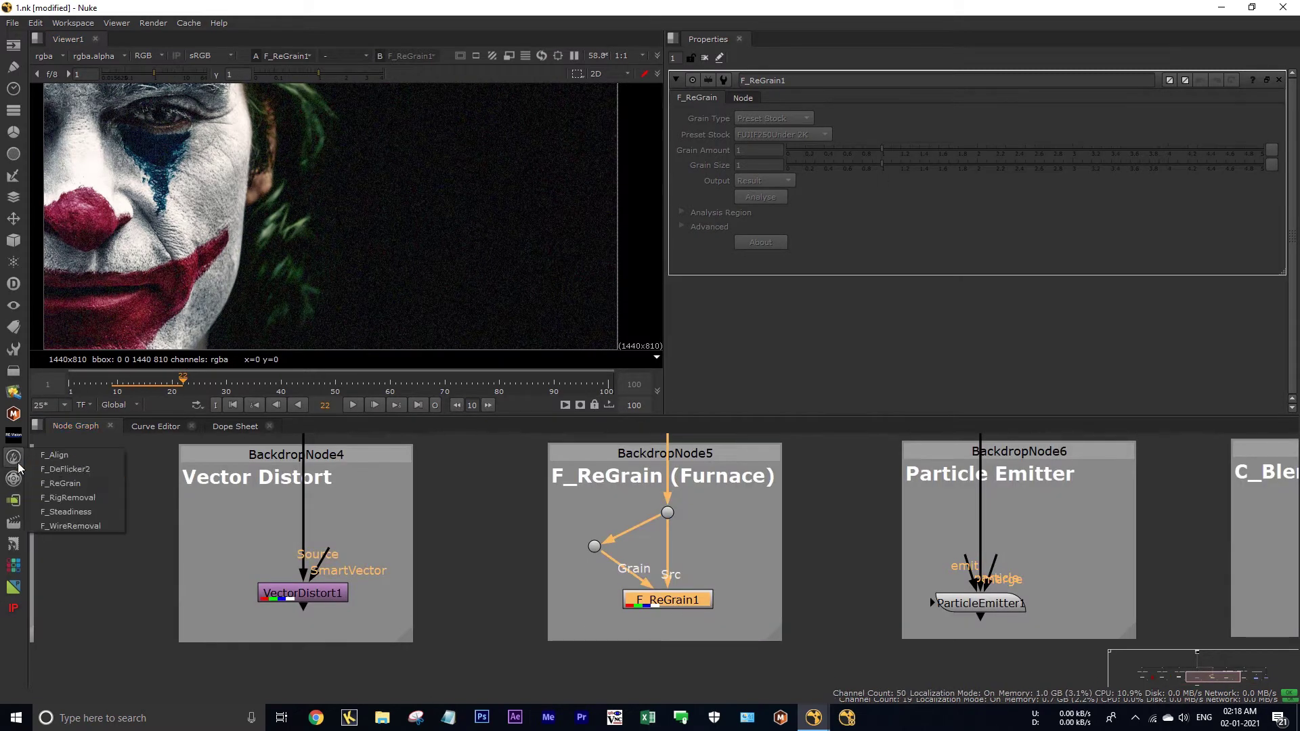
pyautogui.scroll(-2, 710, 612)
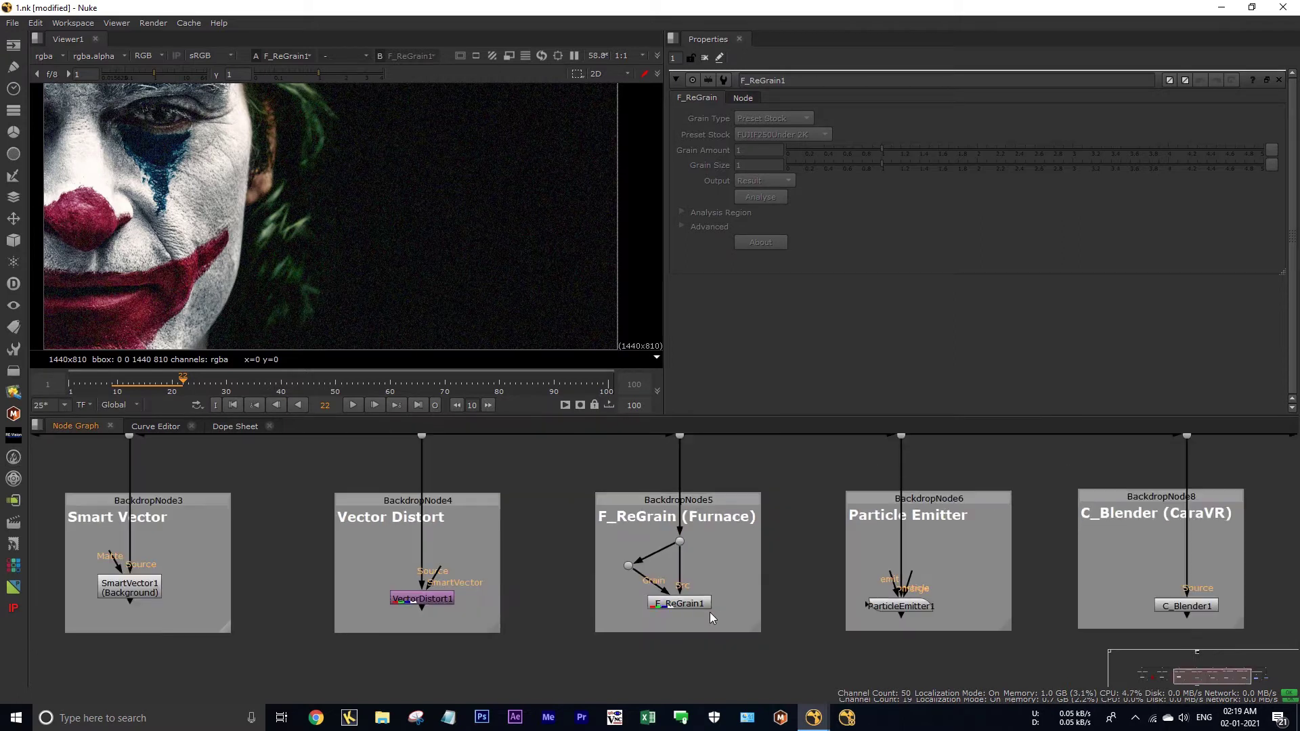
pyautogui.scroll(3, 672, 600)
pyautogui.click(671, 598)
pyautogui.press('1')
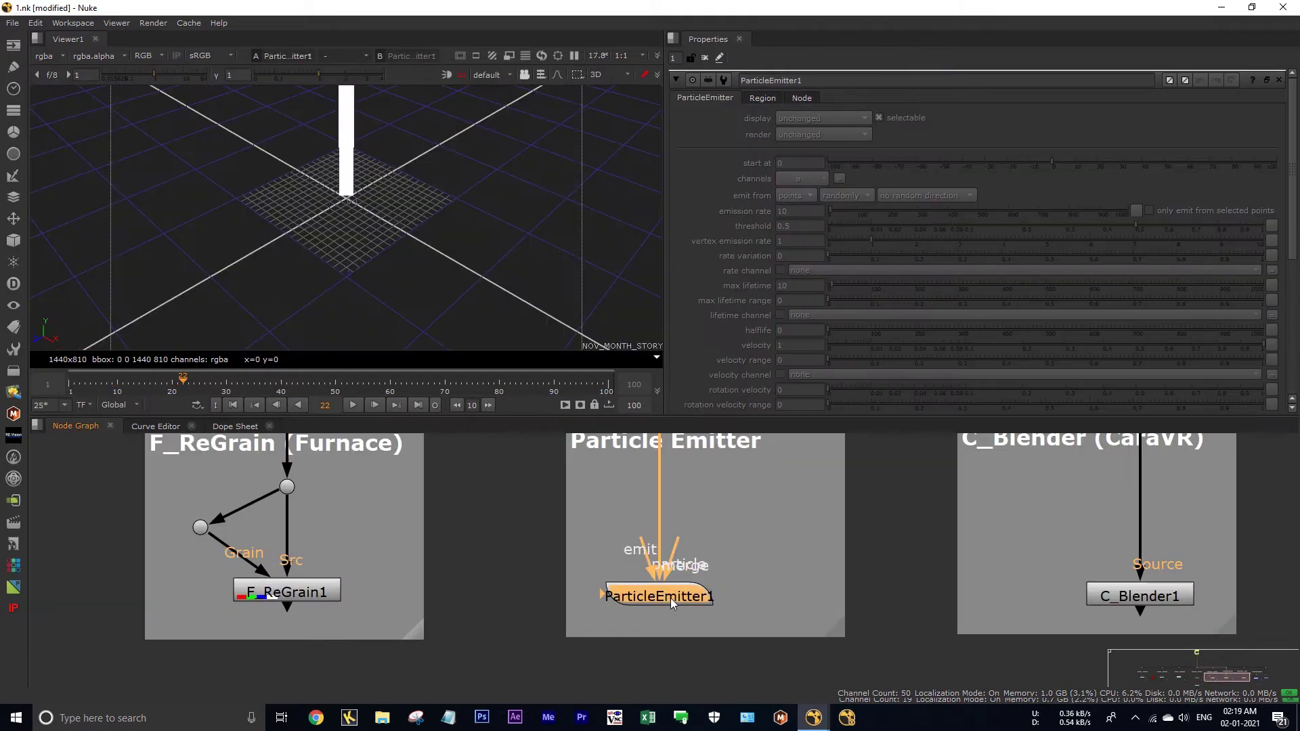
pyautogui.scroll(-3, 575, 574)
pyautogui.scroll(2, 575, 574)
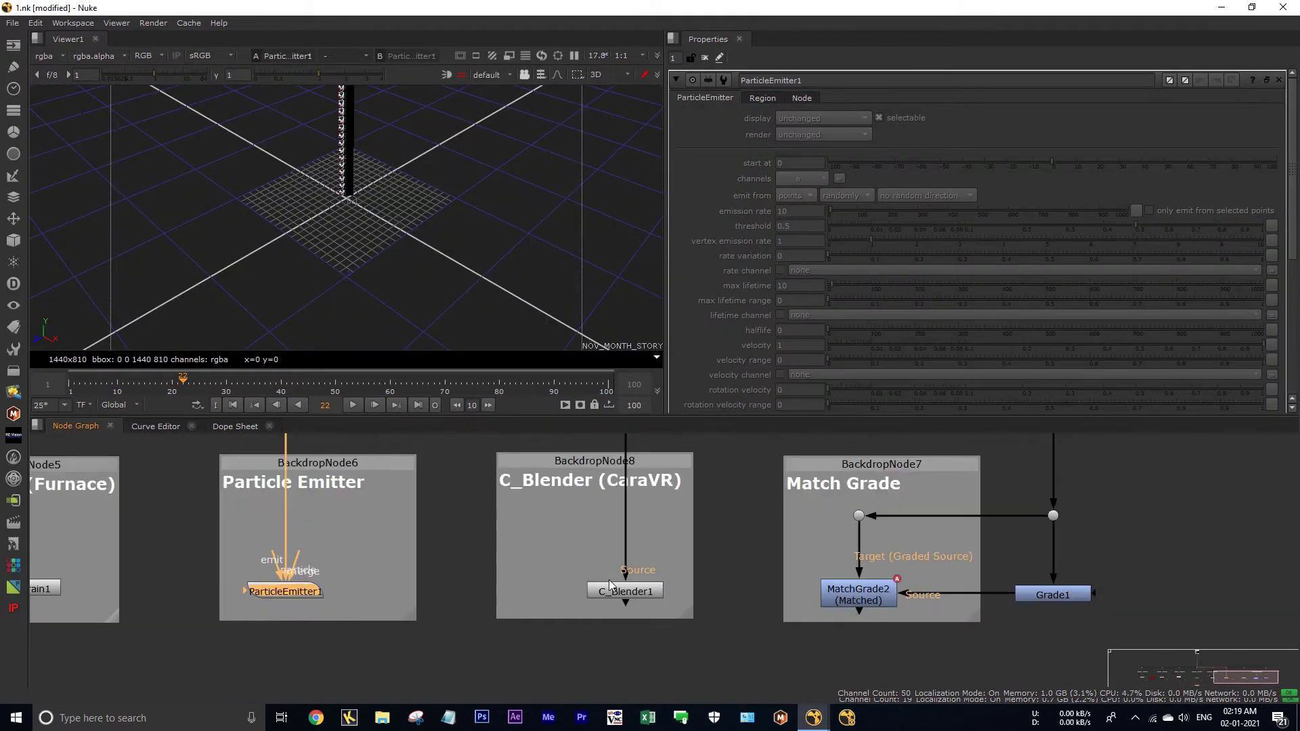
pyautogui.click(628, 594)
pyautogui.press('1')
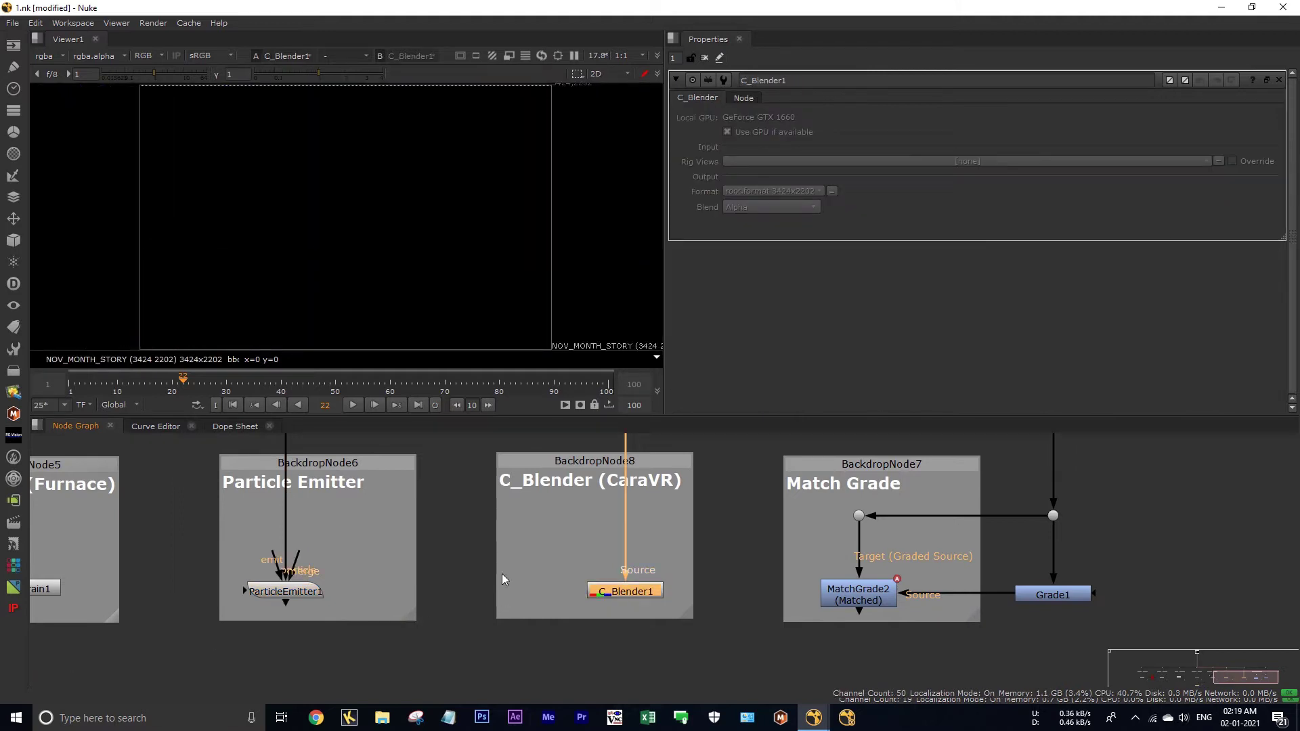
# - List the CaraVR nodes, view MatchGrade2's output, toggle it, and leave it disabled
pyautogui.click(13, 479)
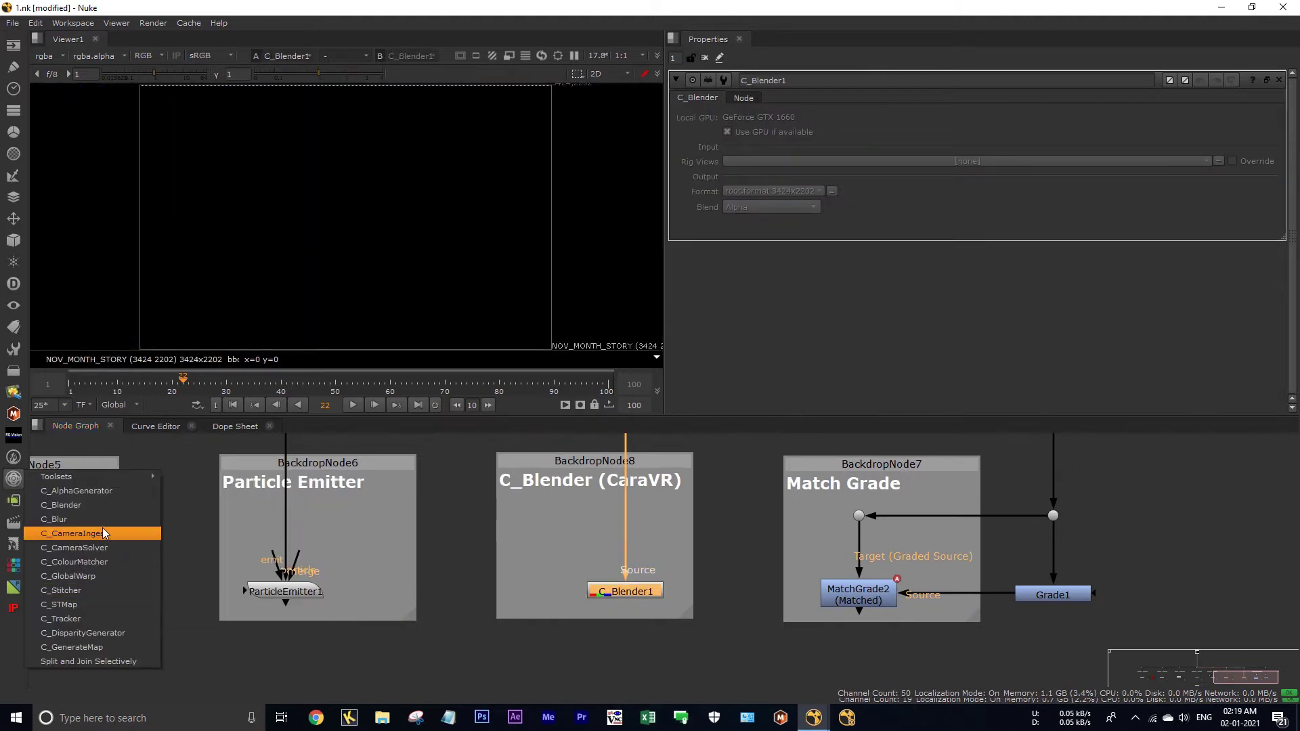
pyautogui.moveTo(718, 559); pyautogui.dragTo(653, 608)
pyautogui.click(720, 637)
pyautogui.press('1')
pyautogui.click(705, 631)
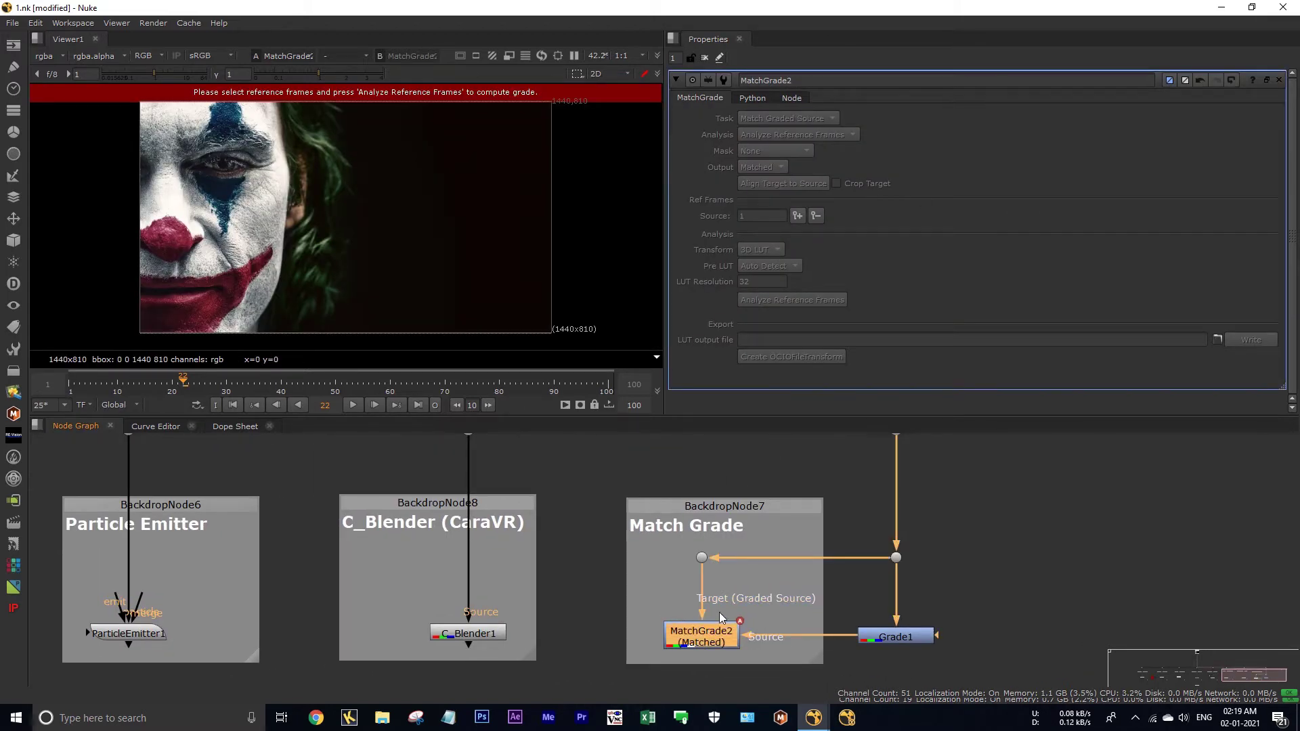
pyautogui.click(723, 613)
pyautogui.click(719, 634)
pyautogui.press('d')
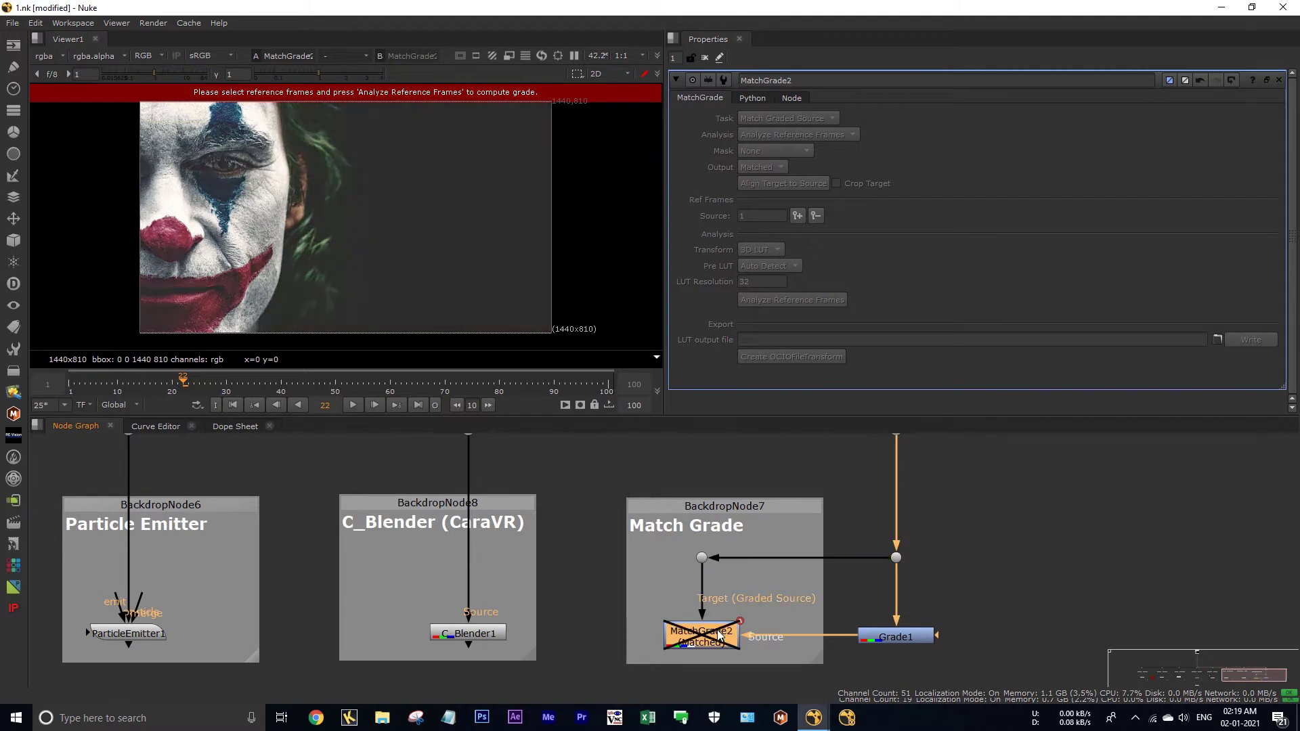
pyautogui.press('d')
pyautogui.scroll(1, 415, 255)
pyautogui.press('d')
pyautogui.press('d')
pyautogui.press('d')
pyautogui.press('d')
pyautogui.press('d')
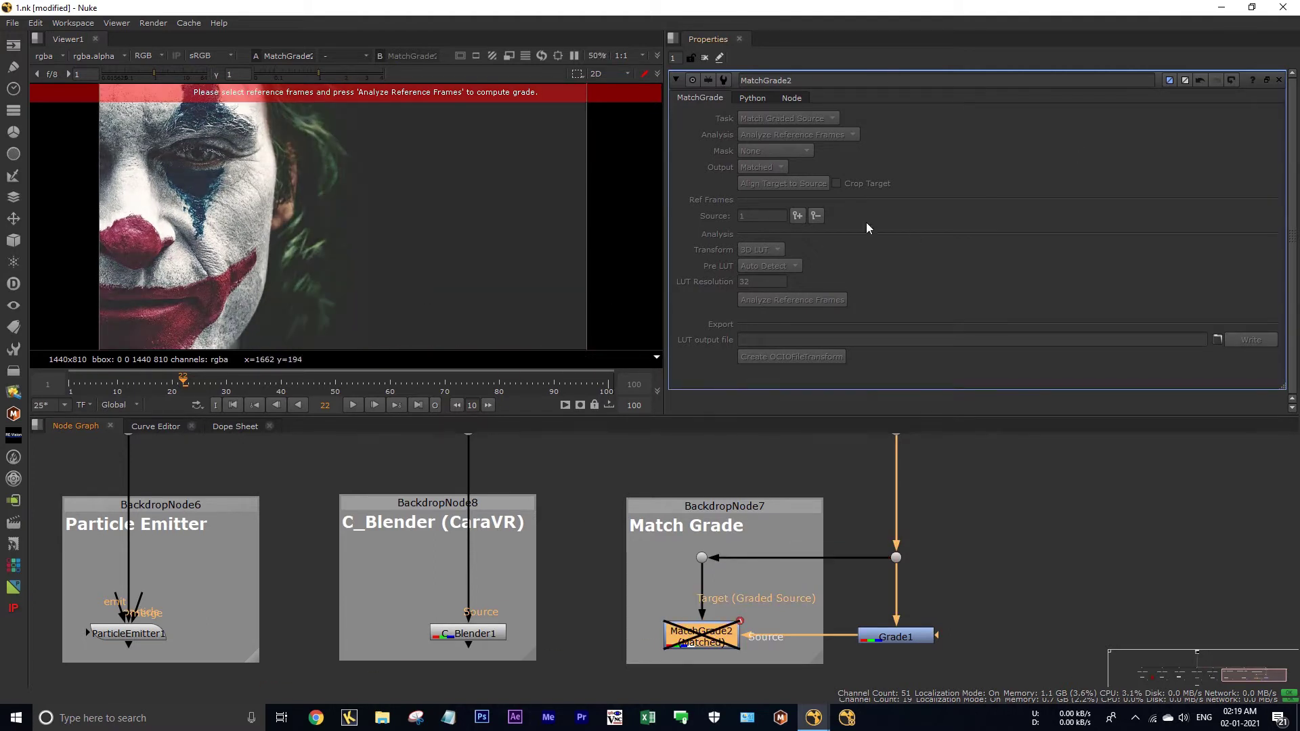
# - Deselect MatchGrade2, fit all nodes in the node graph, and save 1.nk
pyautogui.click(818, 543)
pyautogui.press('f')
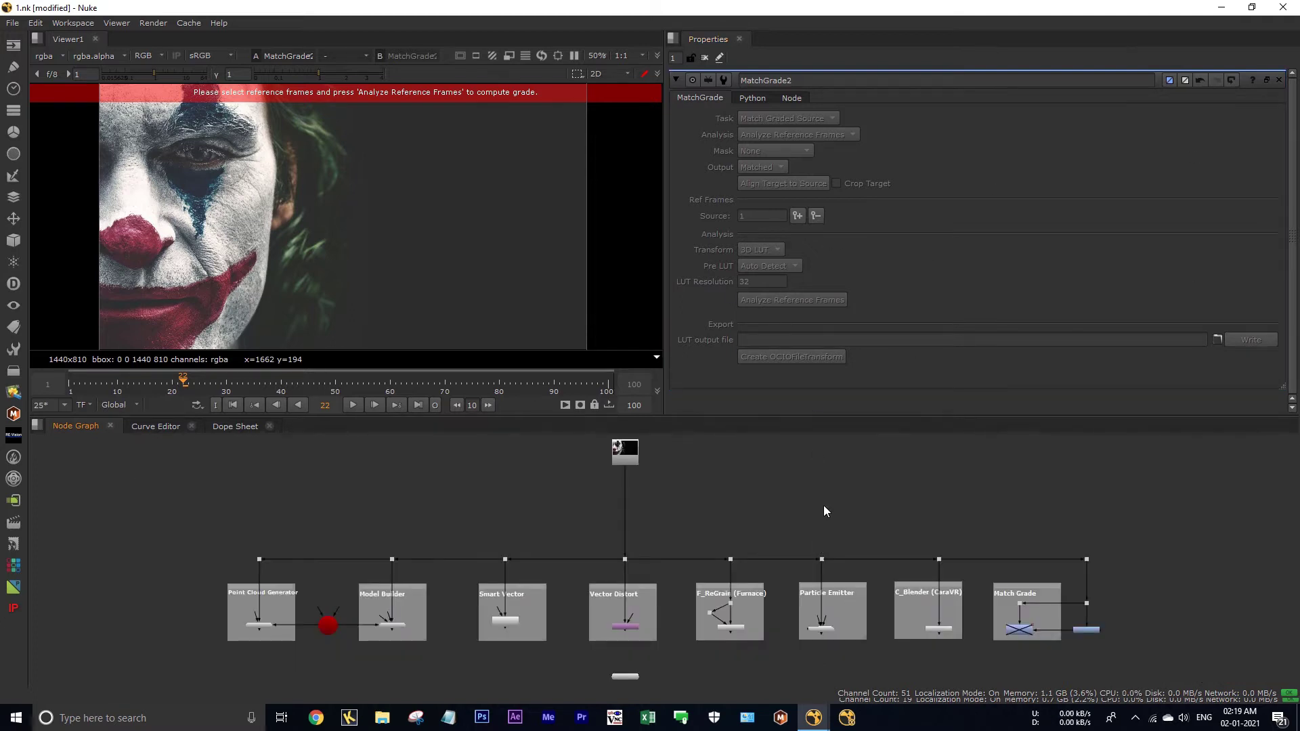
pyautogui.hotkey('ctrl', 's')
# - Close Nuke, then move the 1.nk desktop icon down beside 1.nk~ and select it
pyautogui.click(1283, 7)
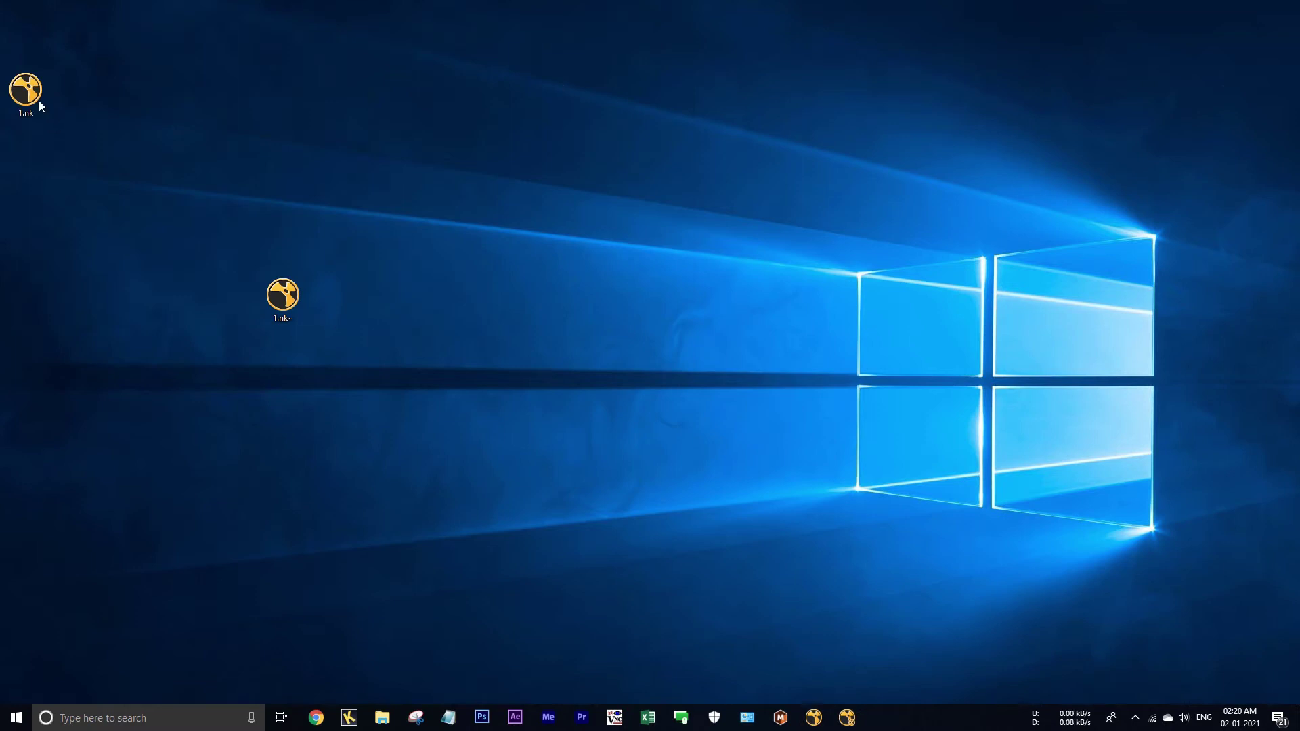
pyautogui.moveTo(47, 88); pyautogui.dragTo(149, 224)
pyautogui.click(99, 344)
pyautogui.moveTo(57, 136); pyautogui.dragTo(203, 355)
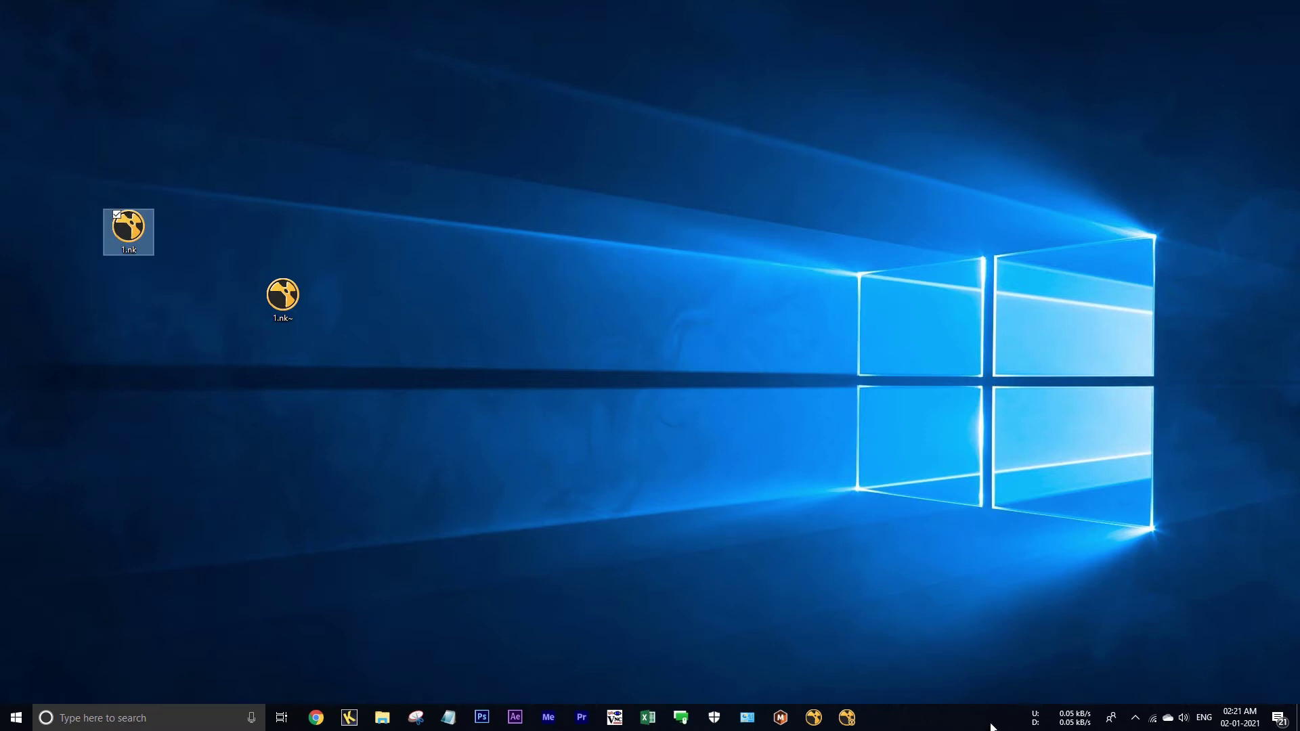
# - Switch to the NukeX session and open 1.nk from the Desktop folder
pyautogui.click(847, 716)
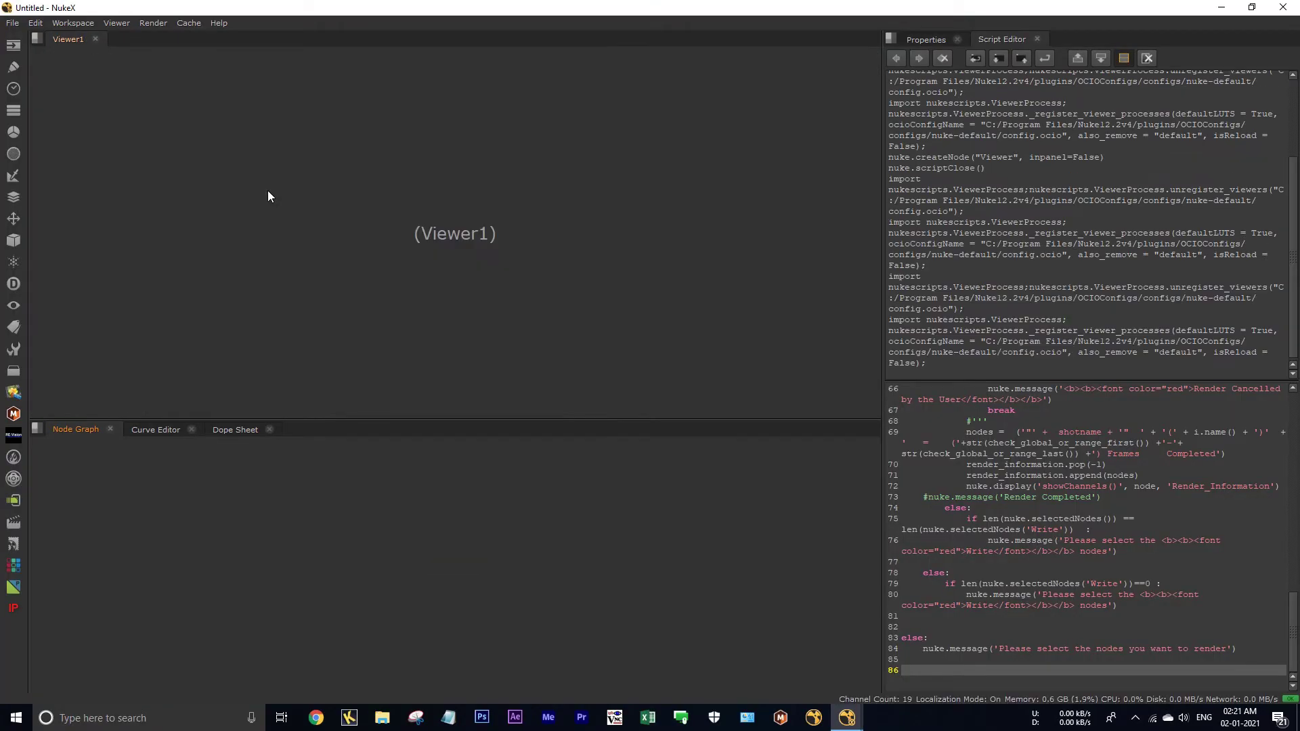
pyautogui.hotkey('ctrl', 'o')
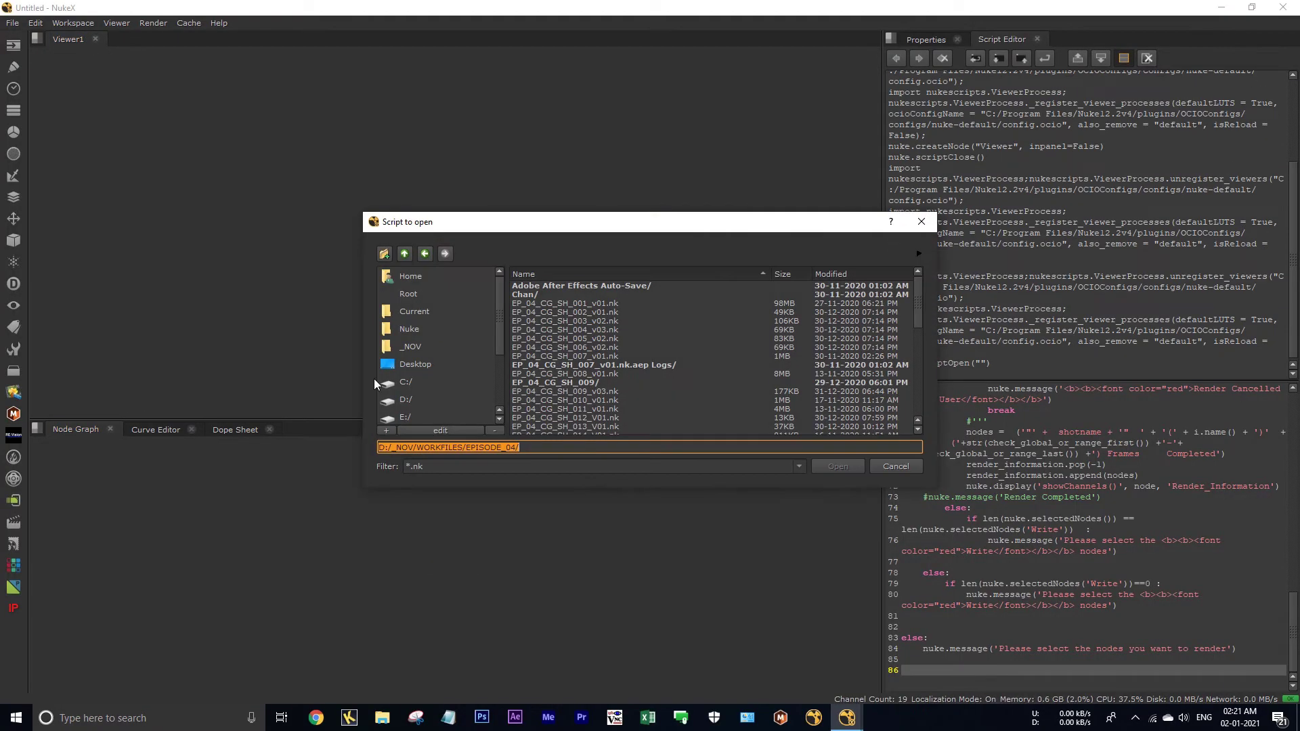
pyautogui.click(424, 364)
pyautogui.doubleClick(536, 285)
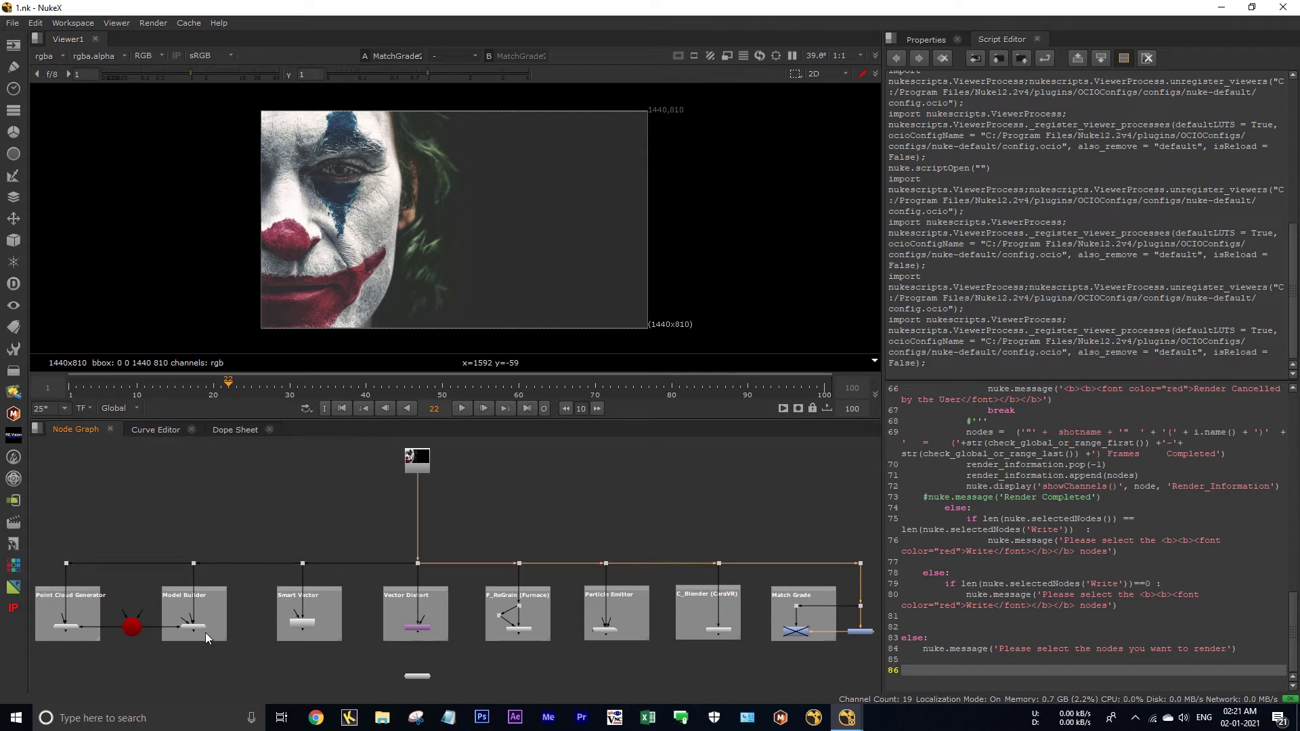
pyautogui.scroll(5, 201, 634)
pyautogui.scroll(3, 482, 595)
# - View PointCloudGenerator1, then raise ModelBuilder1's Distance to 64
pyautogui.doubleClick(399, 565)
pyautogui.press('1')
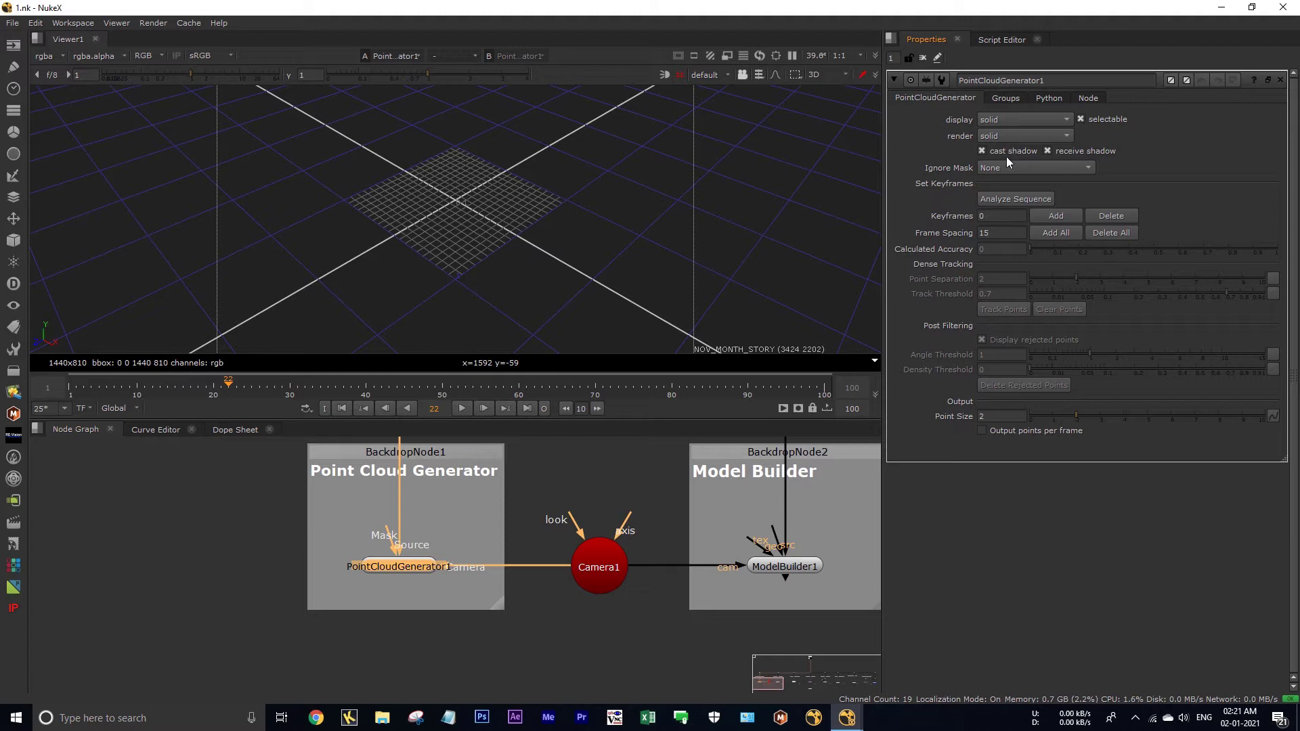
pyautogui.scroll(-3, 541, 599)
pyautogui.scroll(3, 403, 604)
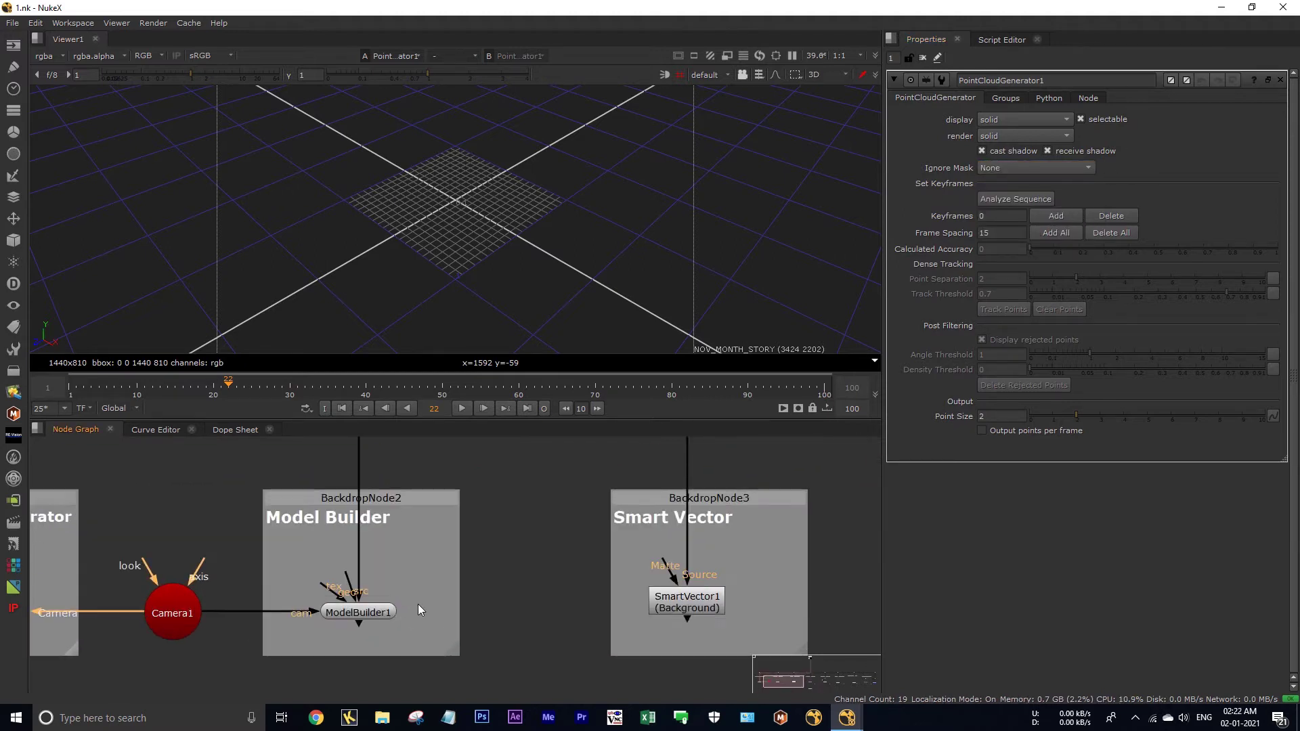
pyautogui.doubleClick(375, 610)
pyautogui.moveTo(1086, 317); pyautogui.dragTo(1160, 317)
pyautogui.press('f')
pyautogui.scroll(3, 371, 572)
# - View F_ReGrain1's output, try Grain Amount about 3, then undo it back to 1
pyautogui.moveTo(708, 634); pyautogui.dragTo(417, 635)
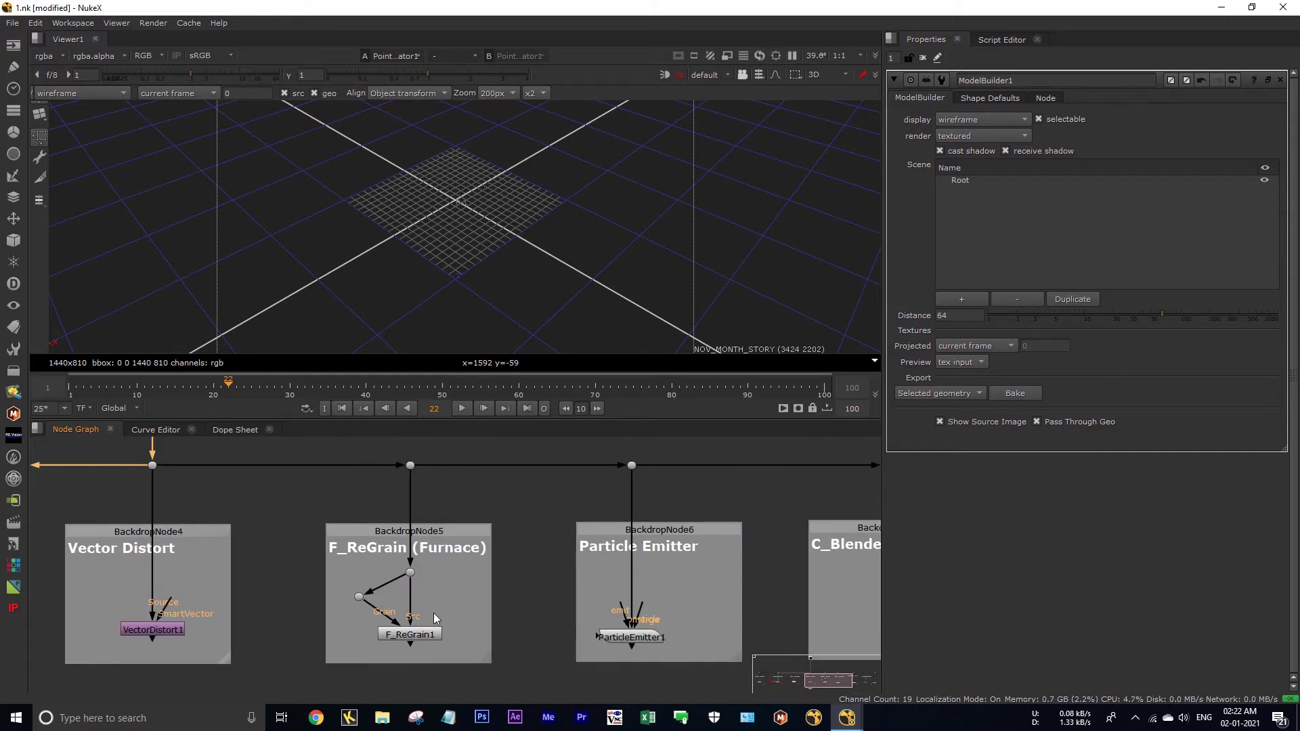
pyautogui.click(414, 635)
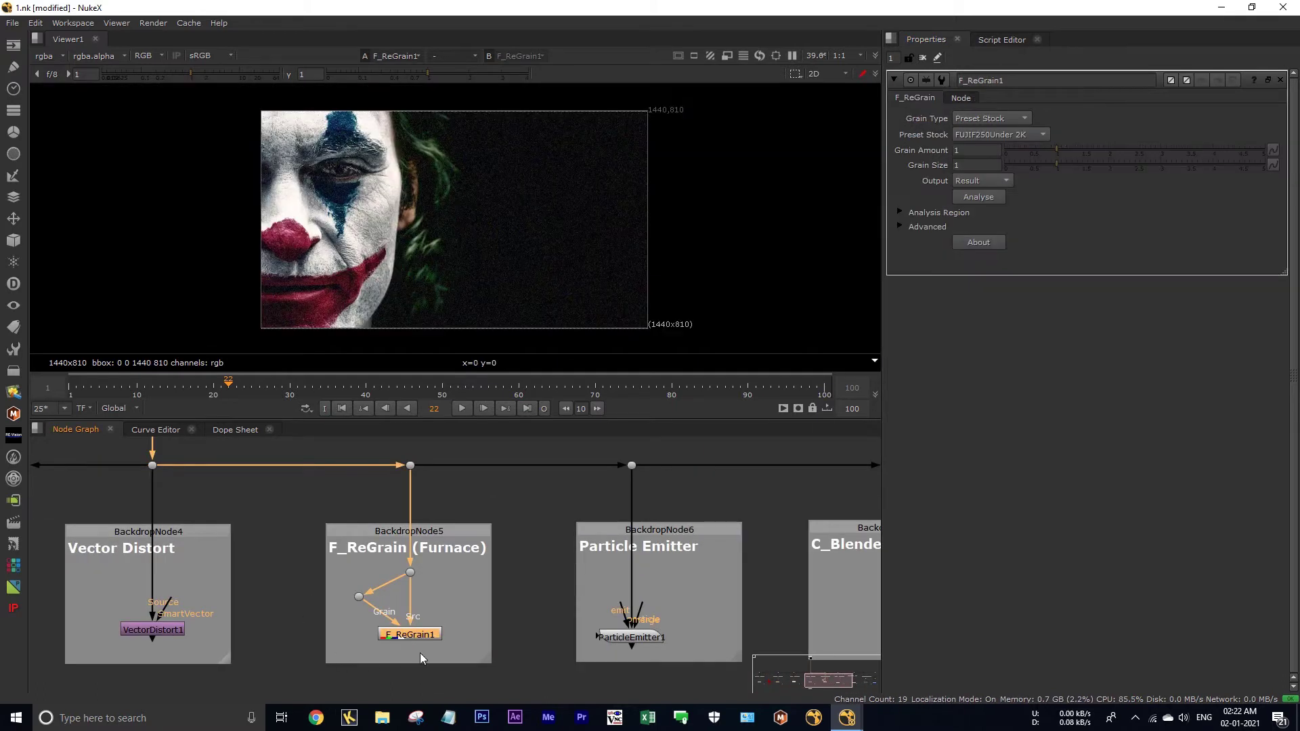
pyautogui.press('1')
pyautogui.press('Return')
pyautogui.moveTo(1063, 153); pyautogui.dragTo(1116, 160)
pyautogui.hotkey('ctrl', 'z')
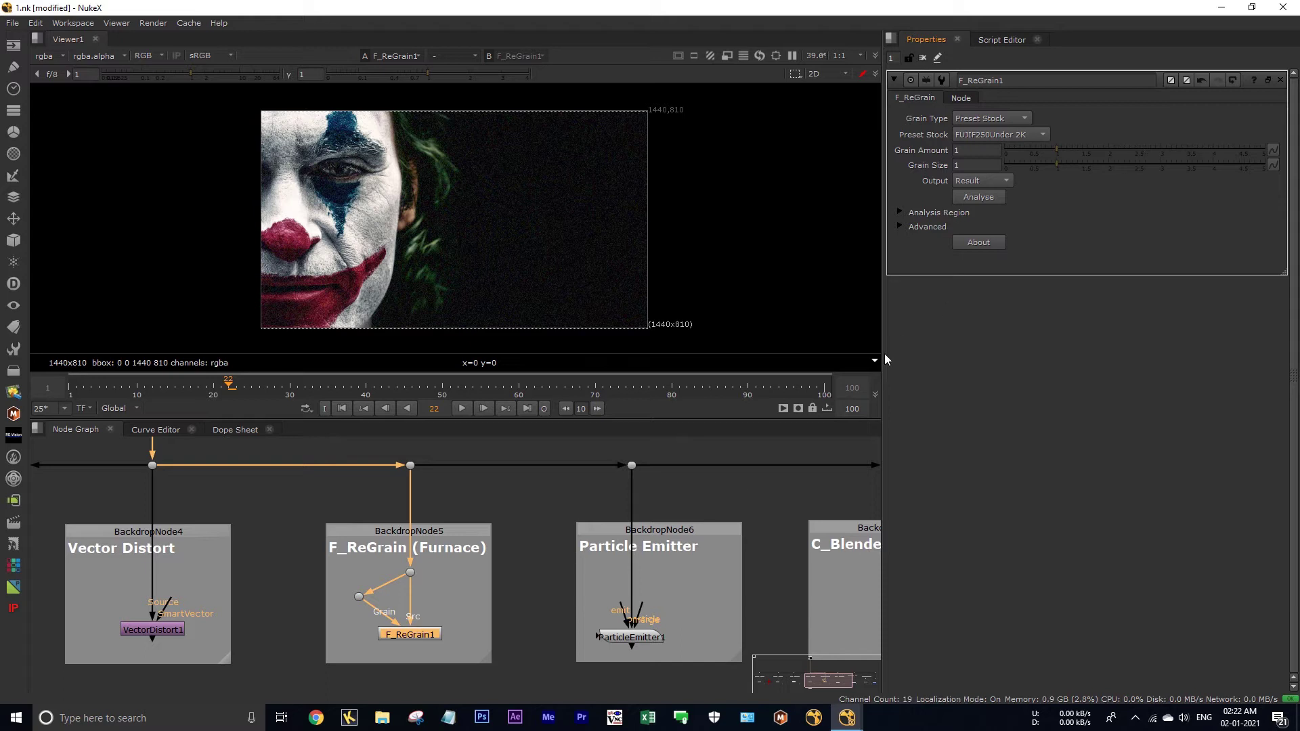
pyautogui.click(480, 620)
pyautogui.scroll(-5, 481, 621)
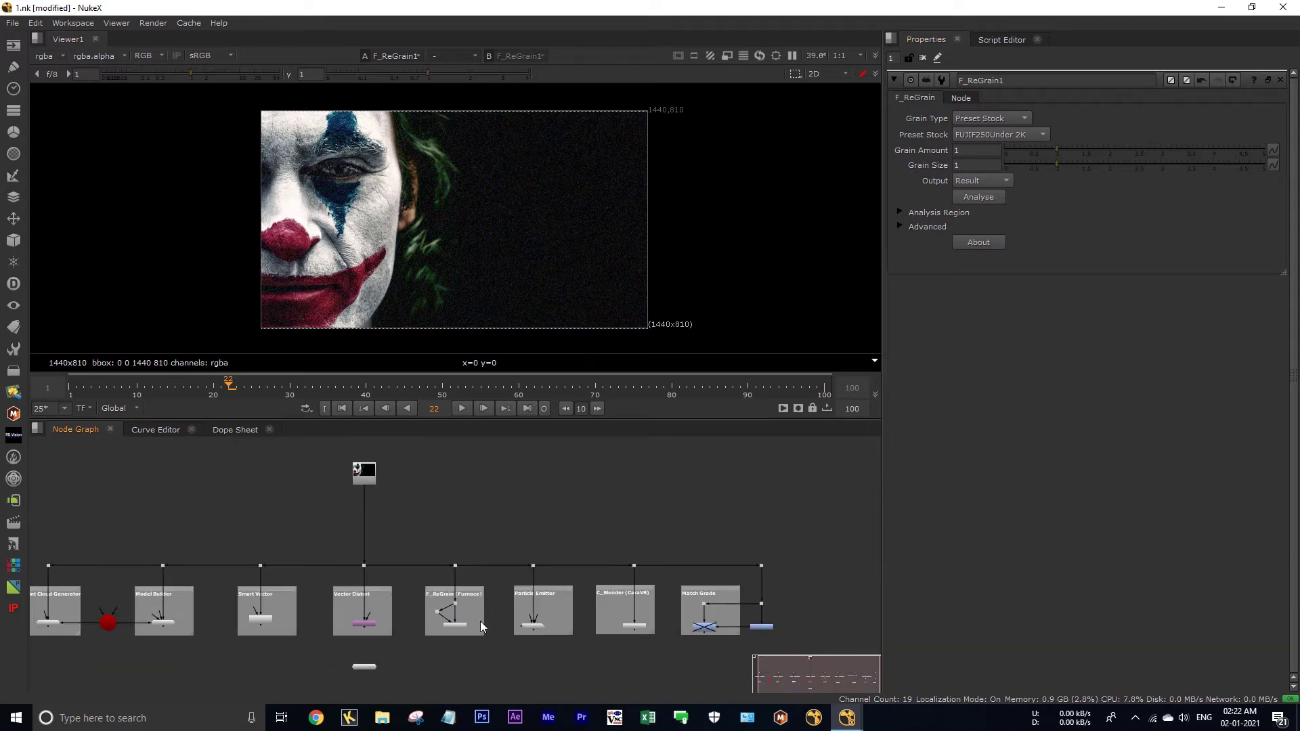
pyautogui.moveTo(481, 620); pyautogui.dragTo(583, 593)
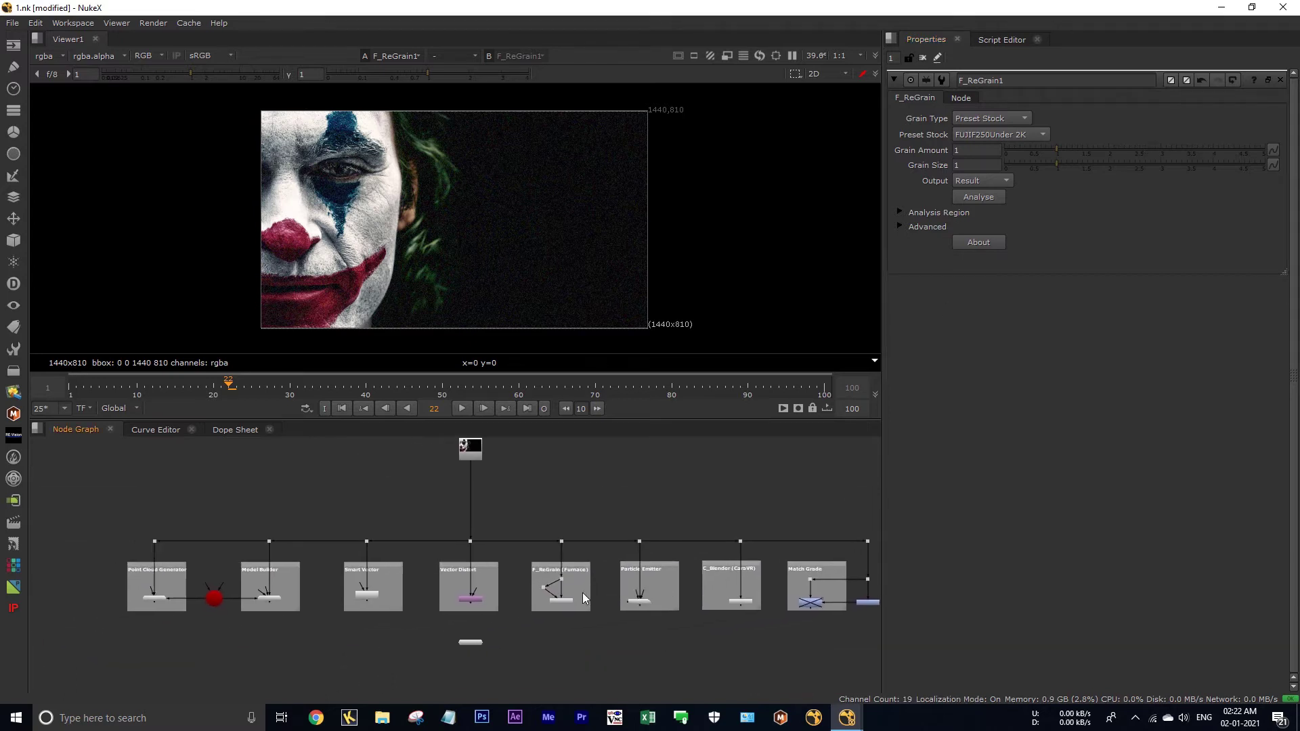
pyautogui.scroll(2, 571, 595)
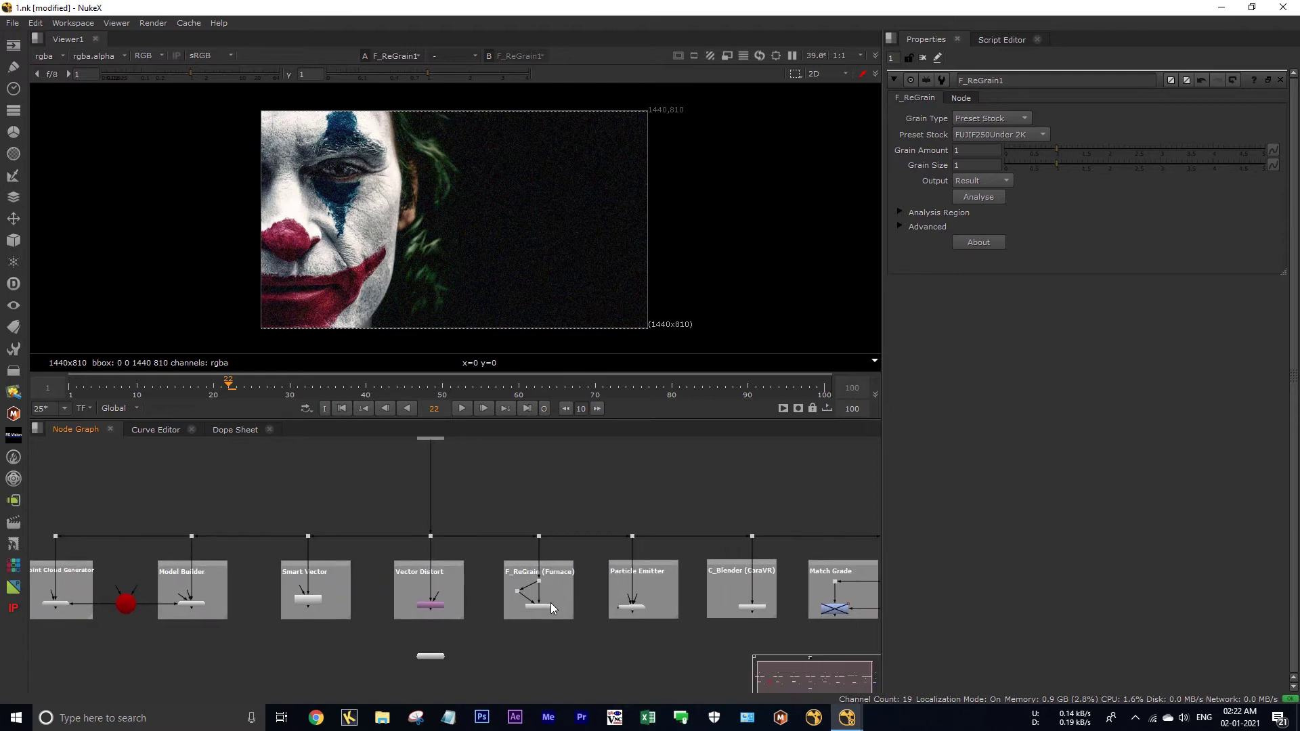
# - Save 1.nk, then close NukeX and its console window
pyautogui.hotkey('ctrl', 's')
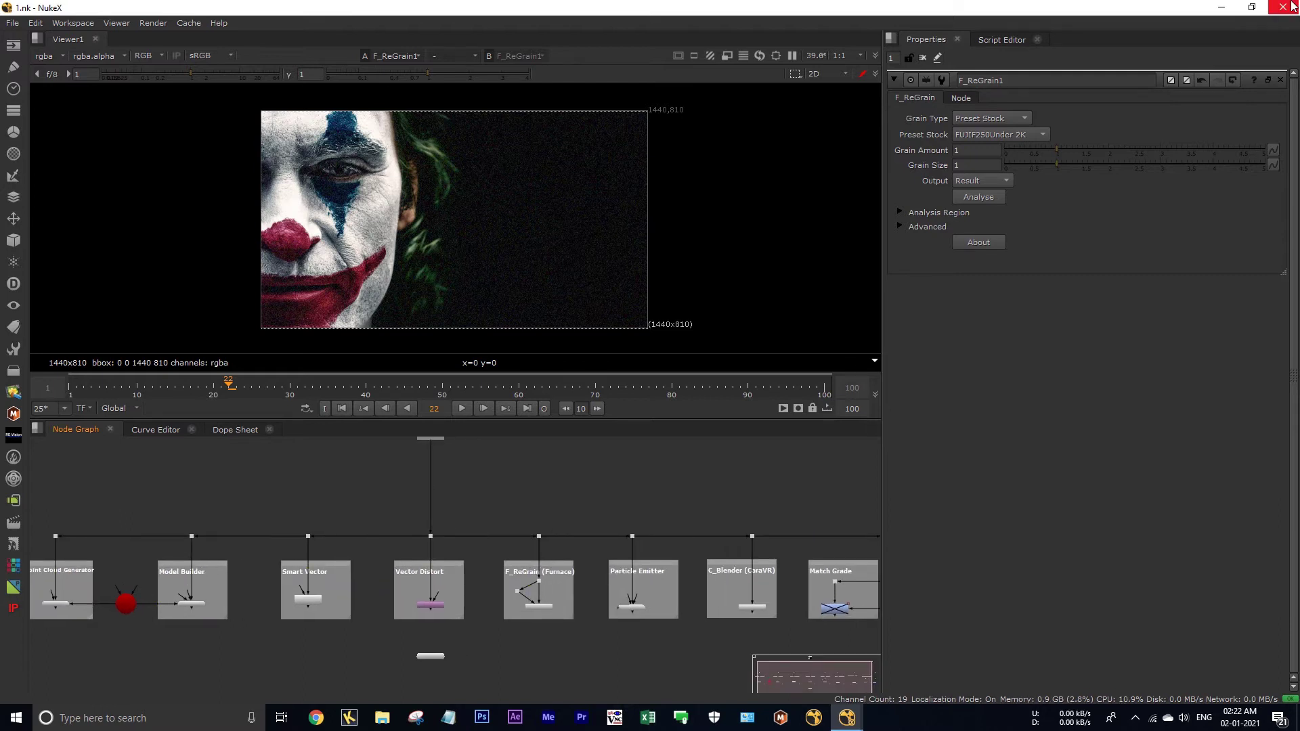
pyautogui.click(1290, 7)
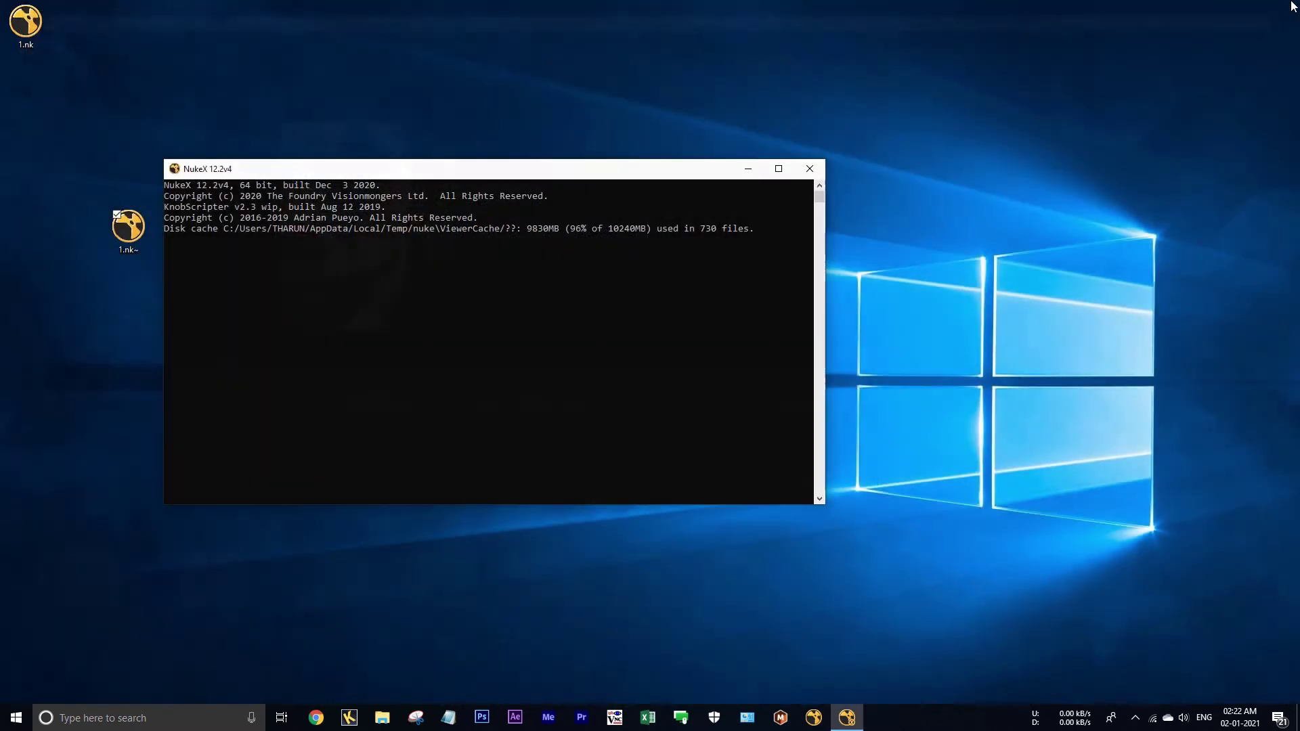
pyautogui.click(810, 170)
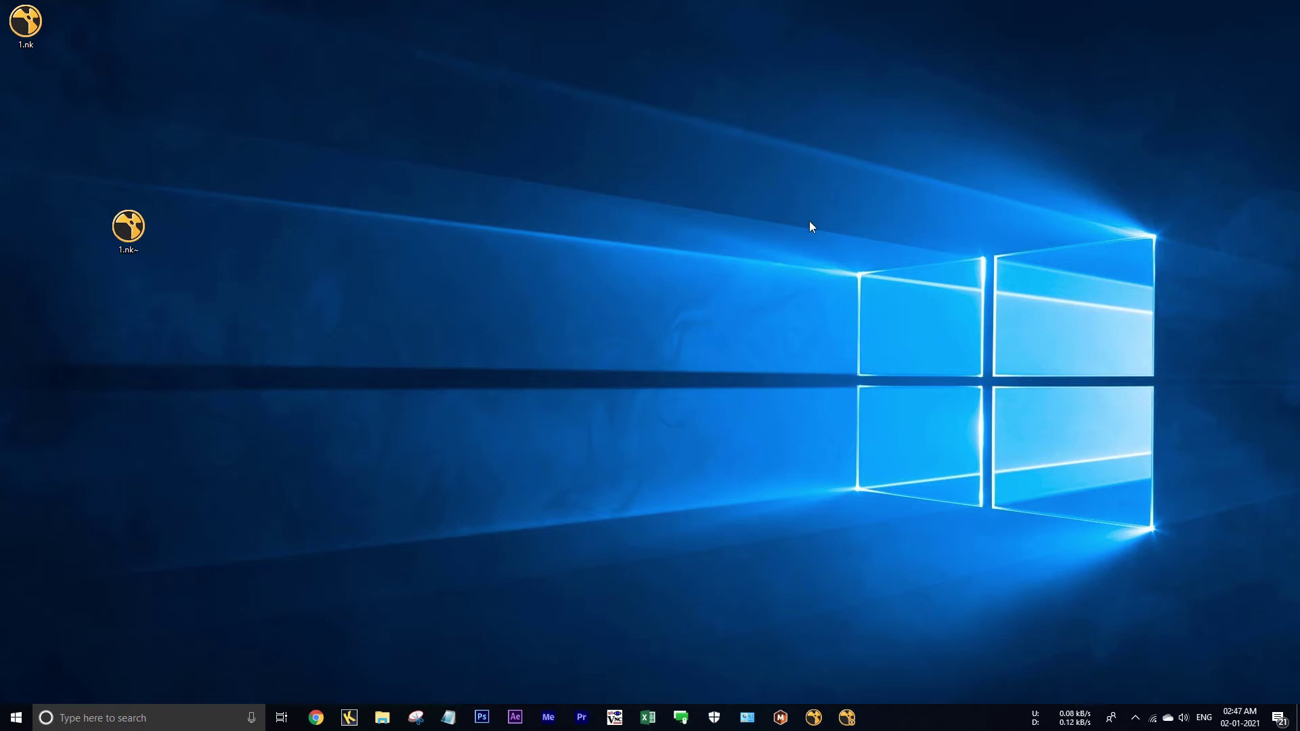
# - Search the Start menu for 'nuke' and bring up options for Nuke 12.2v4
pyautogui.press('super')
pyautogui.write('nuke')
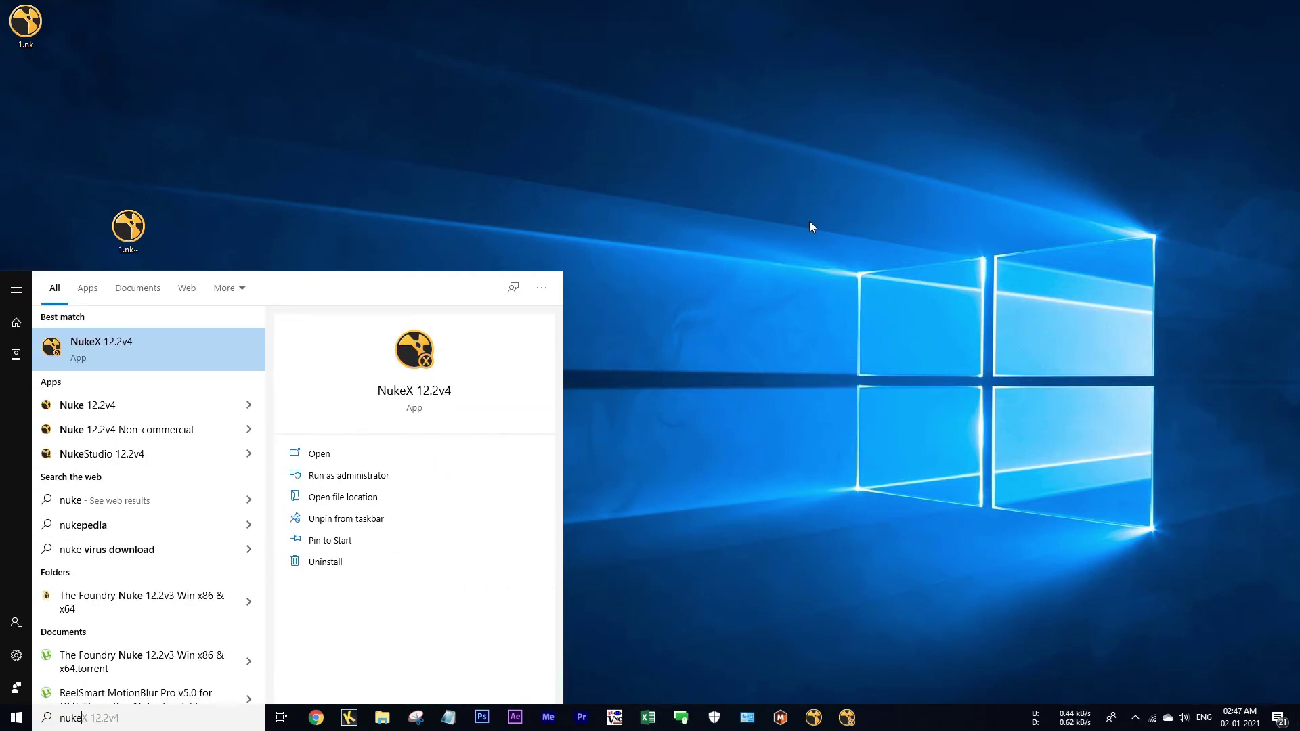
pyautogui.rightClick(208, 410)
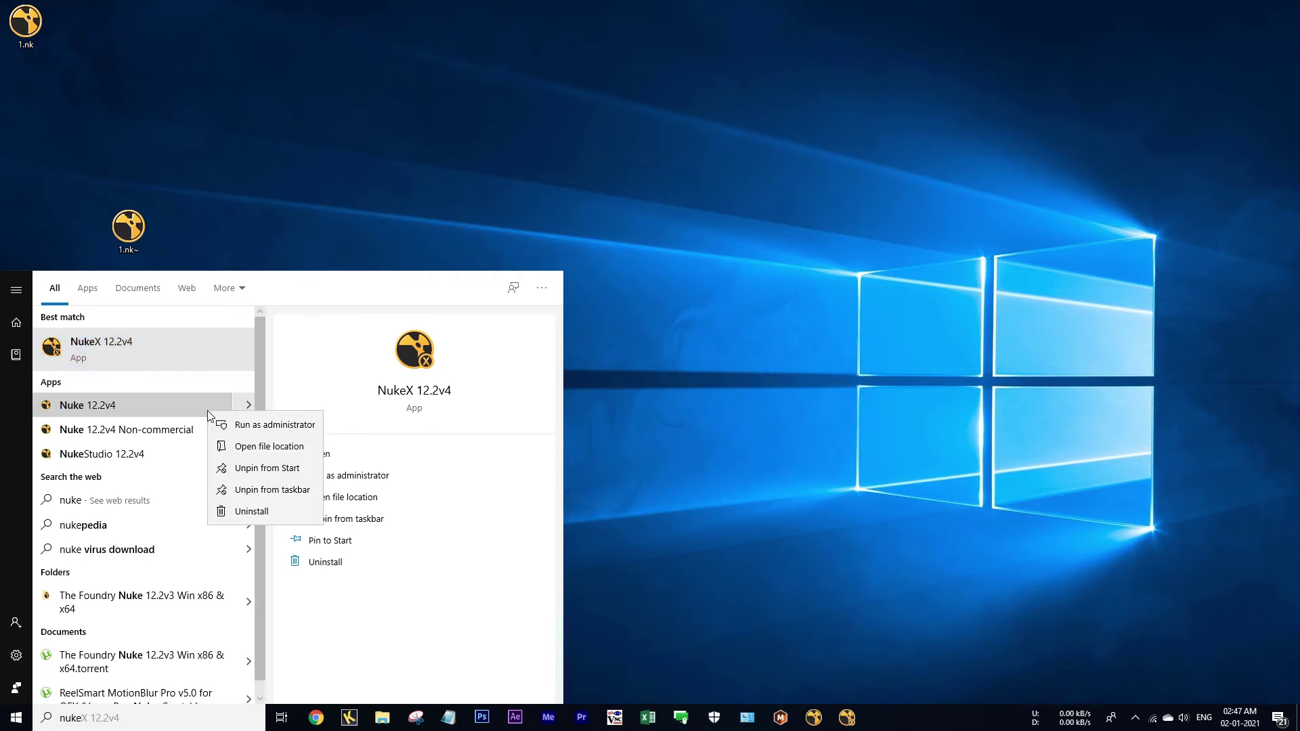
# - Append --nukex "%1" to the Nuke 12.2v4 shortcut's Target in its Properties and apply it
pyautogui.click(264, 446)
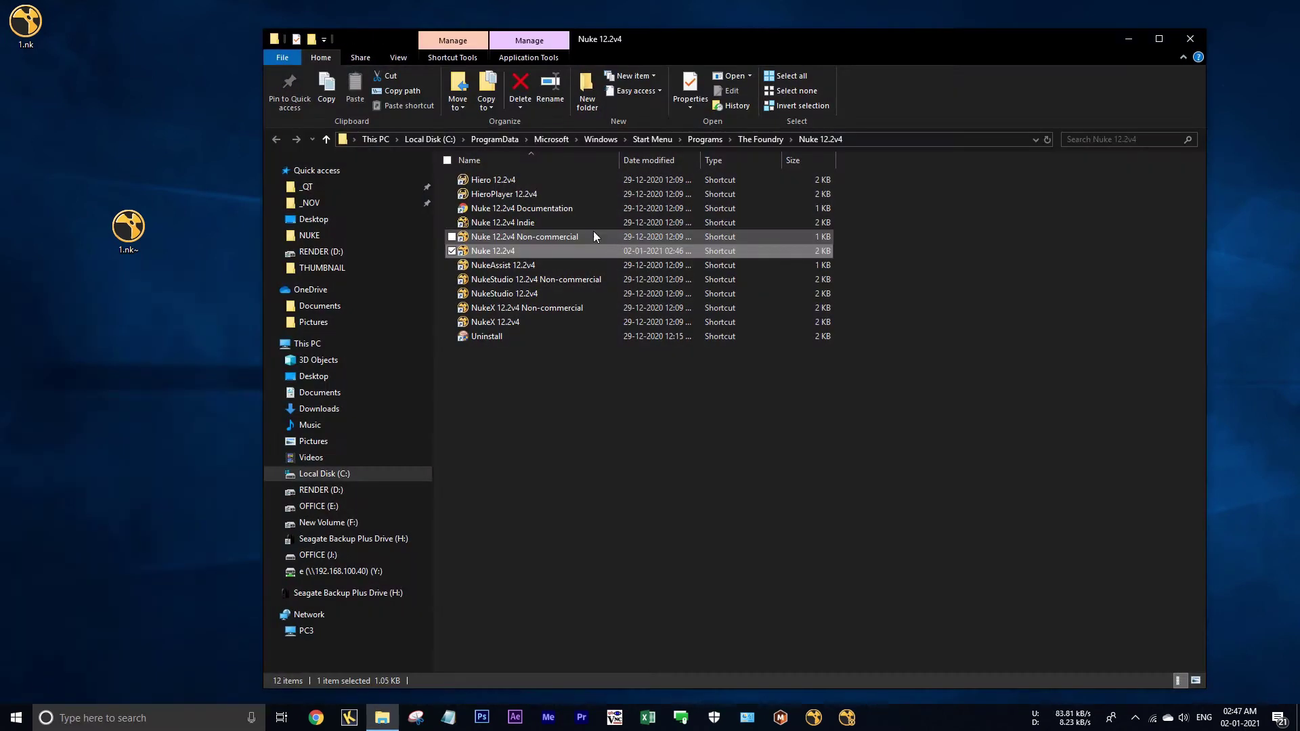
pyautogui.rightClick(520, 251)
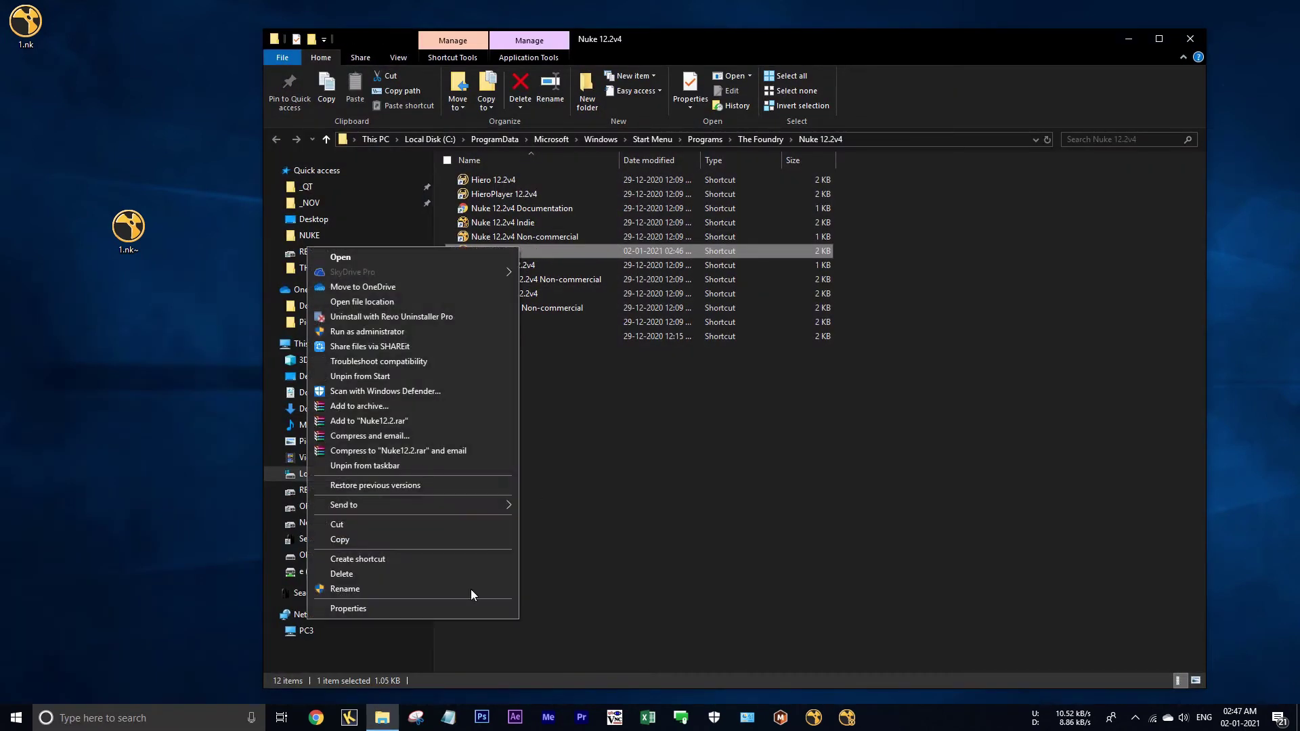
pyautogui.click(412, 606)
pyautogui.click(753, 382)
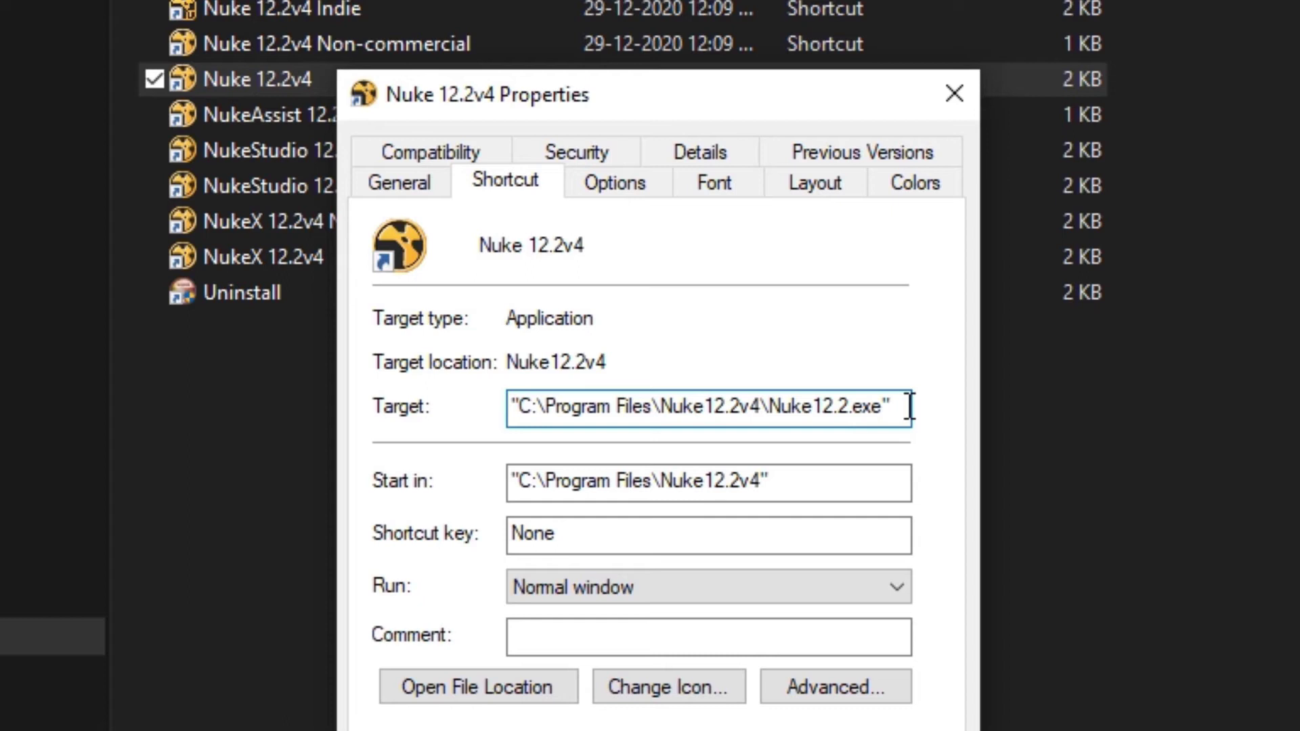
pyautogui.write('--')
pyautogui.write('-nukex')
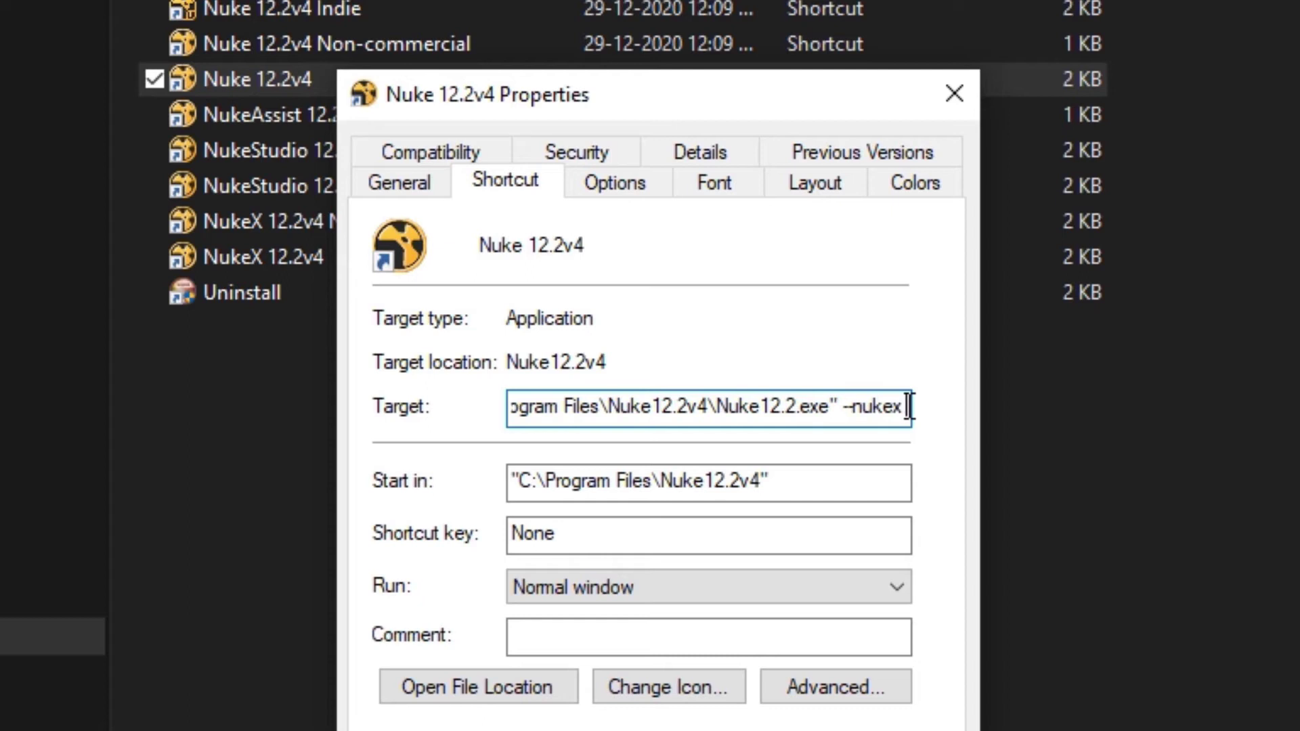
pyautogui.write(' "')
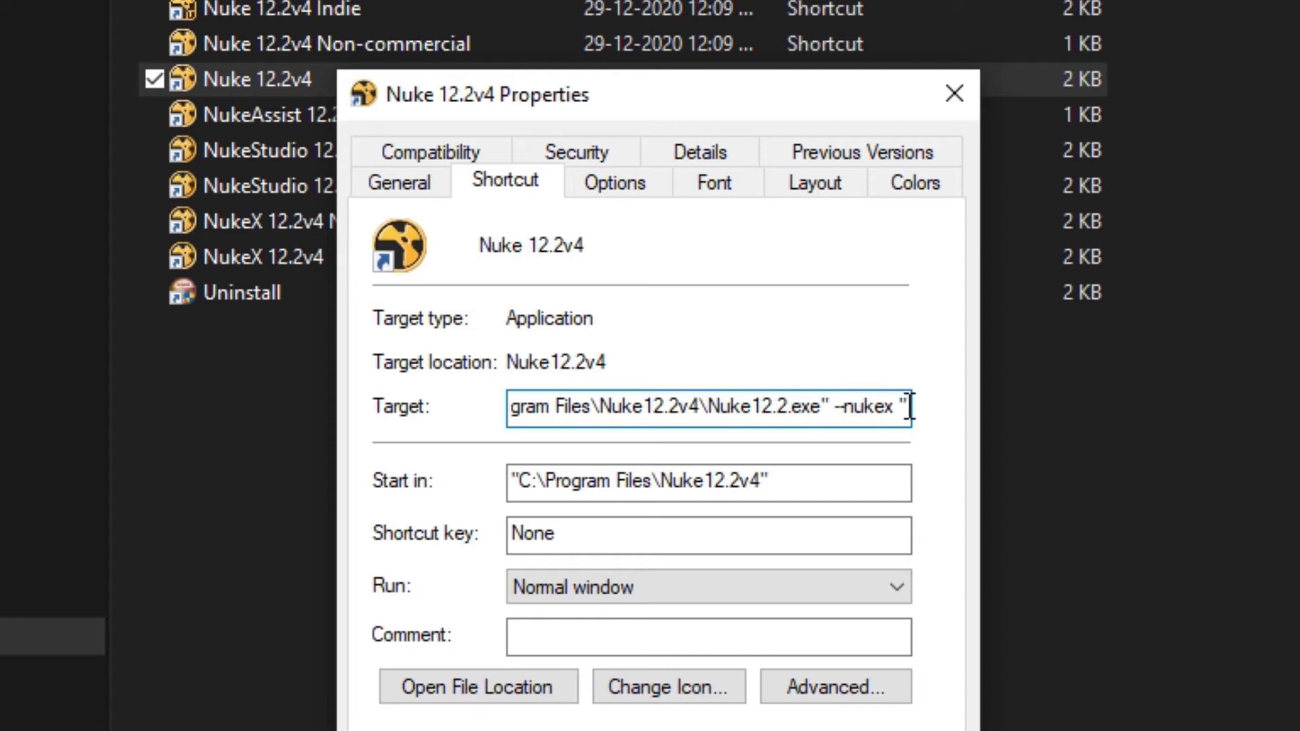
pyautogui.write('%1"')
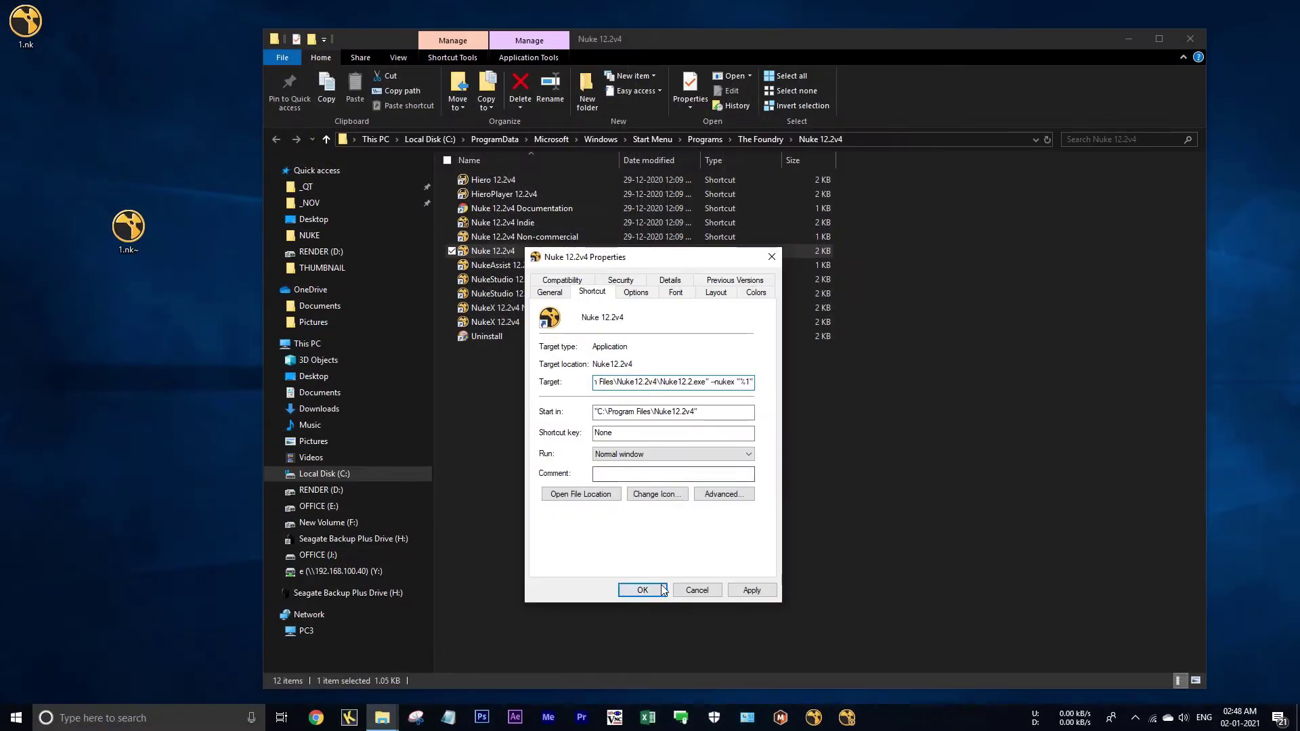
pyautogui.click(642, 590)
# - Approve the administrator prompt, close File Explorer and refresh the desktop
pyautogui.click(675, 456)
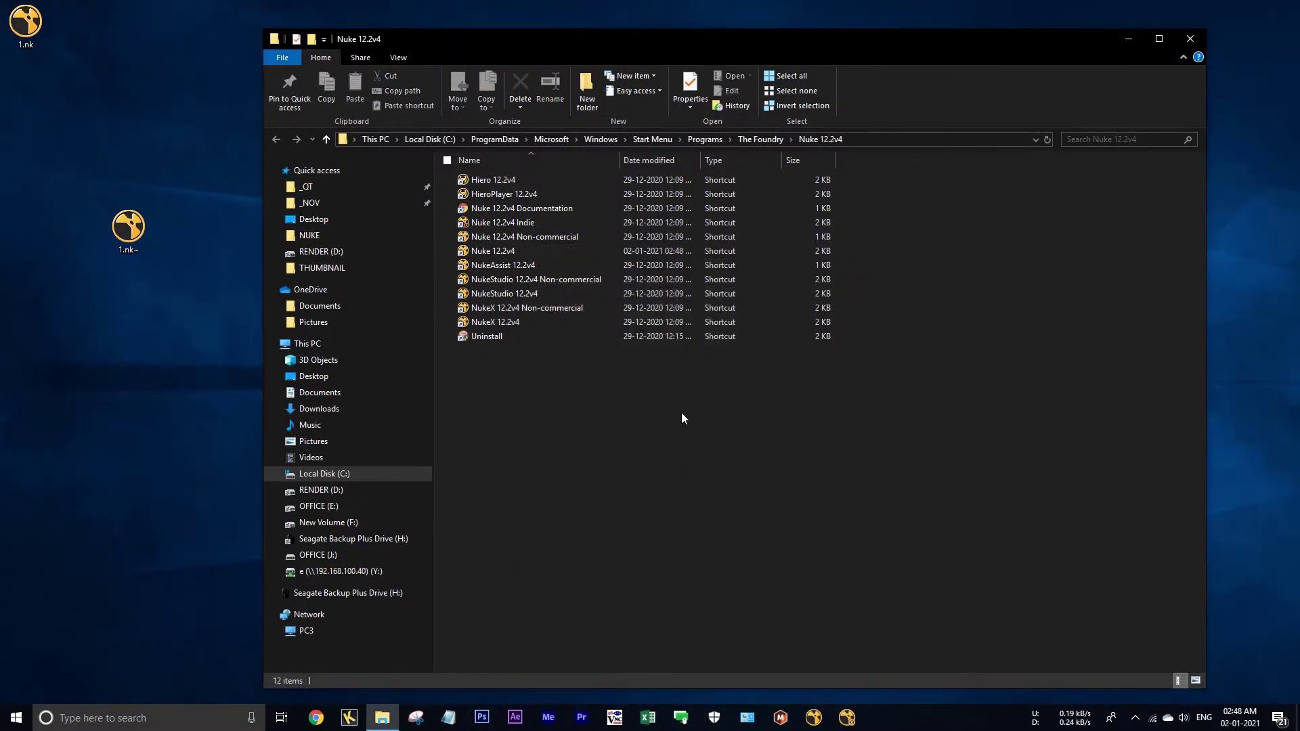
pyautogui.click(1189, 38)
pyautogui.rightClick(408, 241)
pyautogui.click(376, 280)
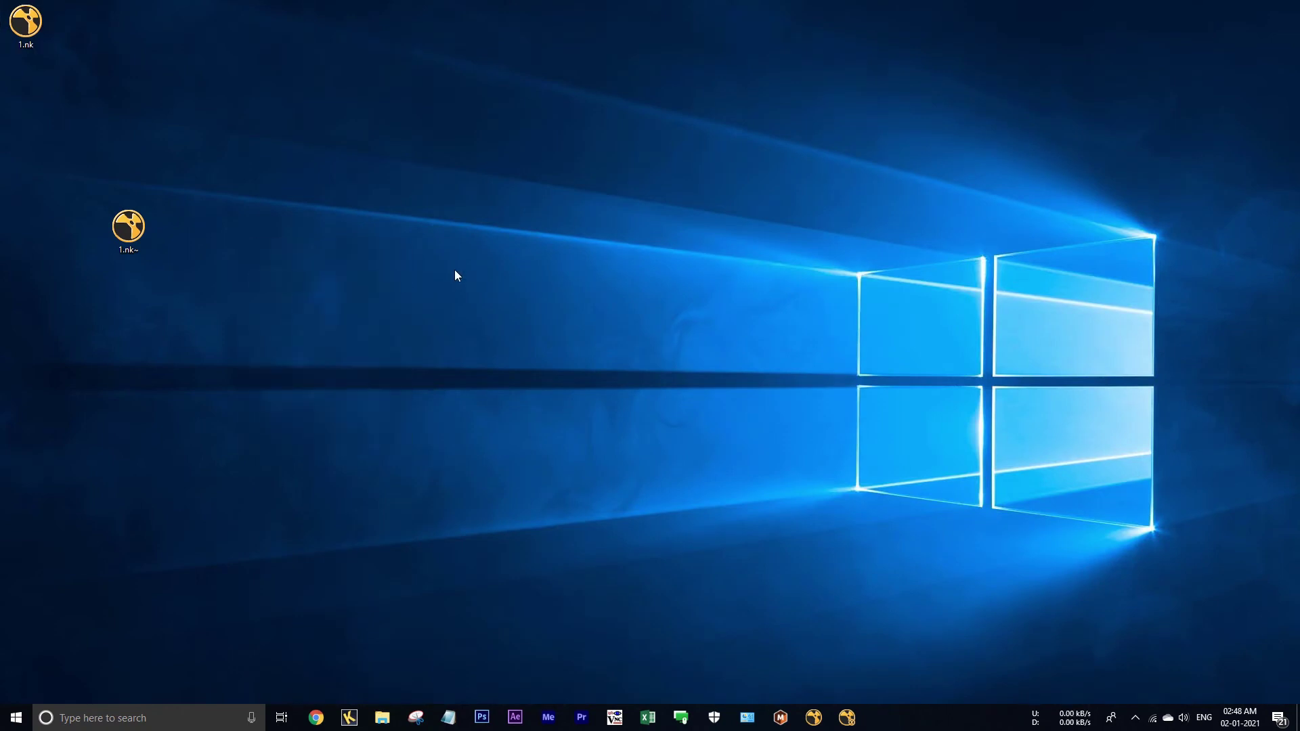
# - Launch Registry Editor with regedit from the Run prompt
pyautogui.press('super+r')
pyautogui.write('regedit')
pyautogui.press('Return')
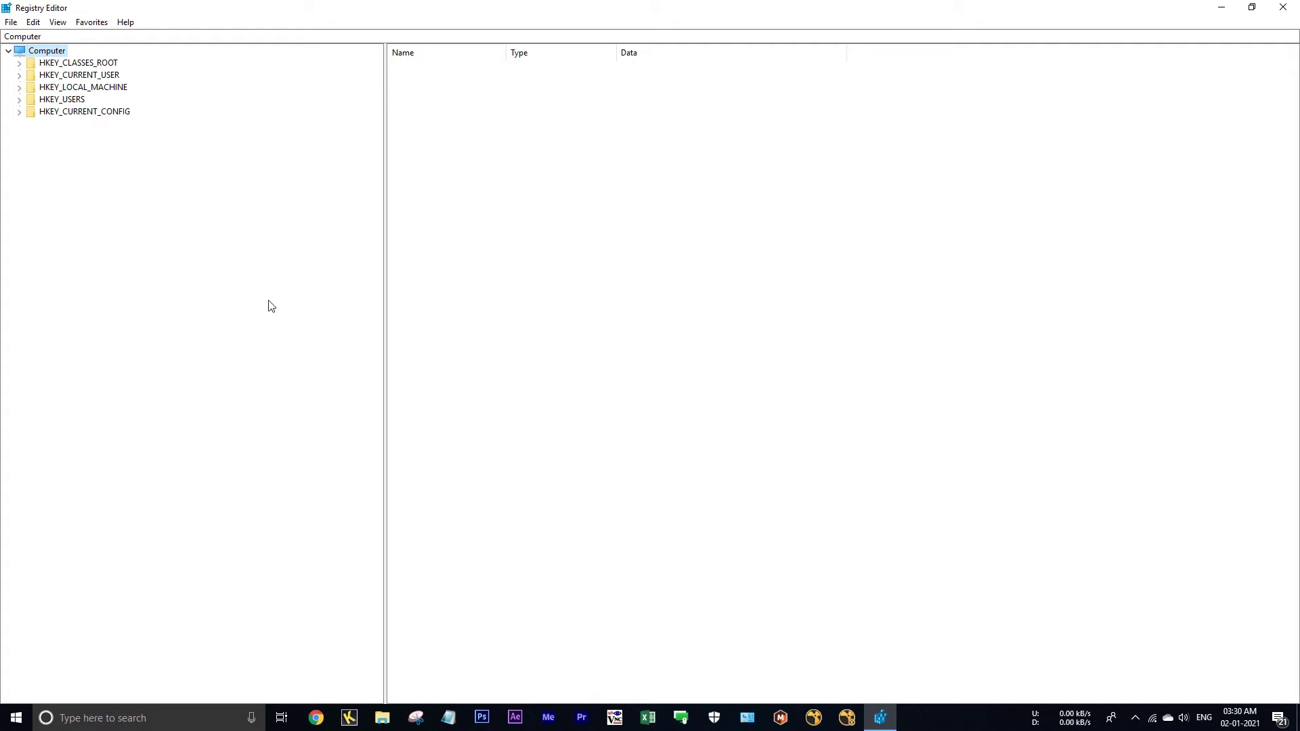
# - Export the full registry as regbackup in Documents
pyautogui.click(11, 22)
pyautogui.click(32, 53)
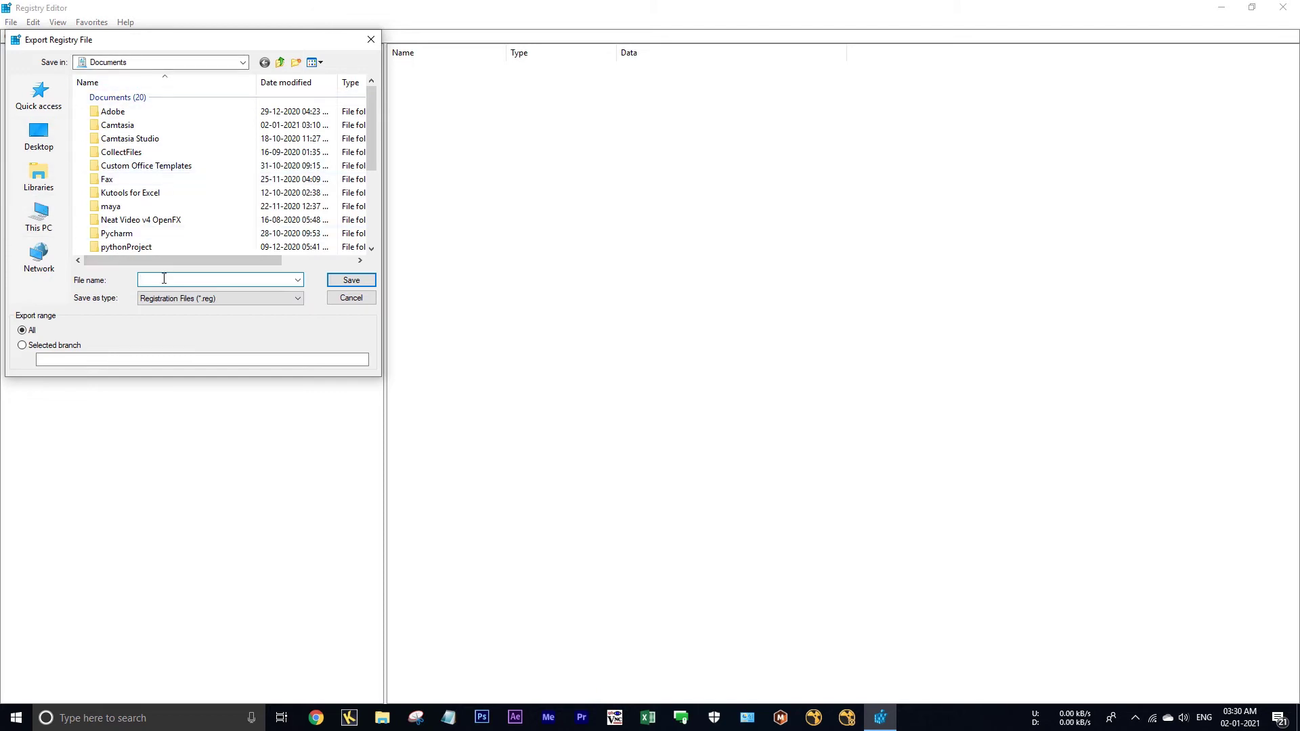
pyautogui.write('re')
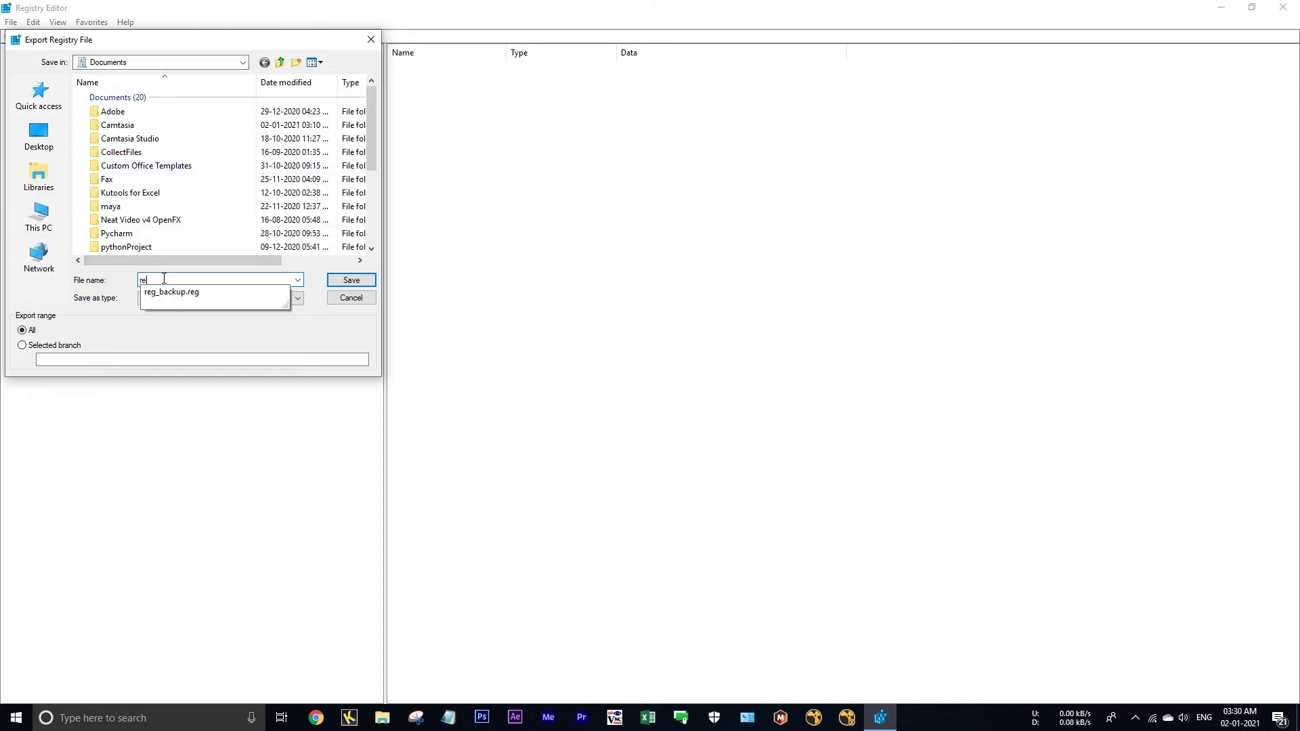
pyautogui.write('gbacku')
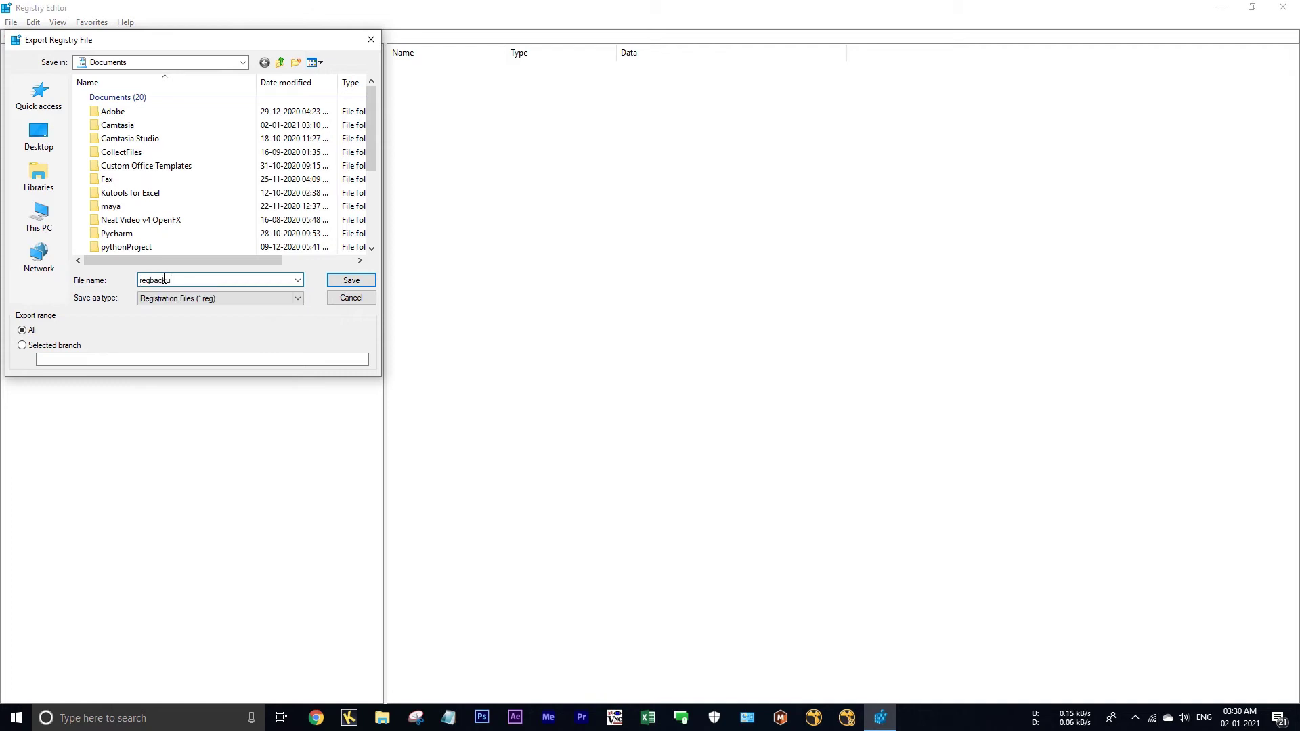
pyautogui.write('p')
pyautogui.click(349, 279)
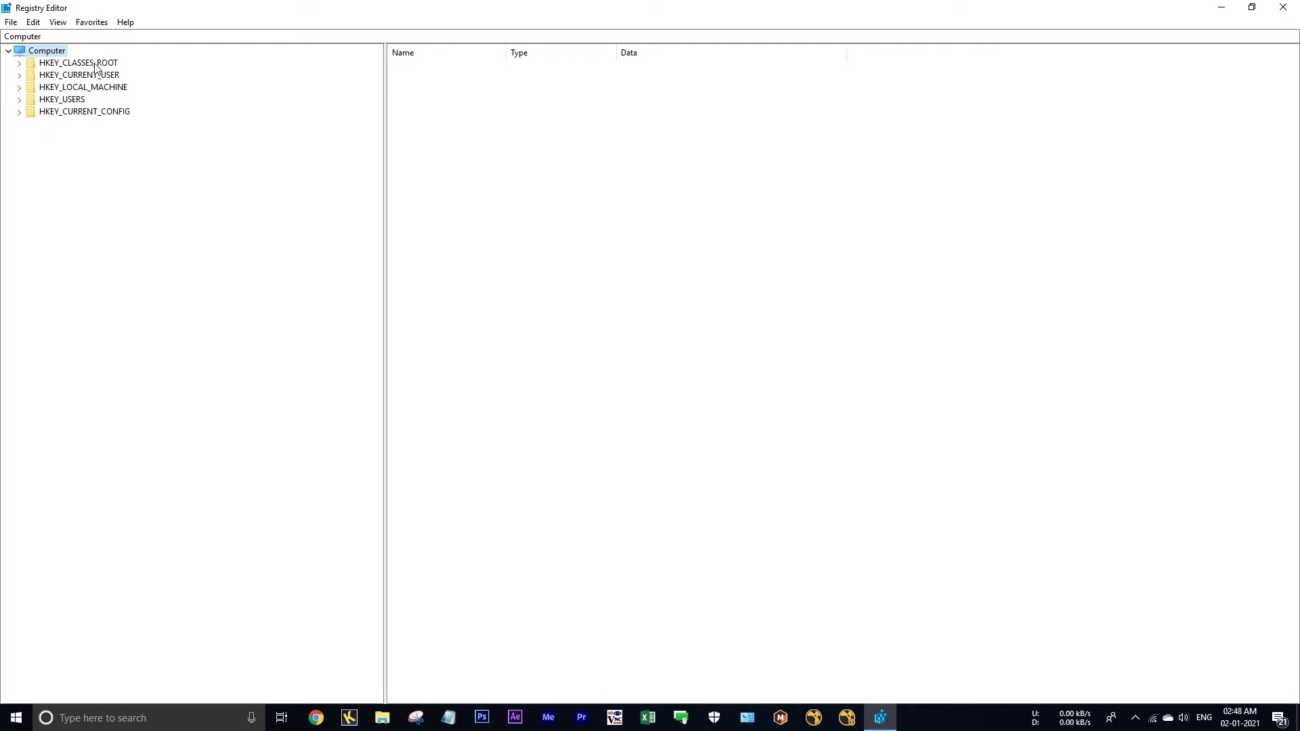
# - Create a key named NukeScript under HKEY_CLASSES_ROOT and refresh the tree
pyautogui.click(95, 66)
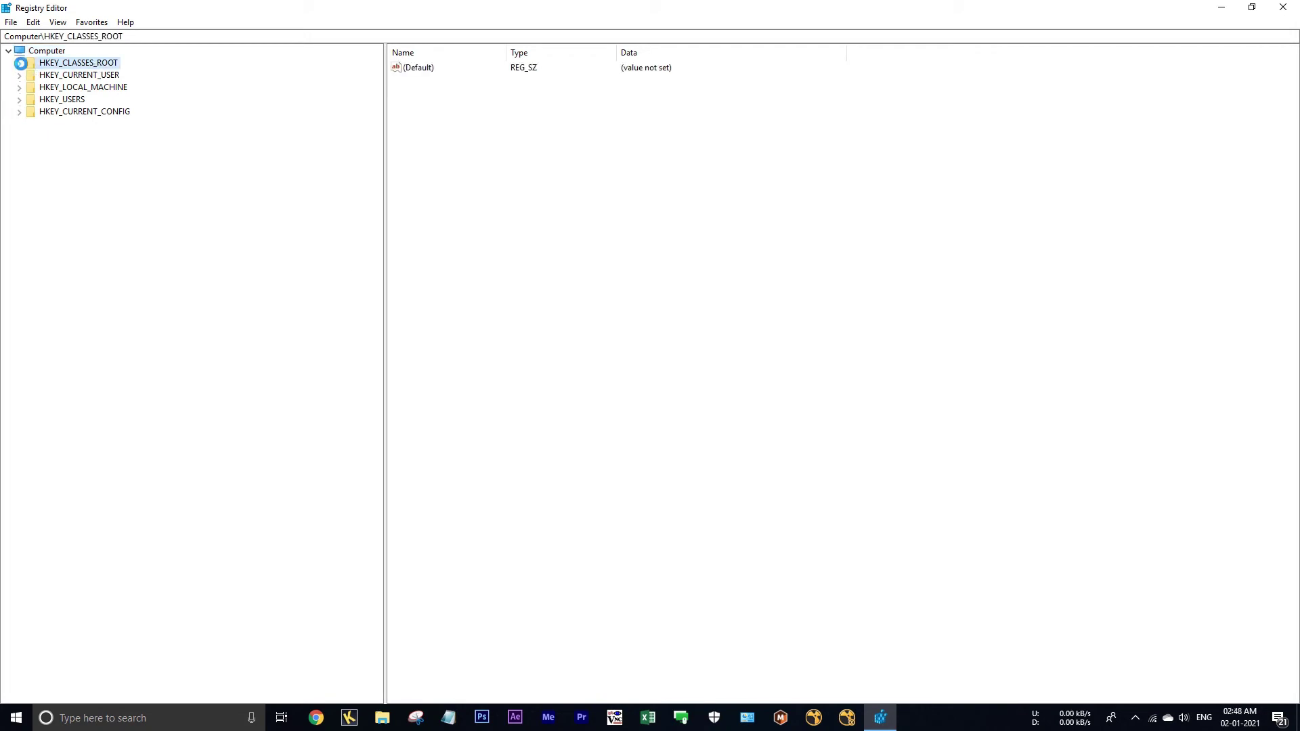
pyautogui.click(19, 62)
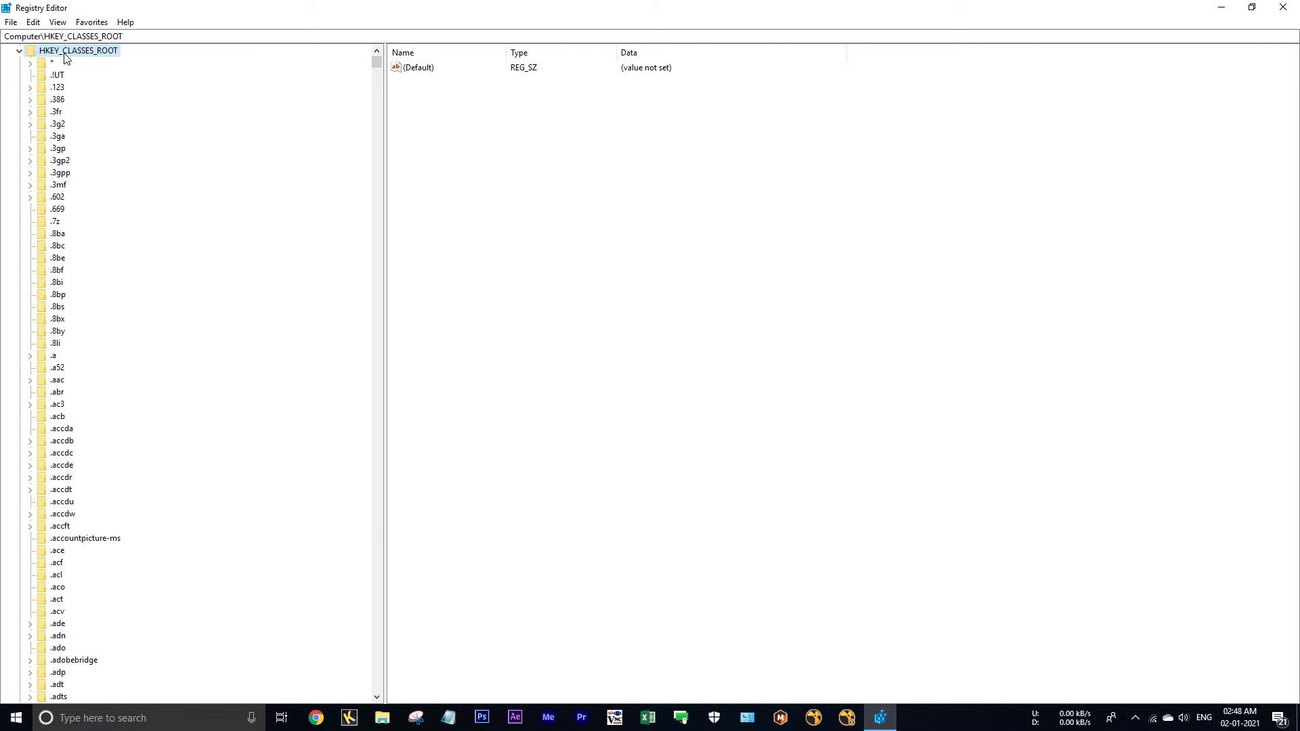
pyautogui.rightClick(65, 58)
pyautogui.moveTo(101, 76)
pyautogui.click(245, 77)
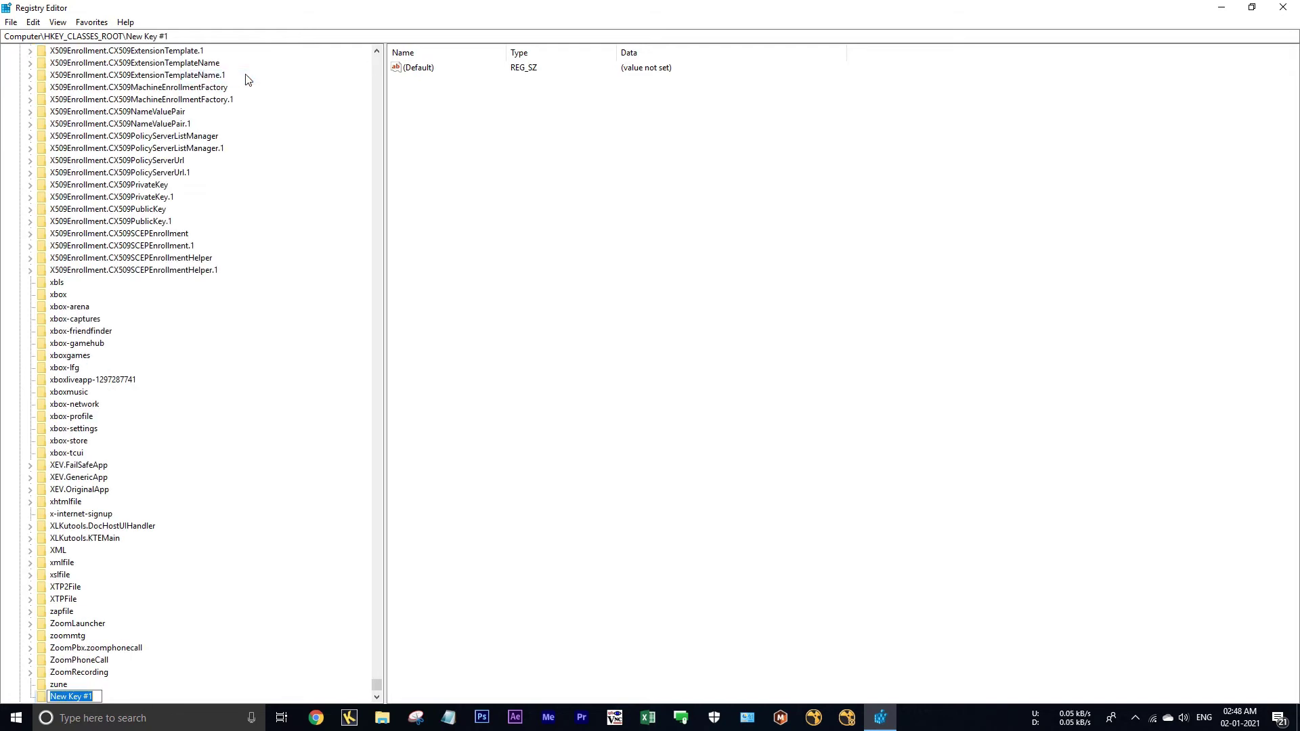
pyautogui.write('NukeScript')
pyautogui.press('Return')
pyautogui.scroll(-1, 129, 426)
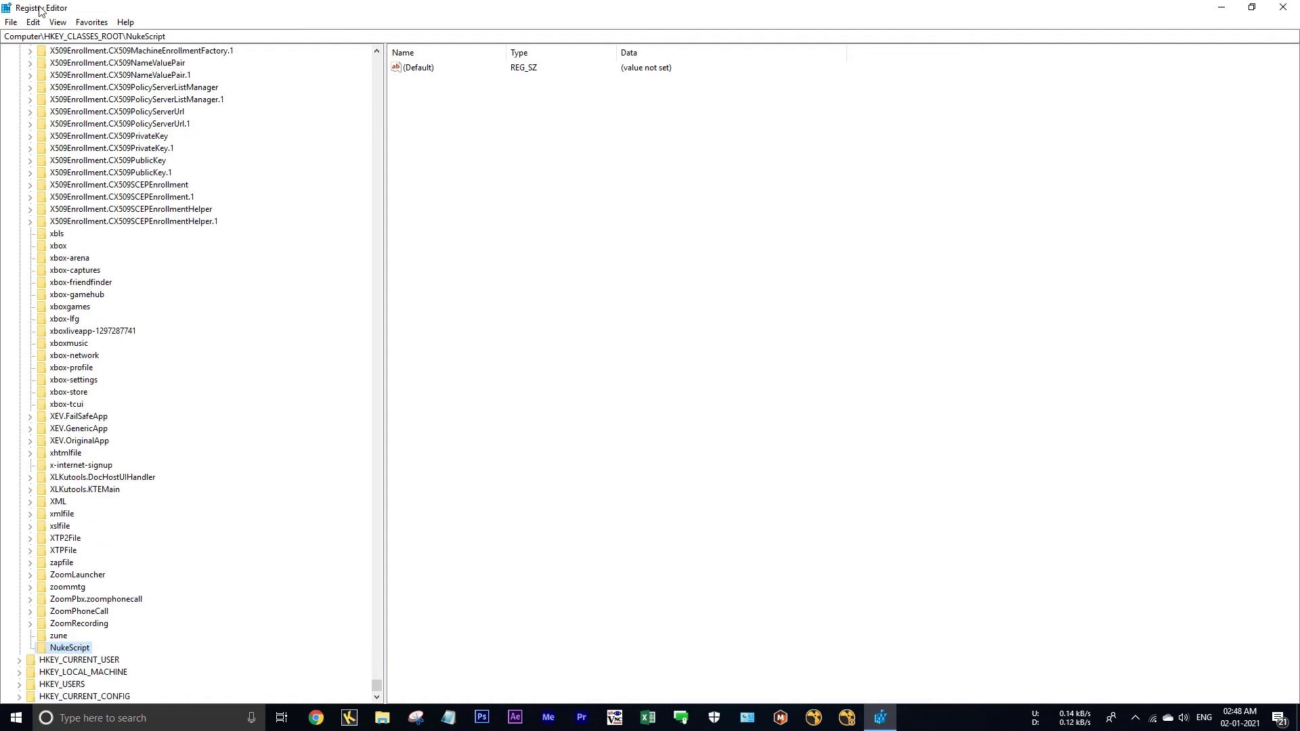
pyautogui.click(57, 21)
pyautogui.click(95, 99)
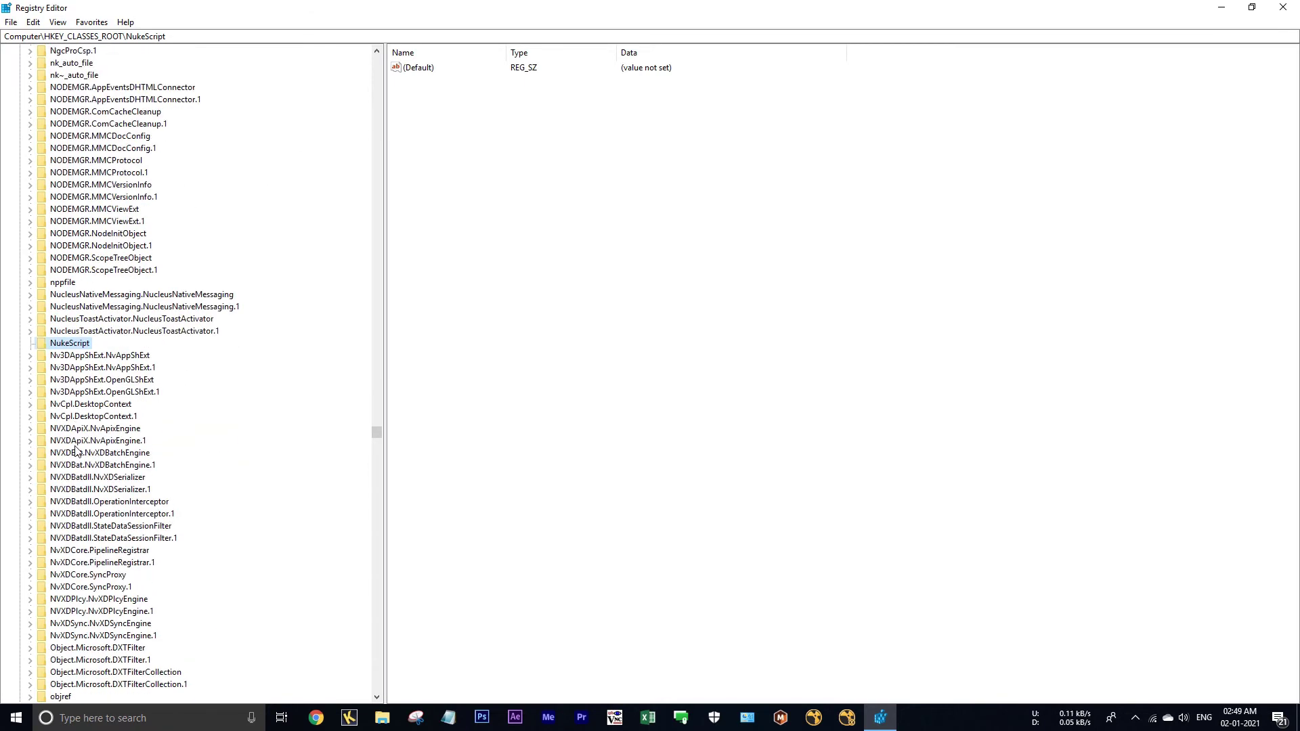
# - Add a shell subkey under NukeScript and an open subkey under shell
pyautogui.rightClick(77, 345)
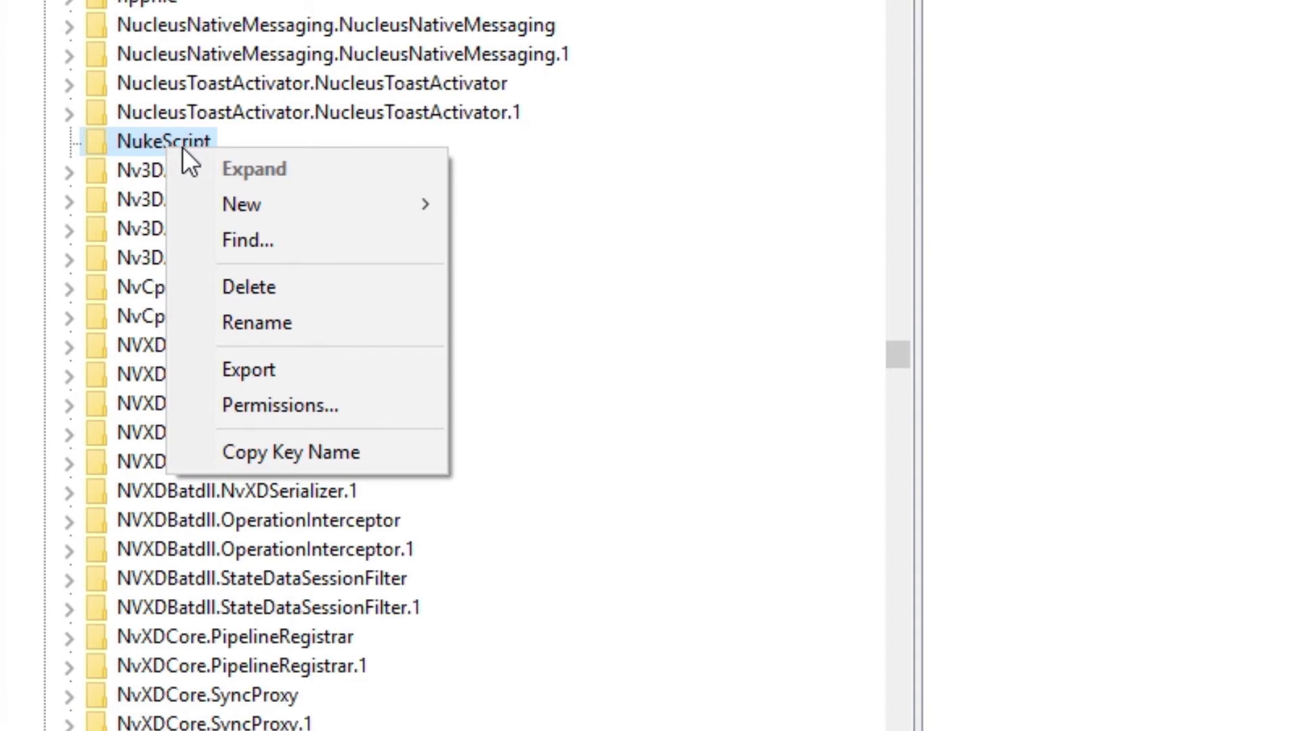
pyautogui.moveTo(226, 203)
pyautogui.click(478, 197)
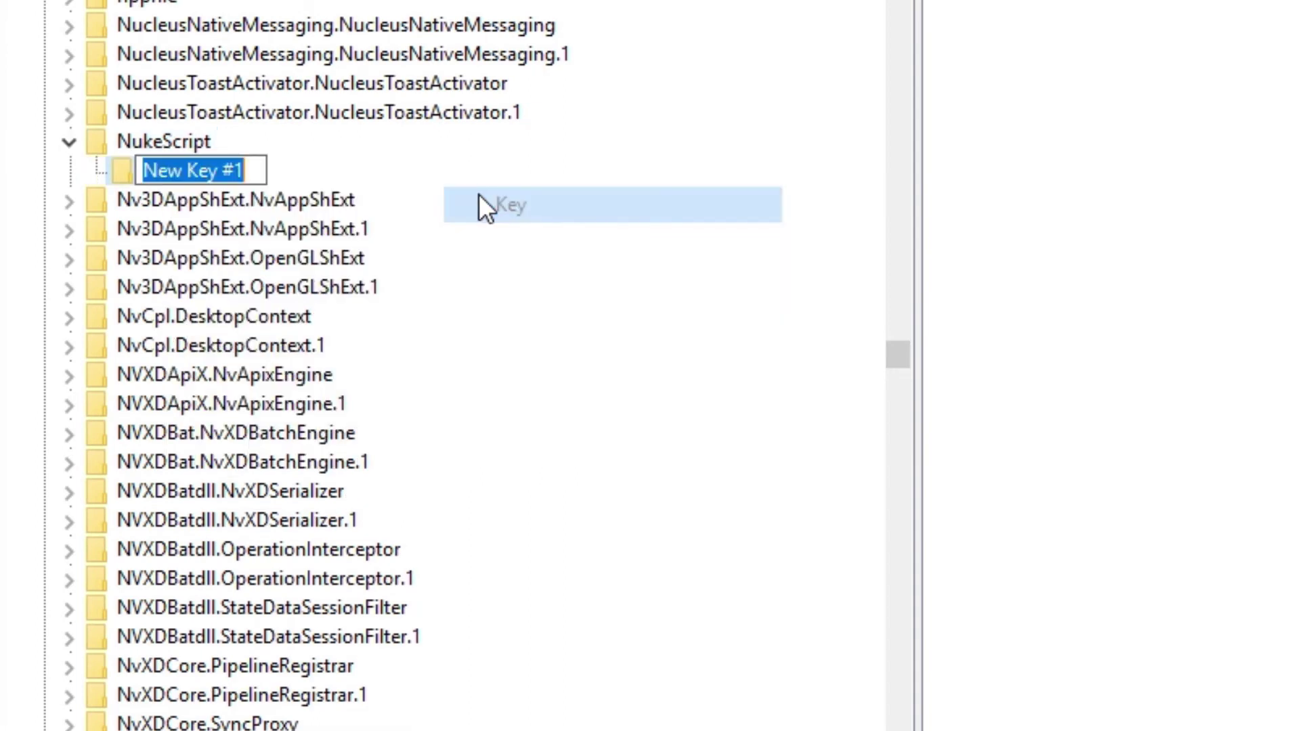
pyautogui.write('shell')
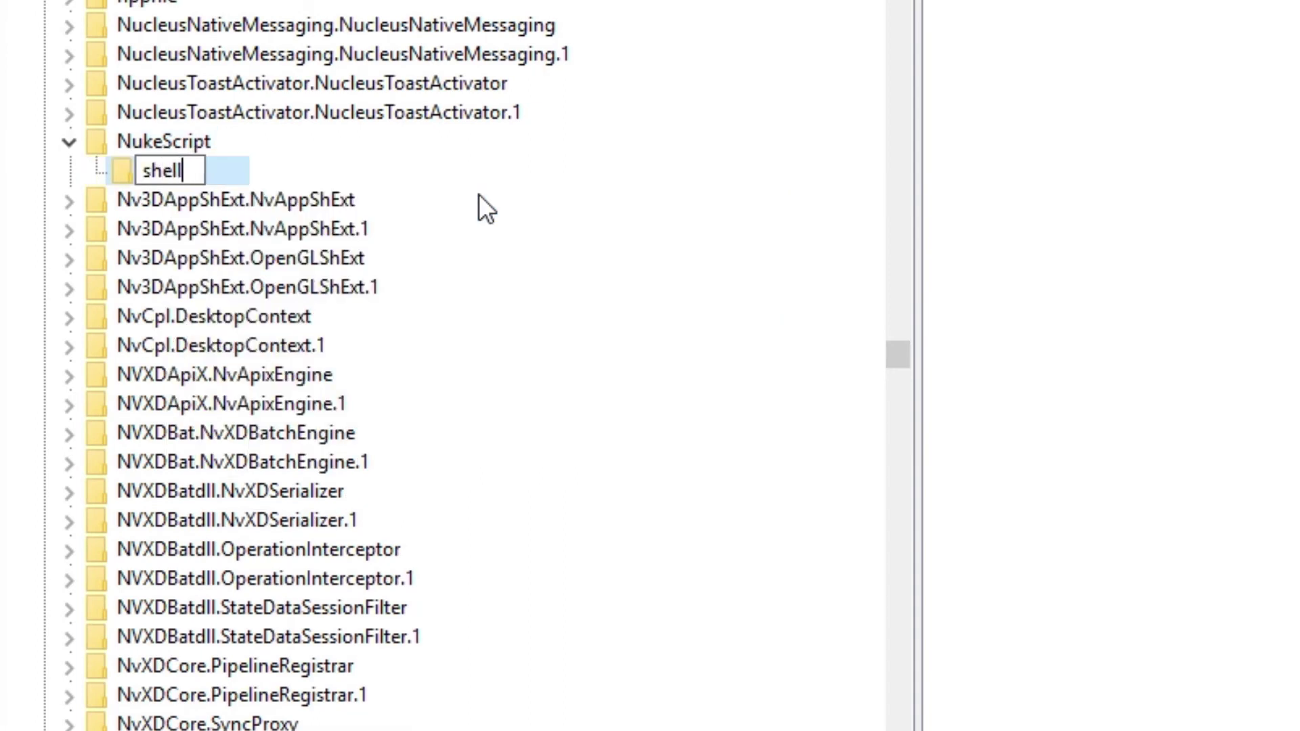
pyautogui.press('Return')
pyautogui.rightClick(167, 168)
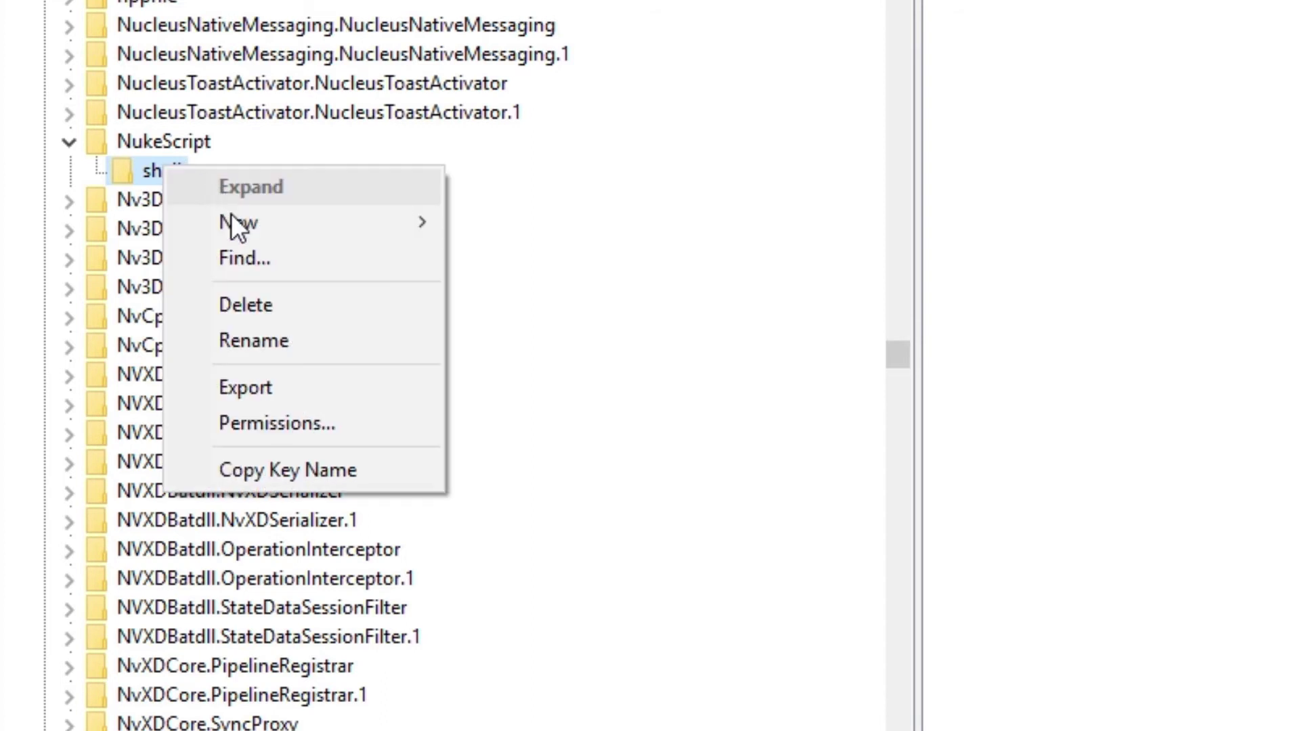
pyautogui.moveTo(230, 215)
pyautogui.click(509, 217)
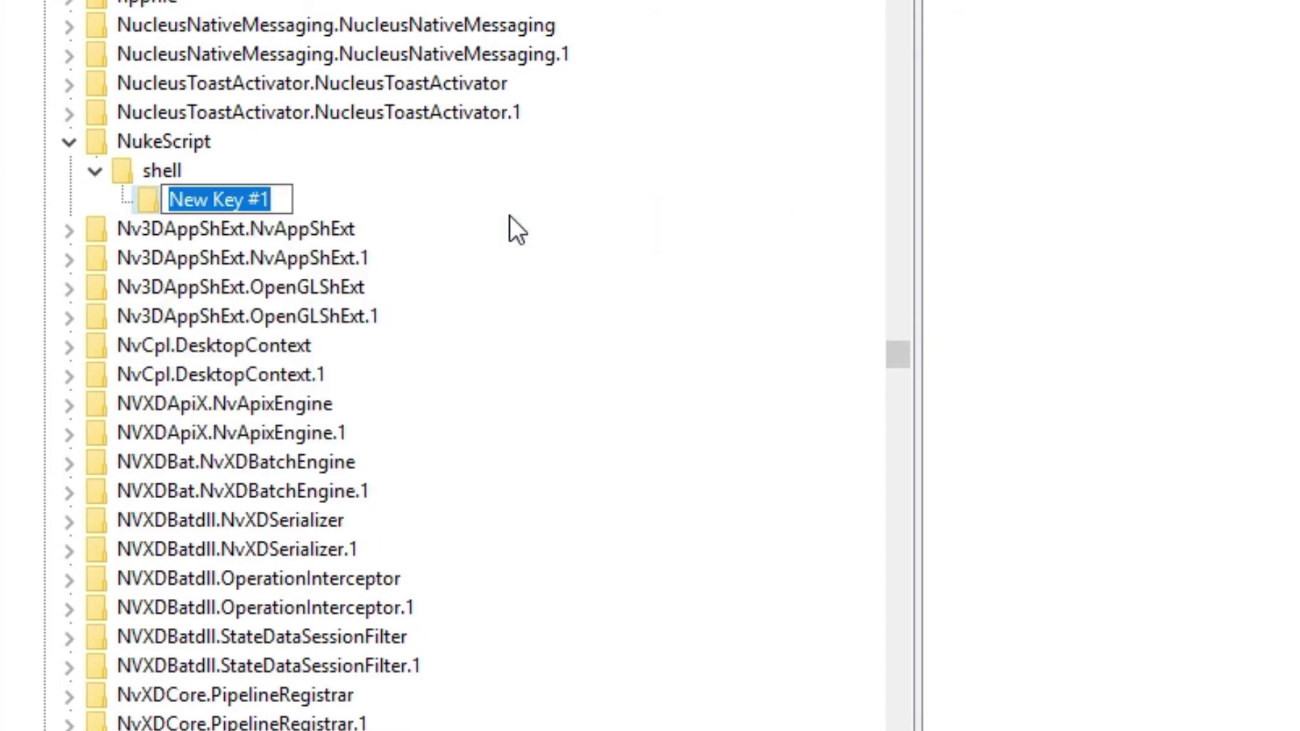
pyautogui.write('open')
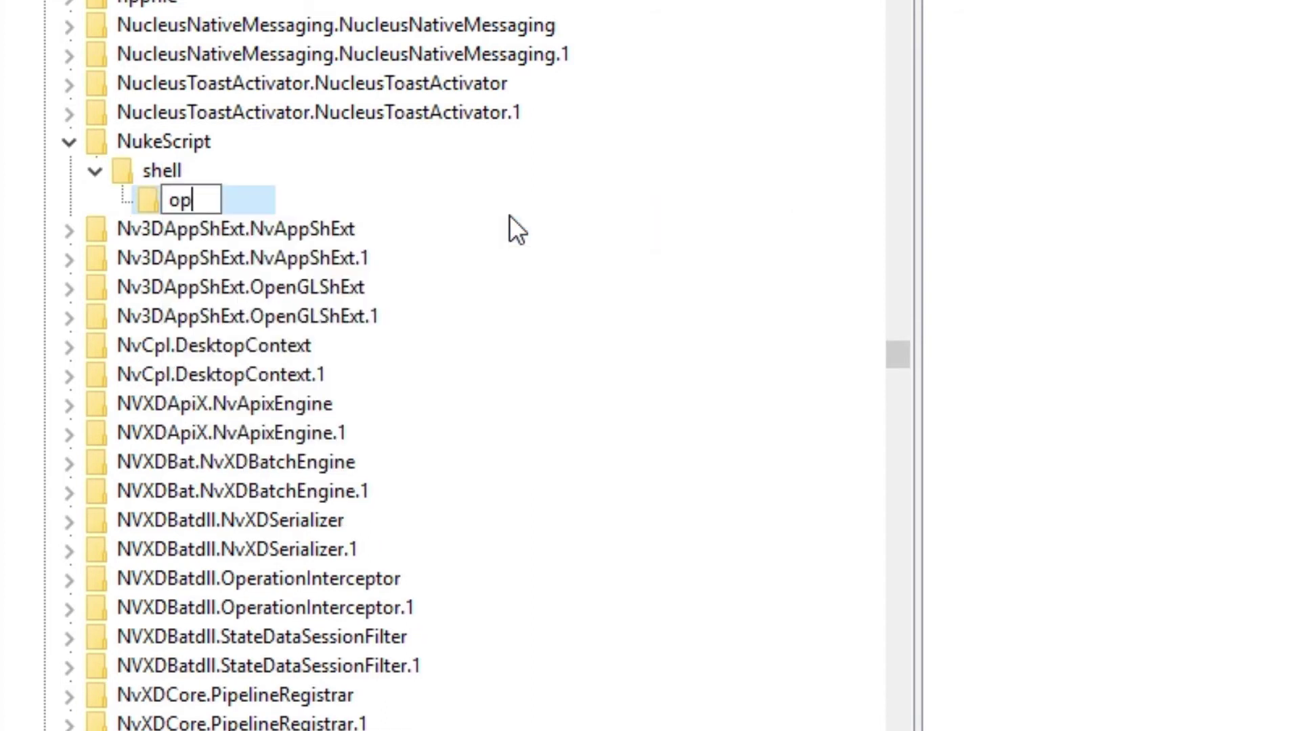
pyautogui.press('BackSpace')
pyautogui.write('b')
pyautogui.press('BackSpace')
pyautogui.write('n')
pyautogui.press('Return')
# - Add a command subkey under open
pyautogui.rightClick(206, 201)
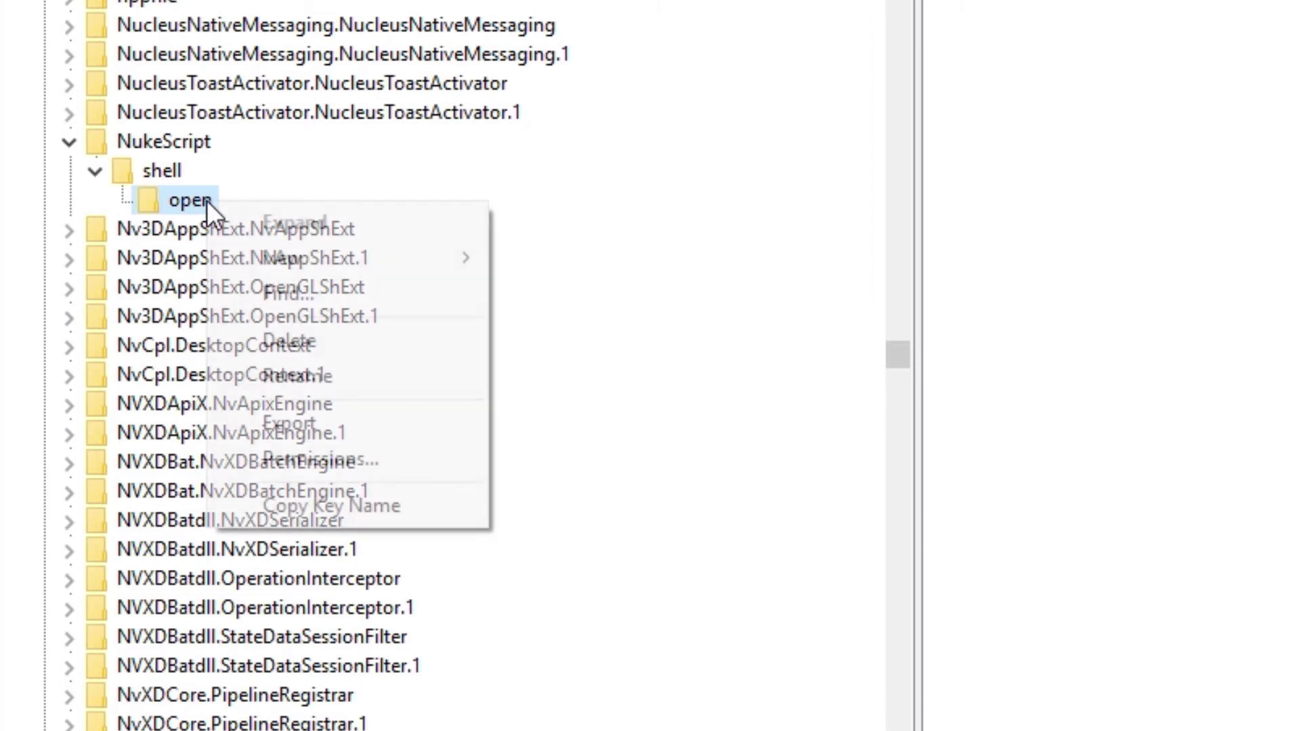
pyautogui.moveTo(320, 265)
pyautogui.click(530, 268)
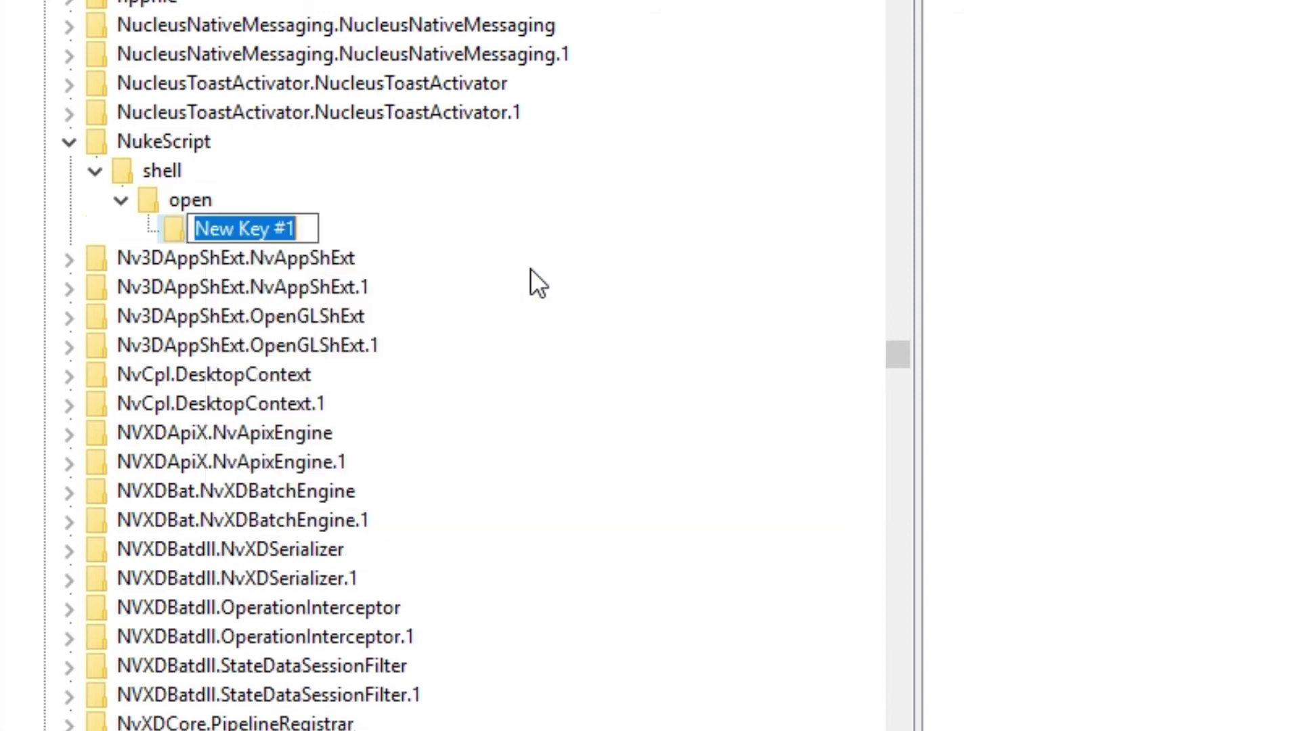
pyautogui.write('command')
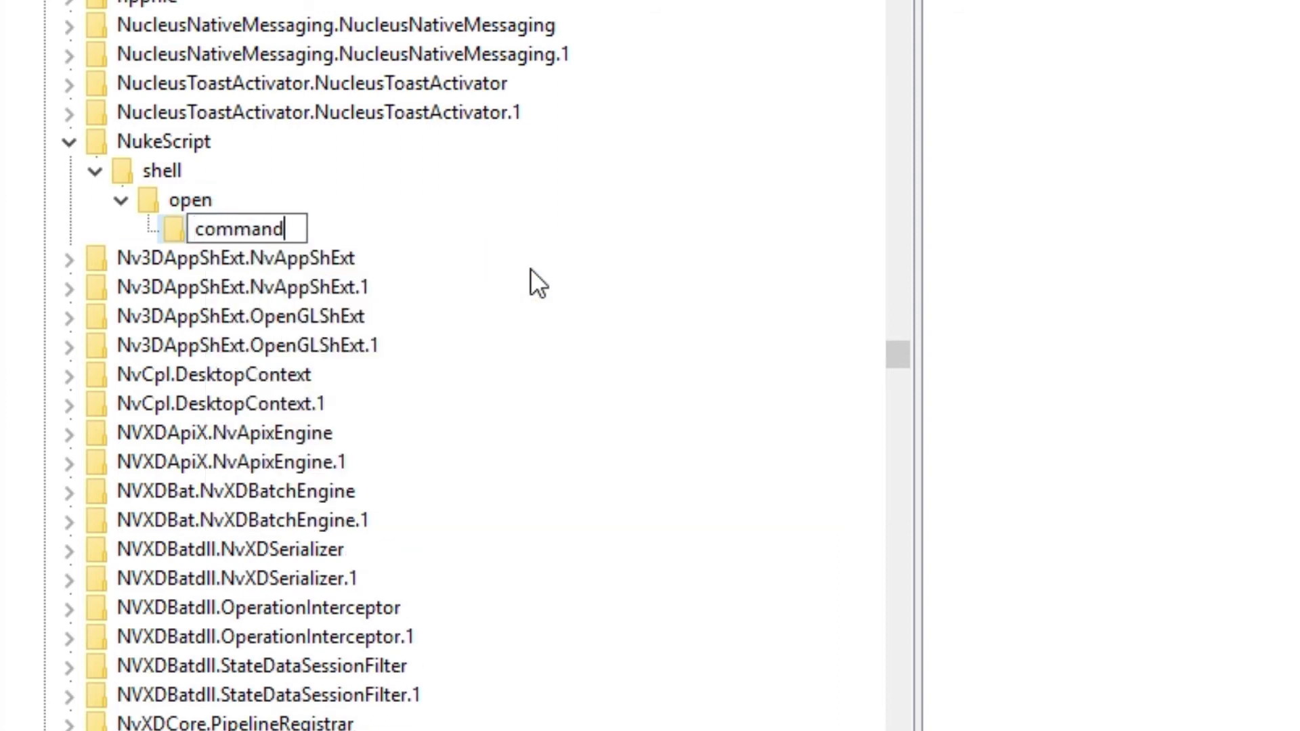
pyautogui.press('Return')
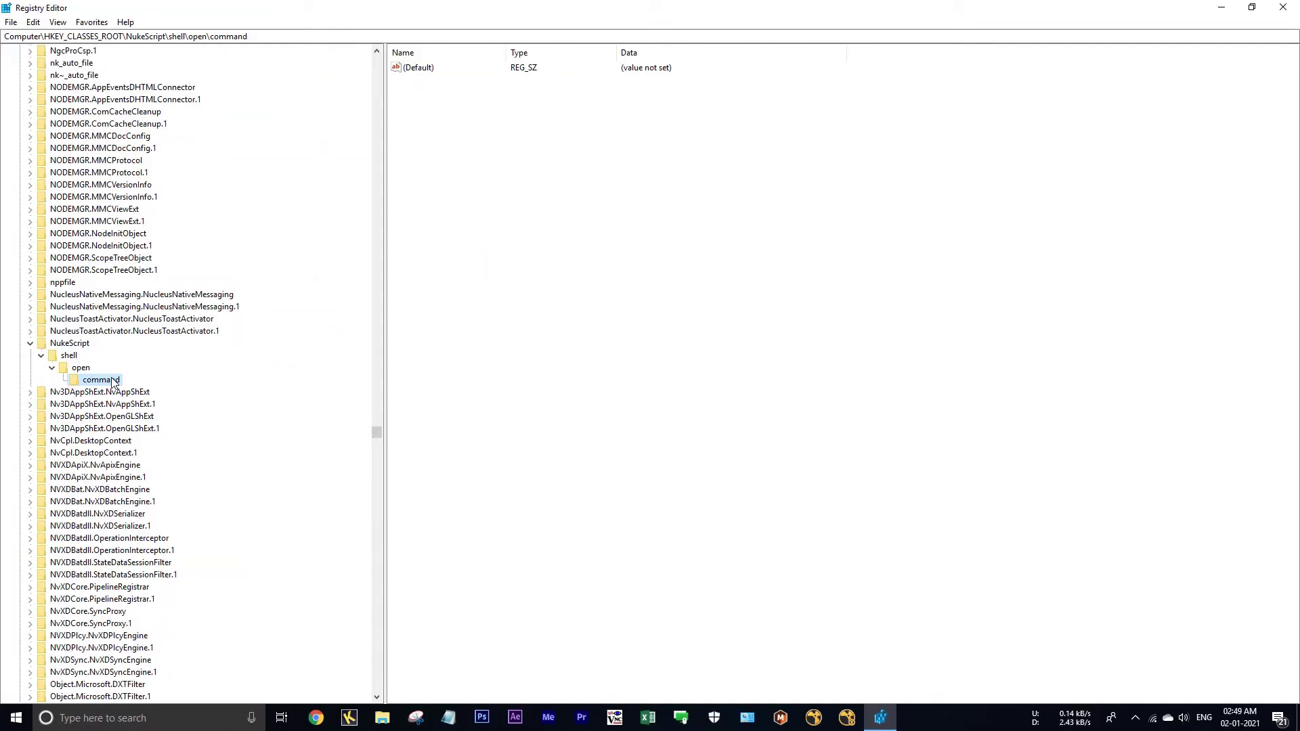
# - Paste the Nuke 12.2v4 shortcut Target path with --nukex "%1" as command's default value
pyautogui.doubleClick(425, 69)
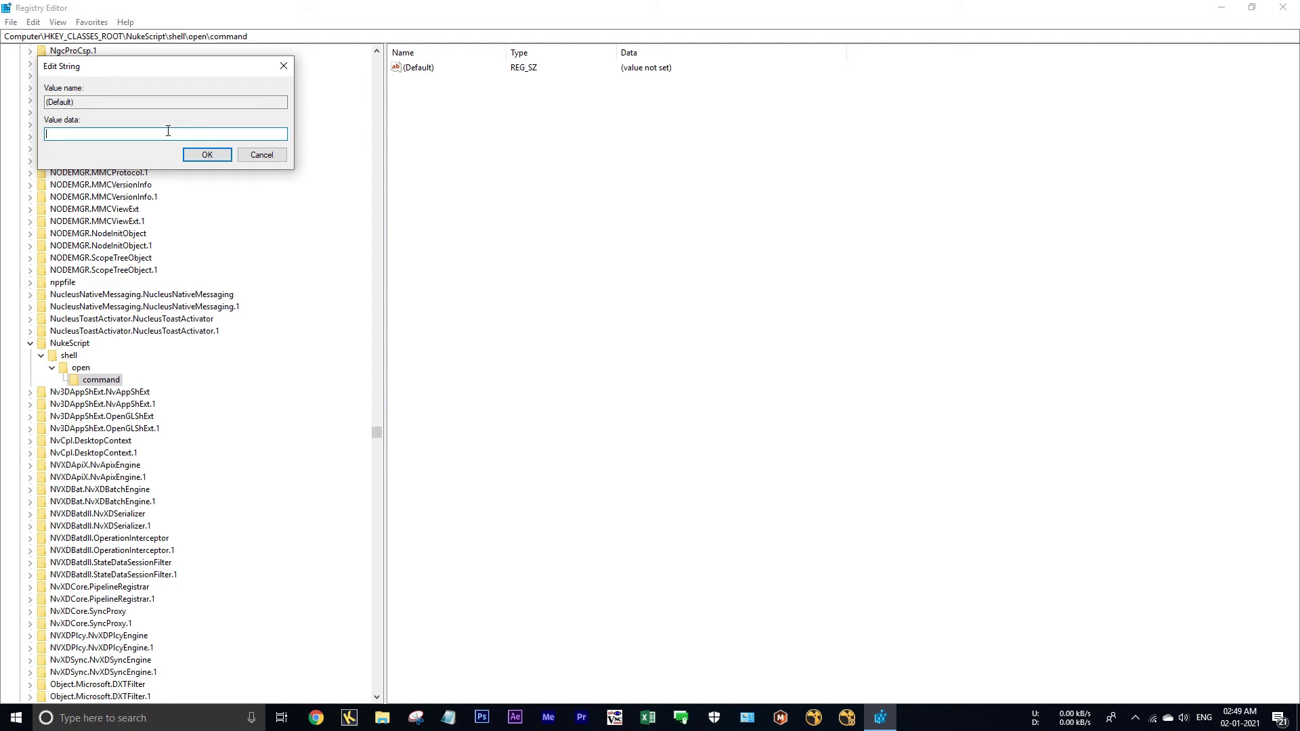
pyautogui.click(16, 717)
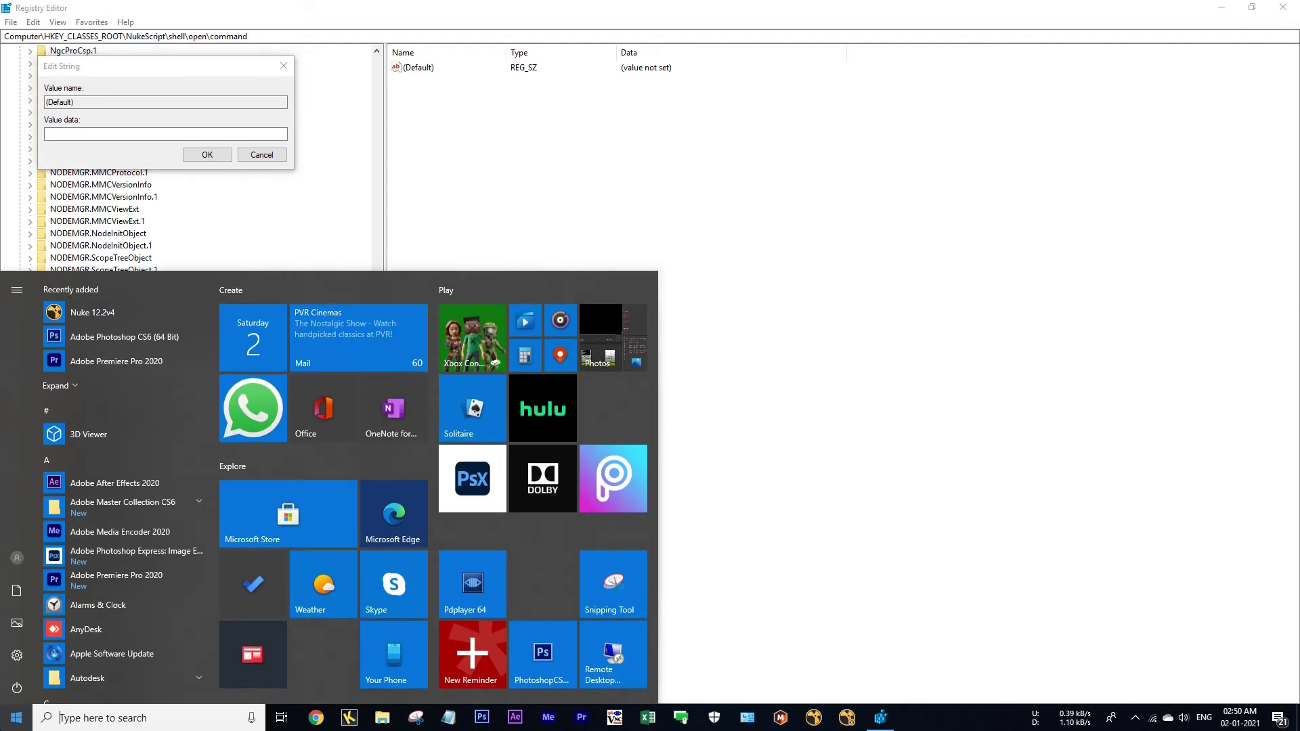
pyautogui.write('nuke')
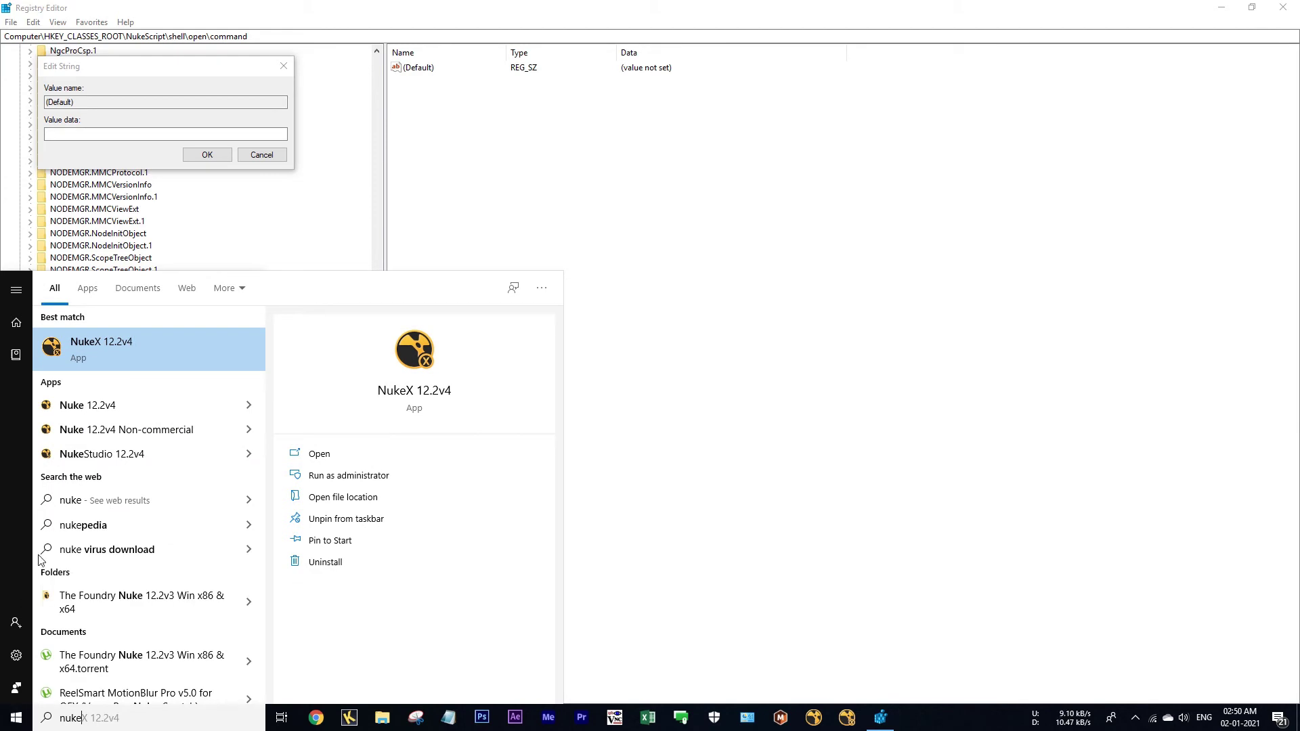
pyautogui.rightClick(129, 405)
pyautogui.click(161, 437)
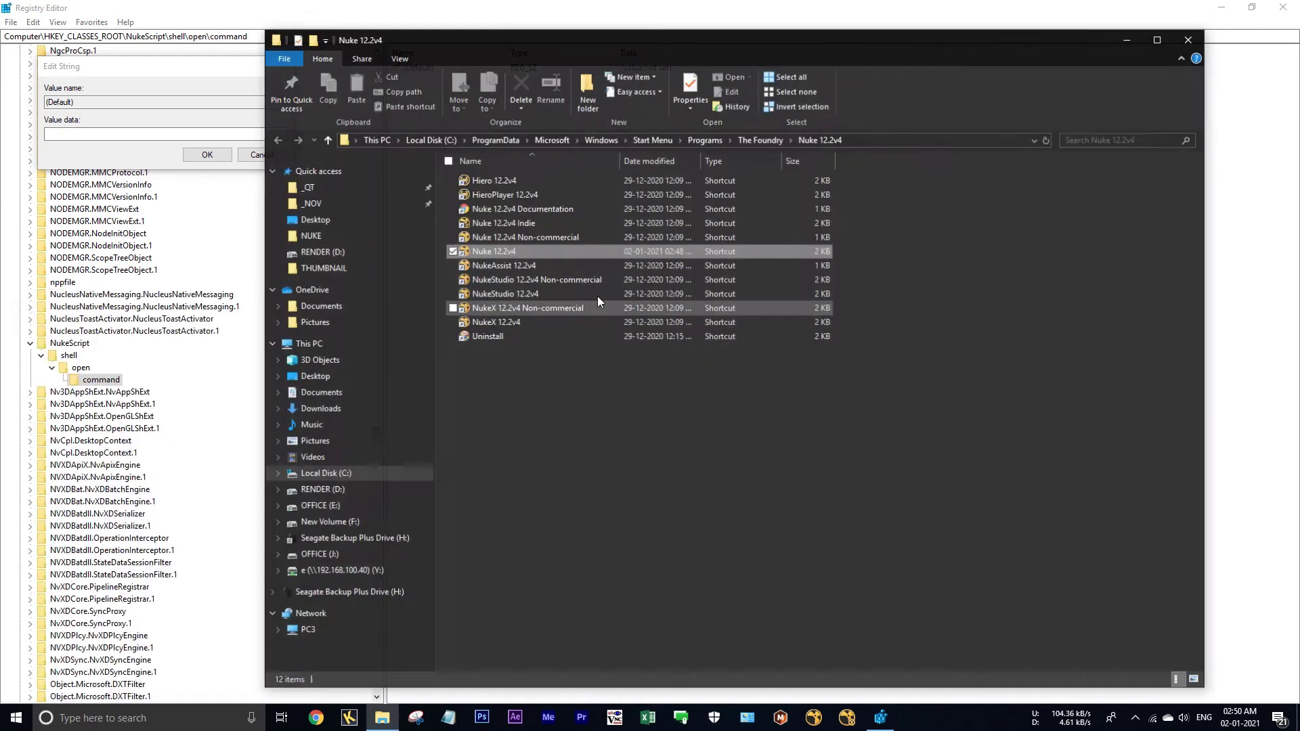
pyautogui.rightClick(525, 250)
pyautogui.click(358, 611)
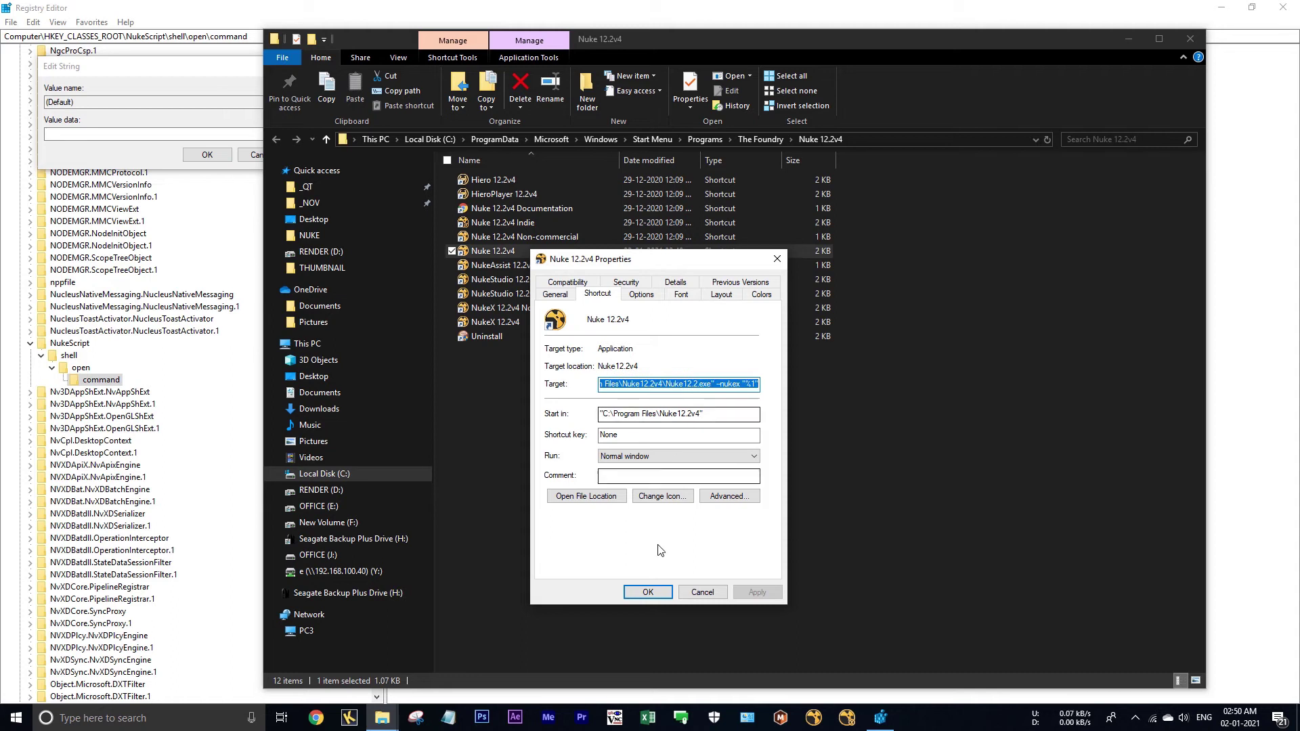
pyautogui.click(648, 591)
pyautogui.click(198, 133)
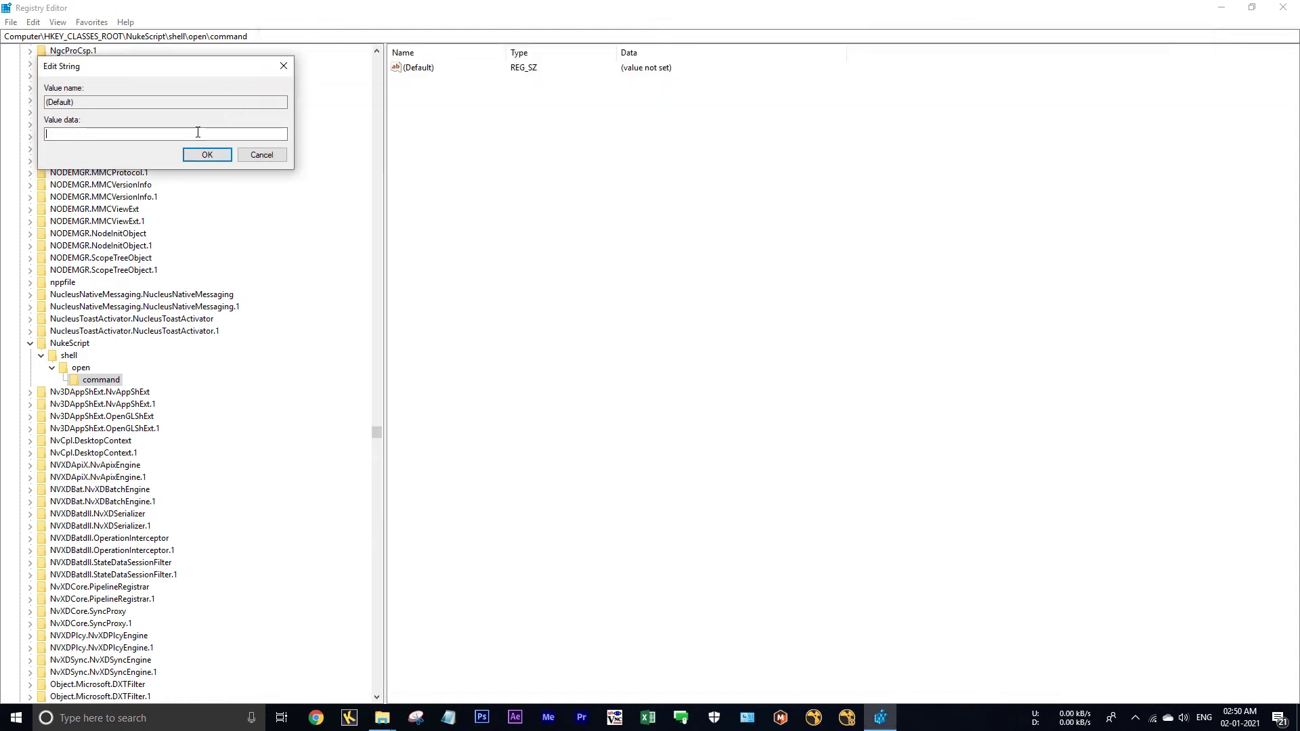
pyautogui.write('"C:\\Program Files\\Nuke12.2v4\\Nuke12.2.exe" --nukex "%1"')
pyautogui.click(207, 155)
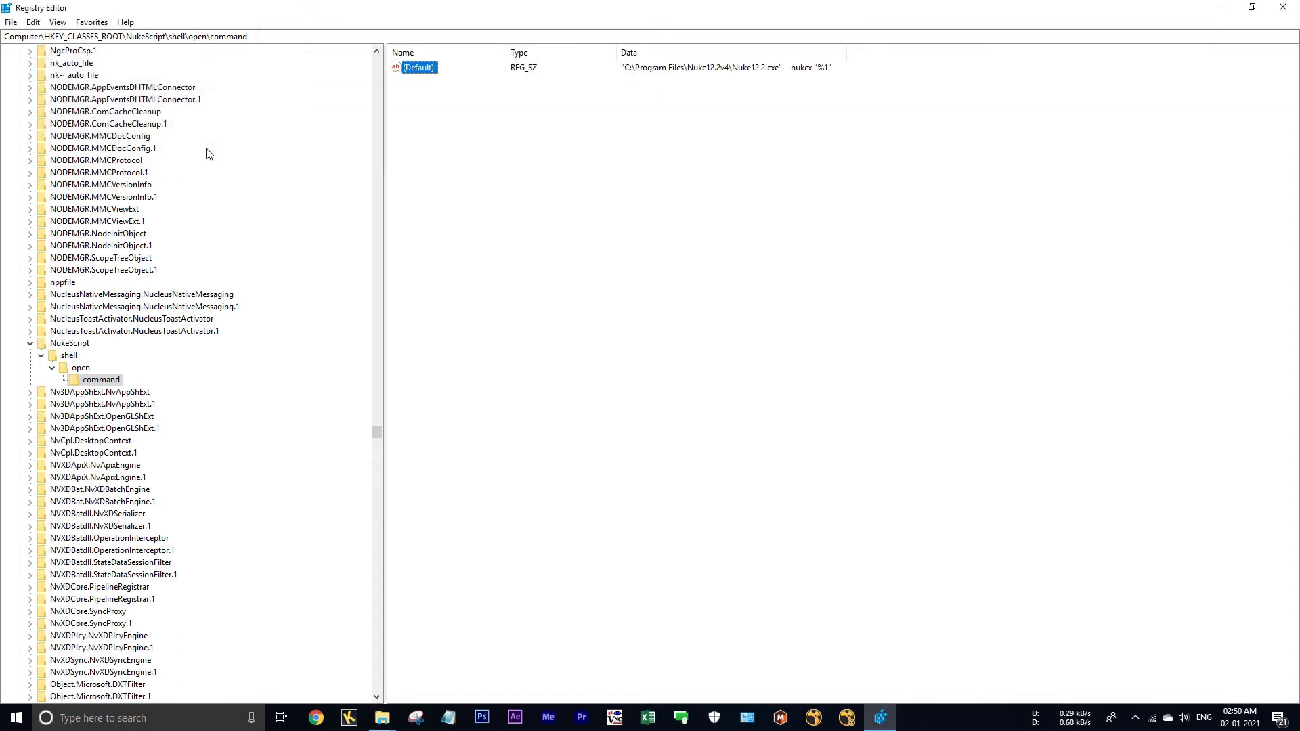
# - Edit the .nk key's default value and retype its data as NukeScript
pyautogui.moveTo(377, 431); pyautogui.dragTo(366, 116)
pyautogui.click(57, 308)
pyautogui.press('Tab')
pyautogui.doubleClick(414, 67)
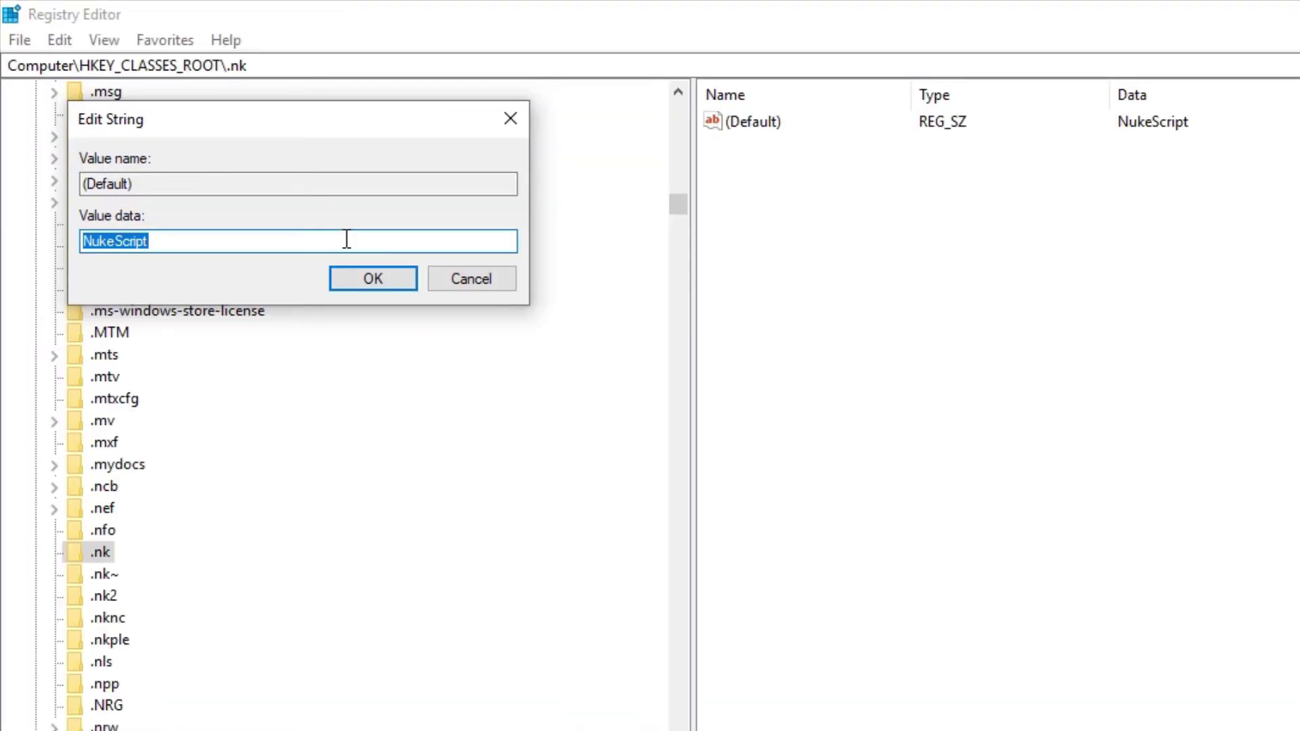
pyautogui.moveTo(347, 240); pyautogui.dragTo(23, 231)
pyautogui.write('Nukesc')
pyautogui.press('BackSpace')
pyautogui.press('BackSpace')
pyautogui.write('Sc')
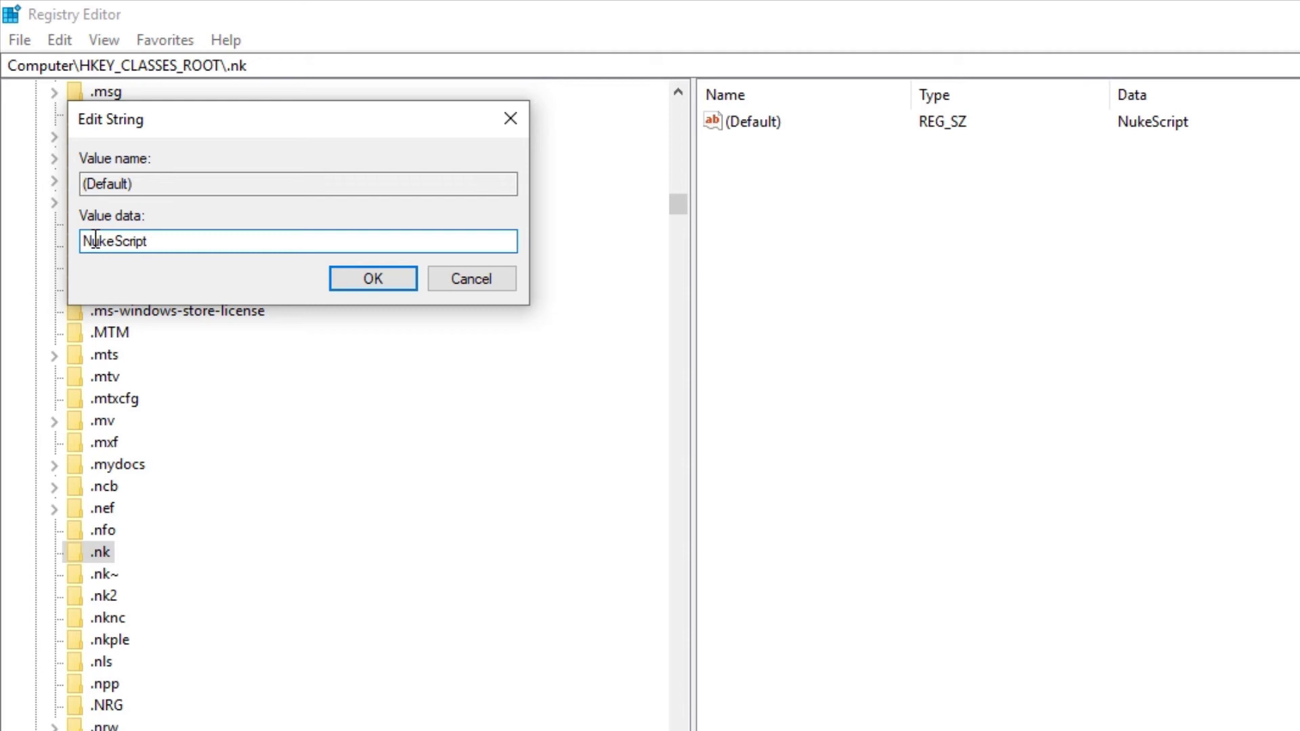
pyautogui.moveTo(90, 241); pyautogui.dragTo(125, 242)
pyautogui.click(119, 241)
# - Confirm NukeScript as the .nk default, then expand HKEY_CURRENT_USER > Software
pyautogui.click(345, 278)
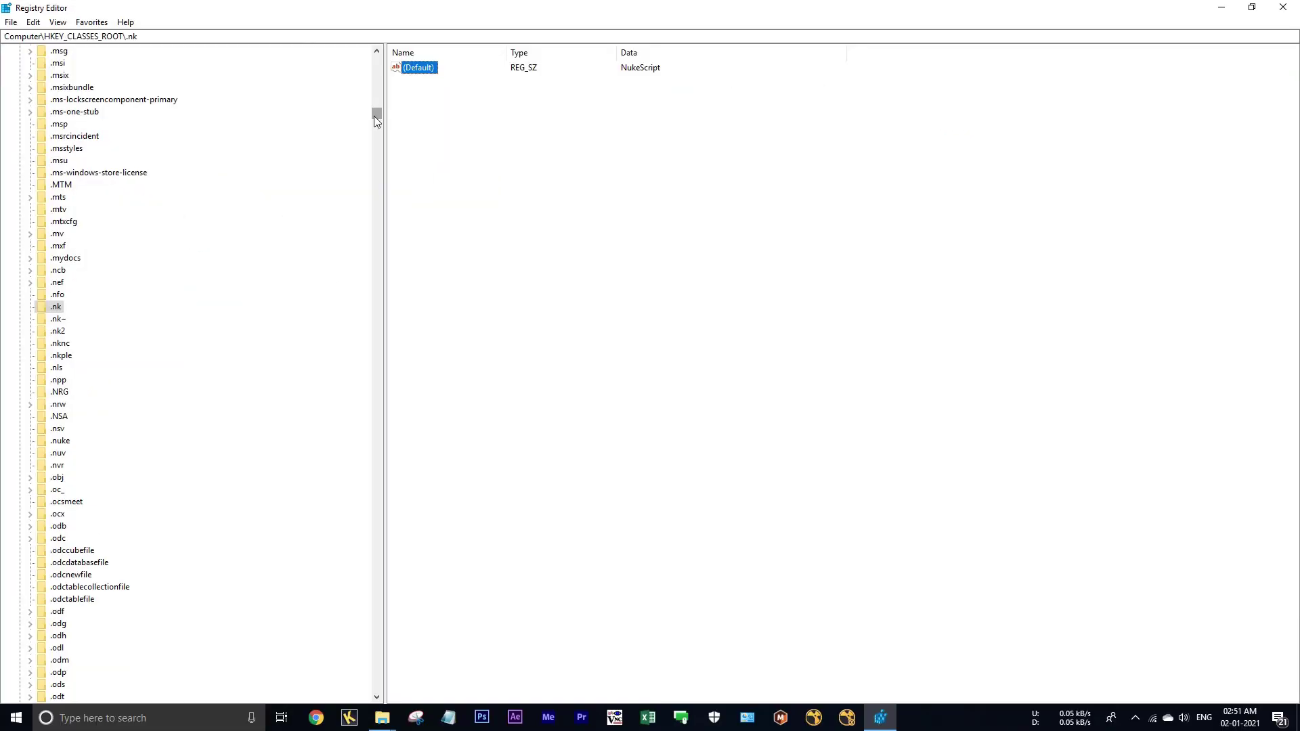
pyautogui.moveTo(377, 119); pyautogui.dragTo(374, 55)
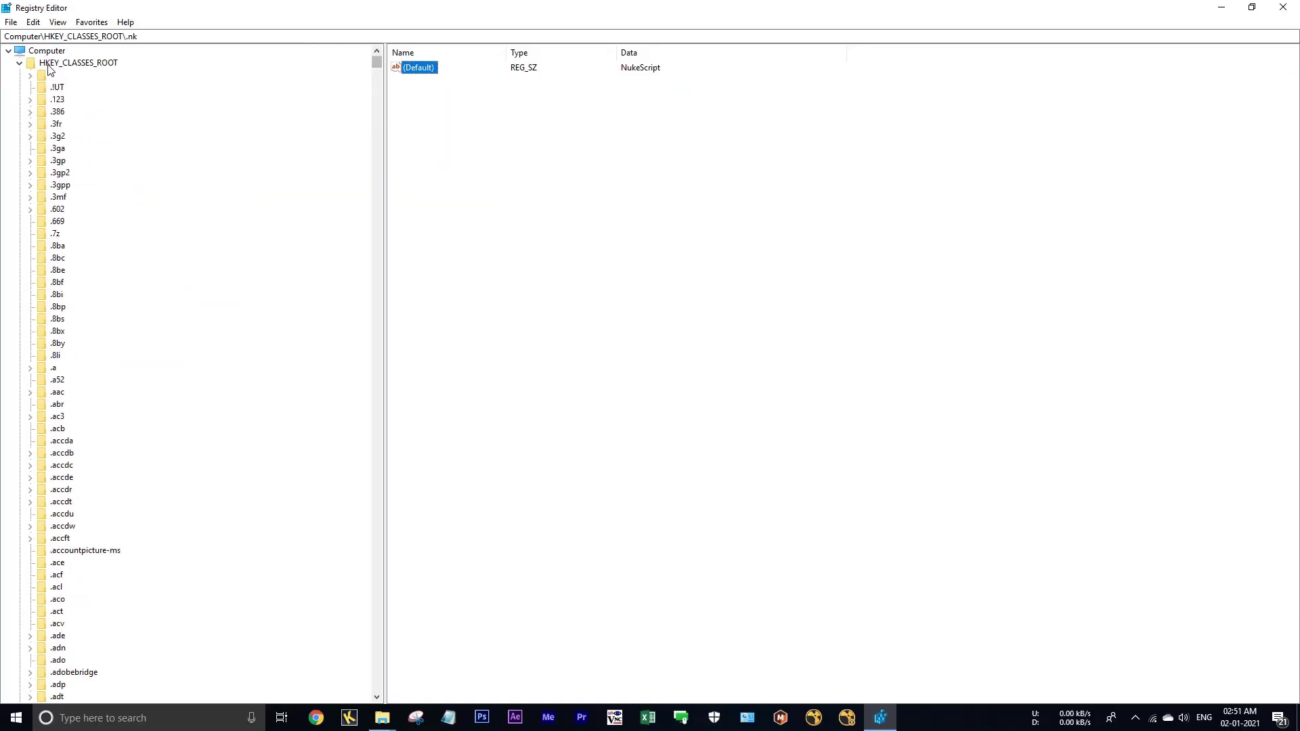
pyautogui.click(19, 64)
pyautogui.click(77, 75)
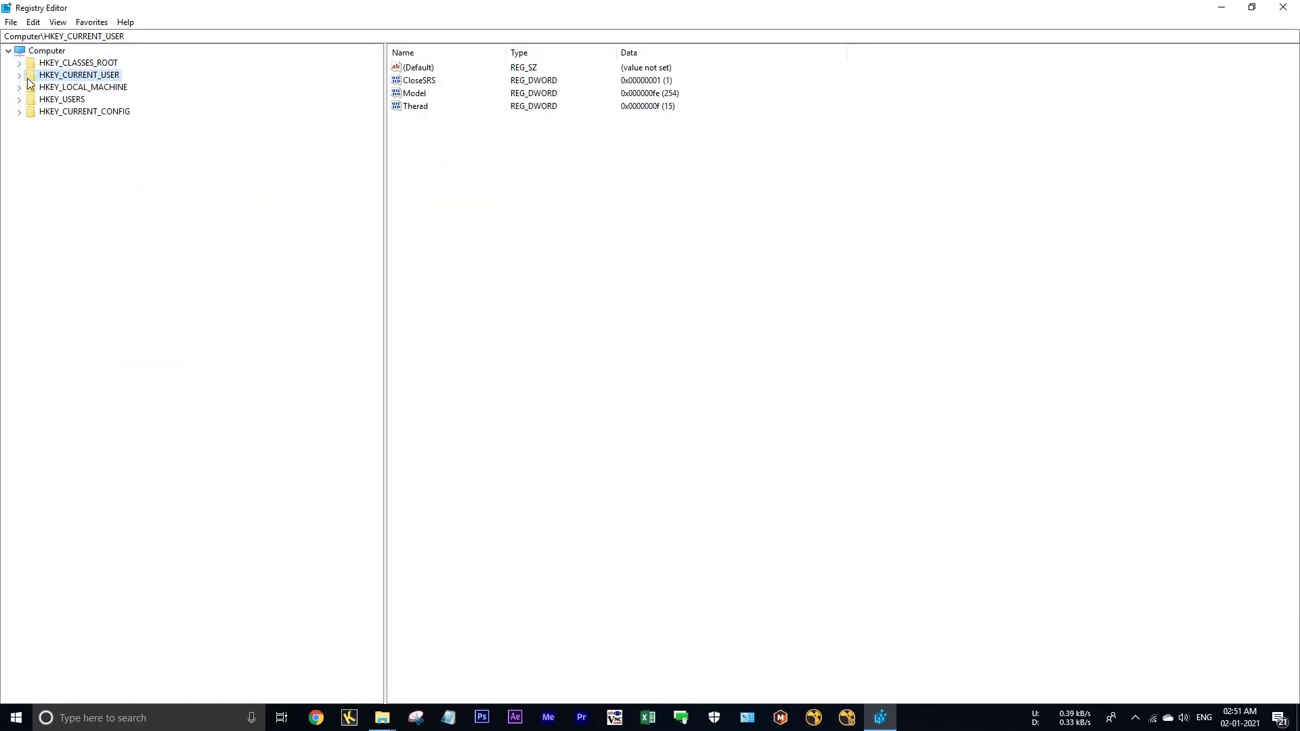
pyautogui.click(20, 76)
pyautogui.click(72, 197)
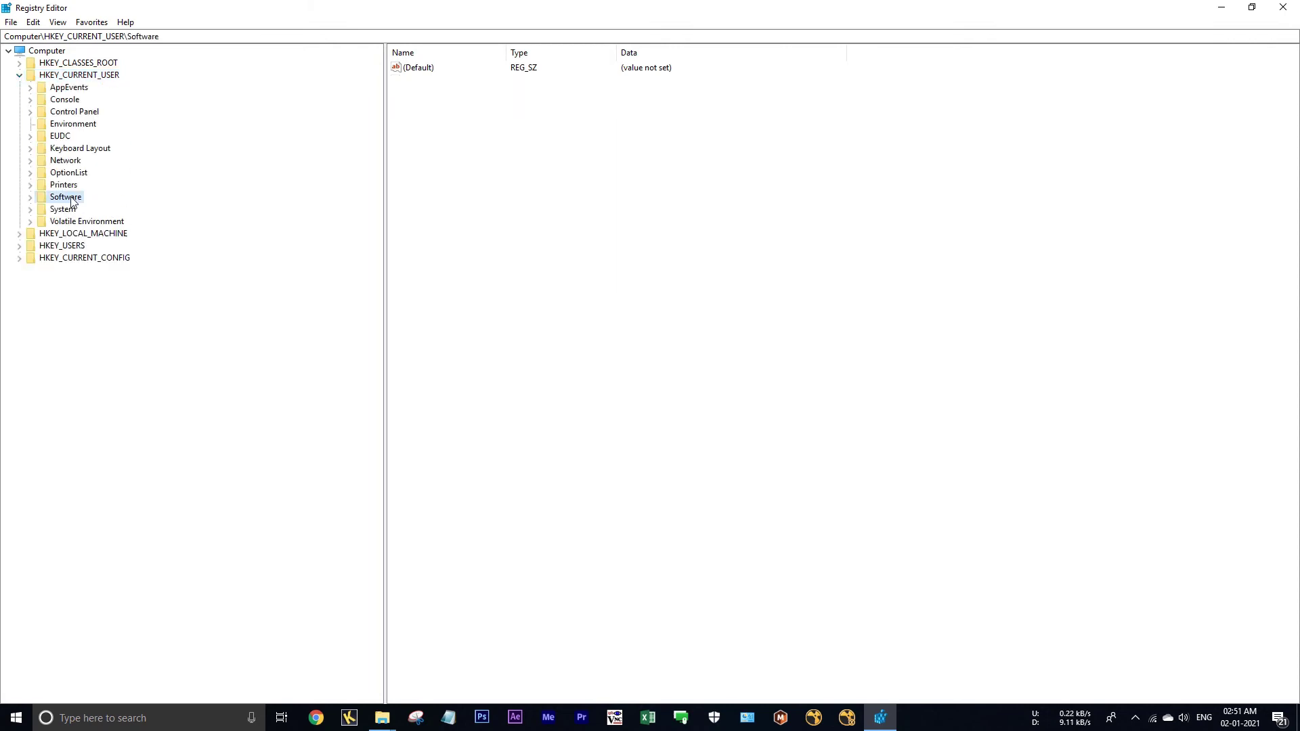
pyautogui.click(29, 198)
# - Expand Microsoft > Windows > CurrentVersion > Explorer under Software
pyautogui.scroll(-10, 145, 454)
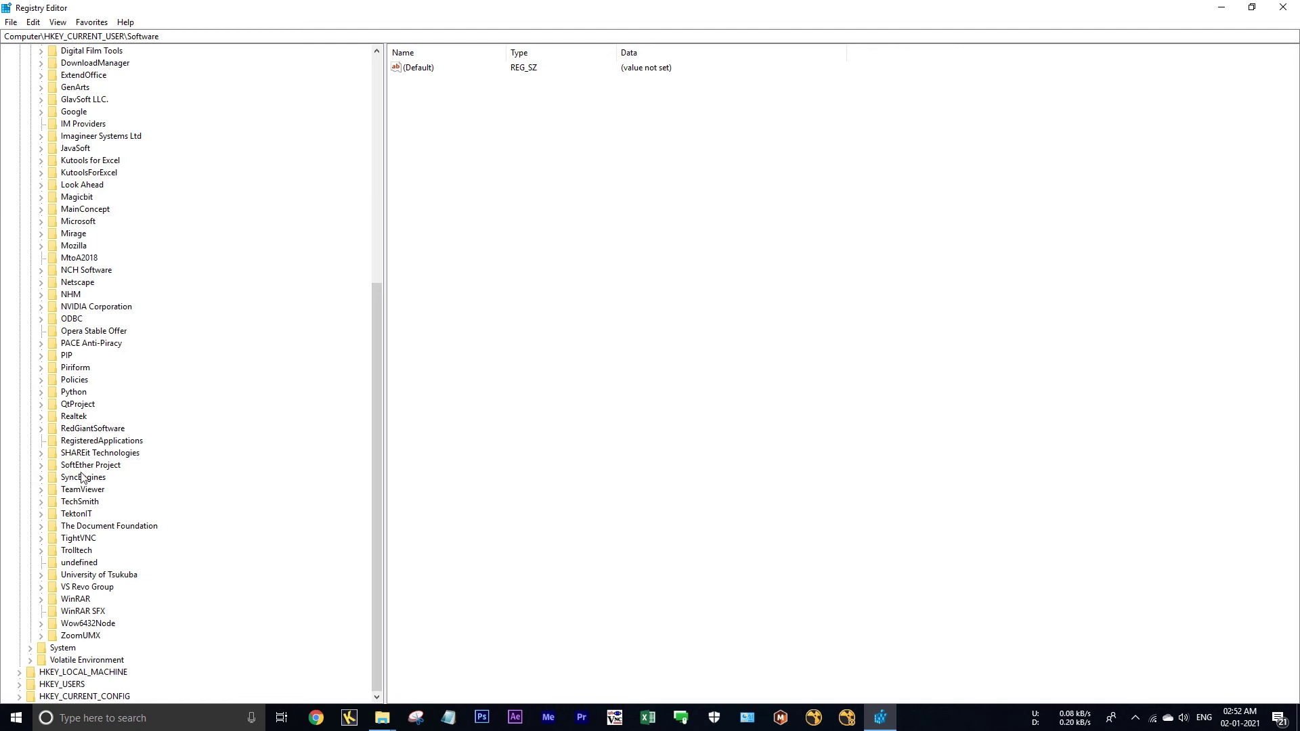
pyautogui.click(75, 233)
pyautogui.click(76, 221)
pyautogui.click(41, 221)
pyautogui.scroll(-20, 151, 338)
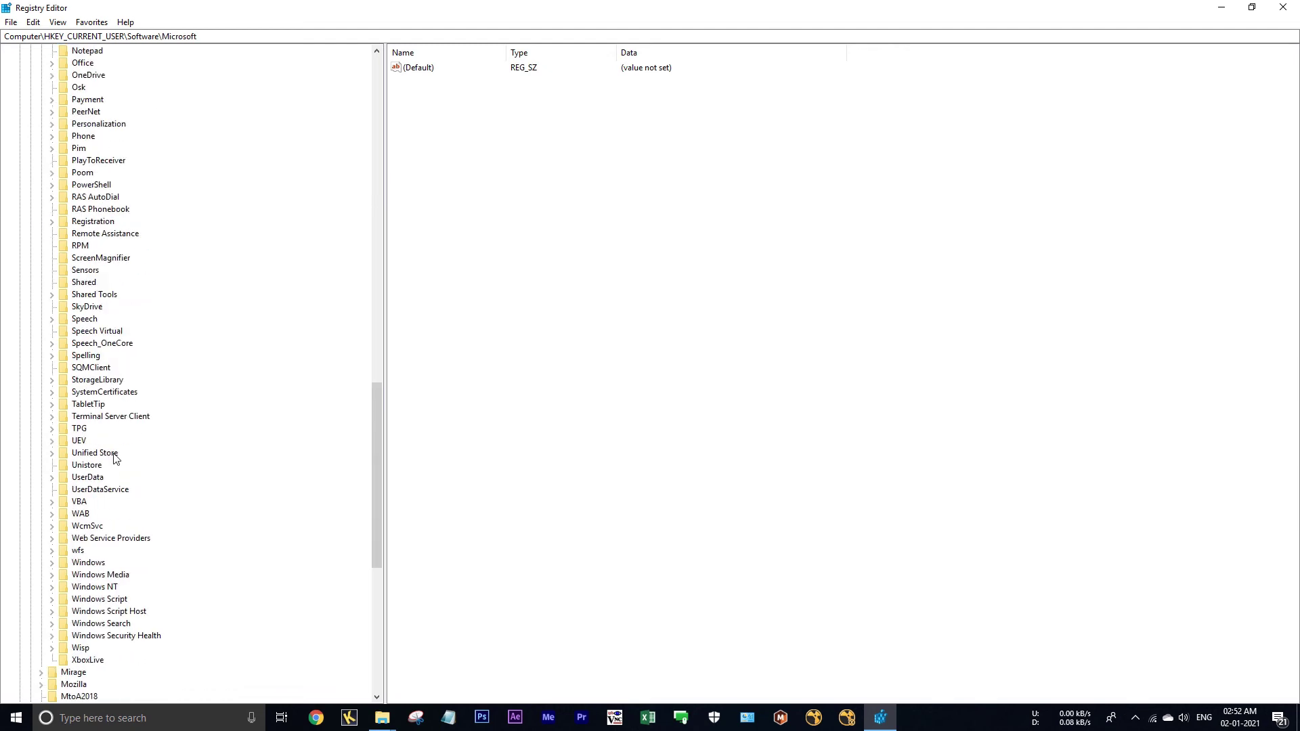
pyautogui.click(89, 344)
pyautogui.click(52, 343)
pyautogui.click(108, 368)
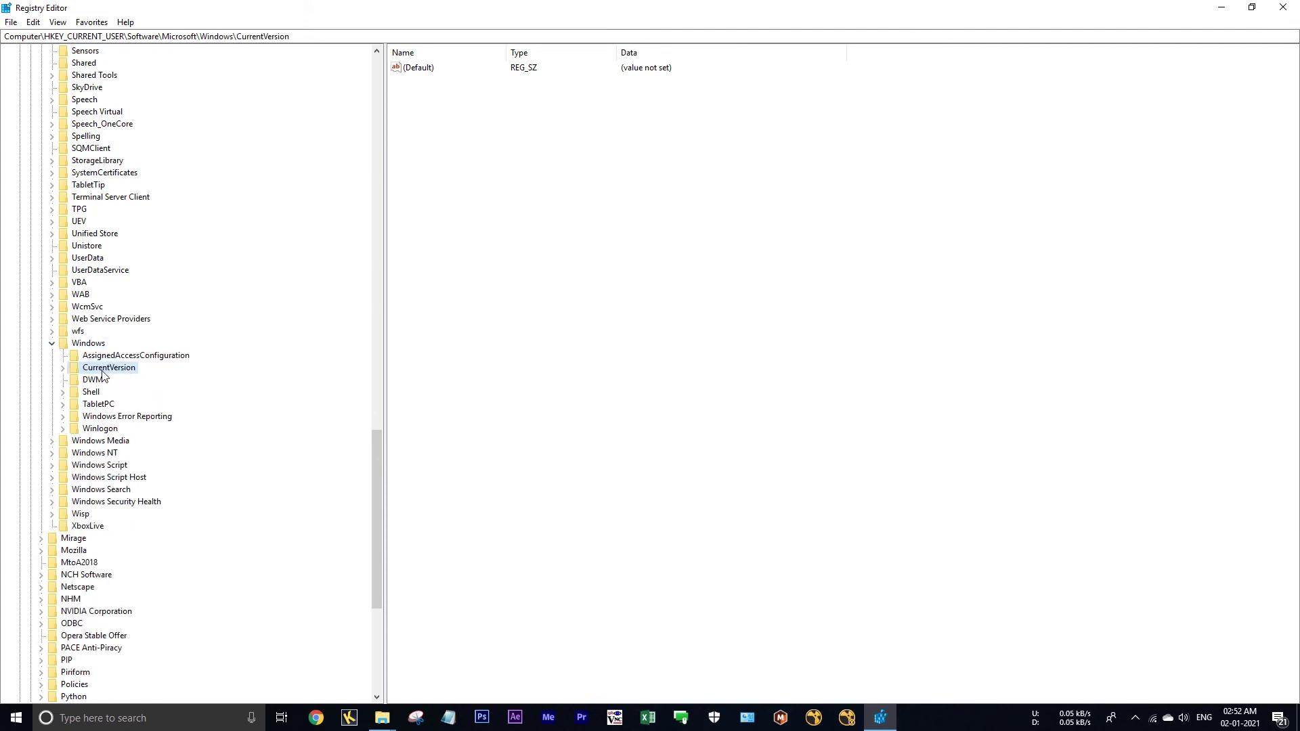
pyautogui.click(61, 371)
pyautogui.scroll(-7, 112, 305)
pyautogui.scroll(5, 112, 285)
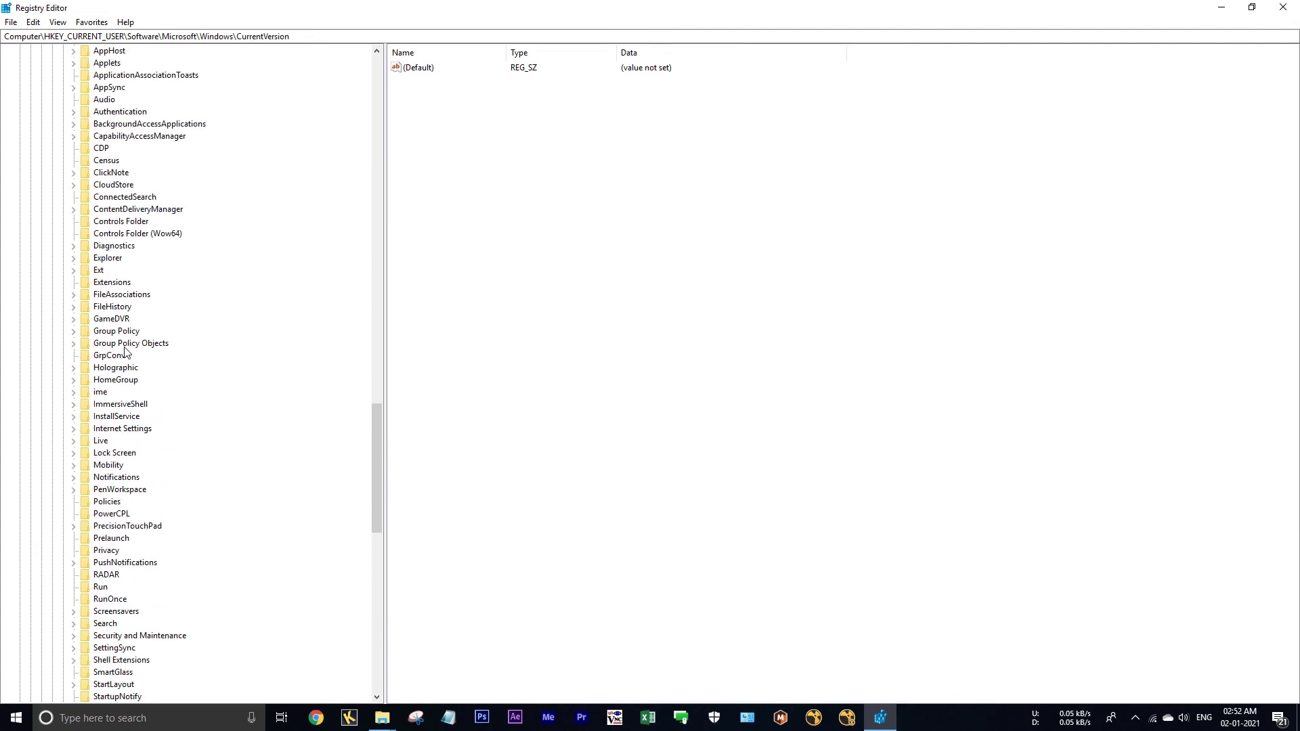
pyautogui.click(108, 258)
pyautogui.click(73, 258)
# - Expand FileExts > .nk and select UserChoice, showing ProgId Applications\Nuke12.2.exe
pyautogui.scroll(-4, 124, 271)
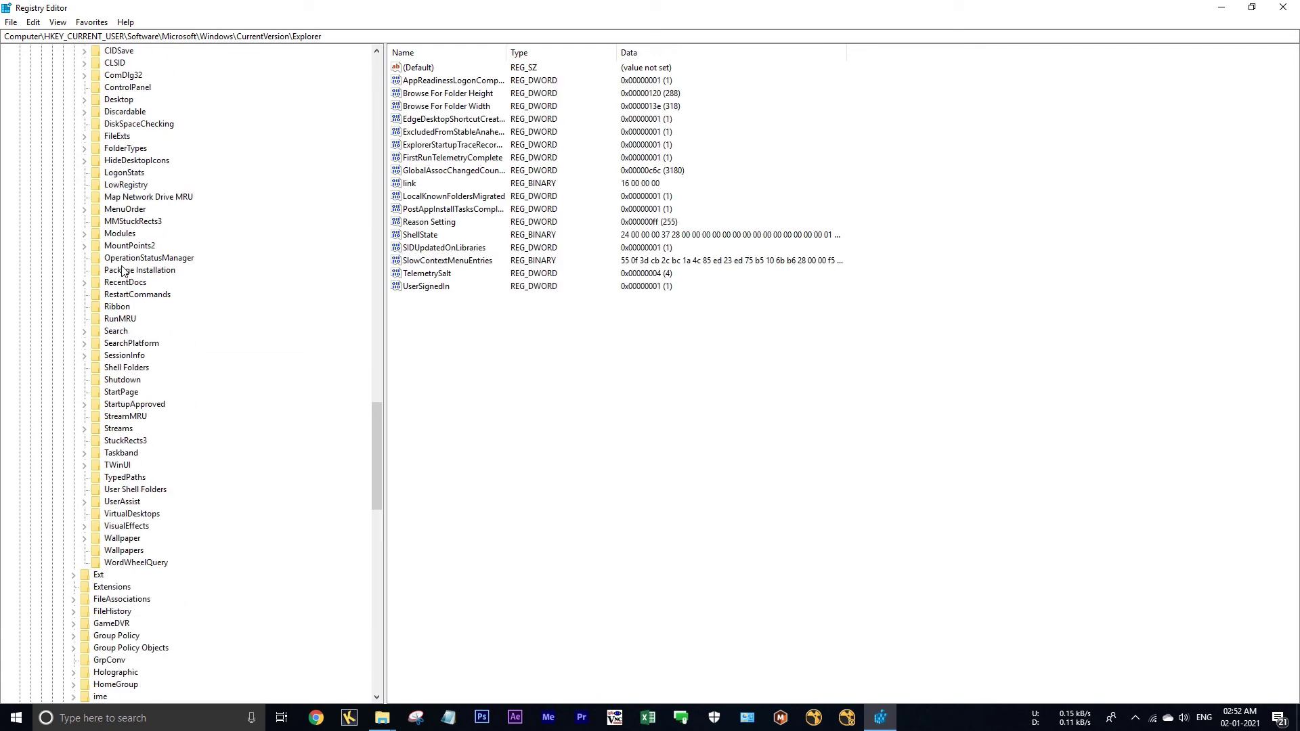
pyautogui.scroll(5, 123, 271)
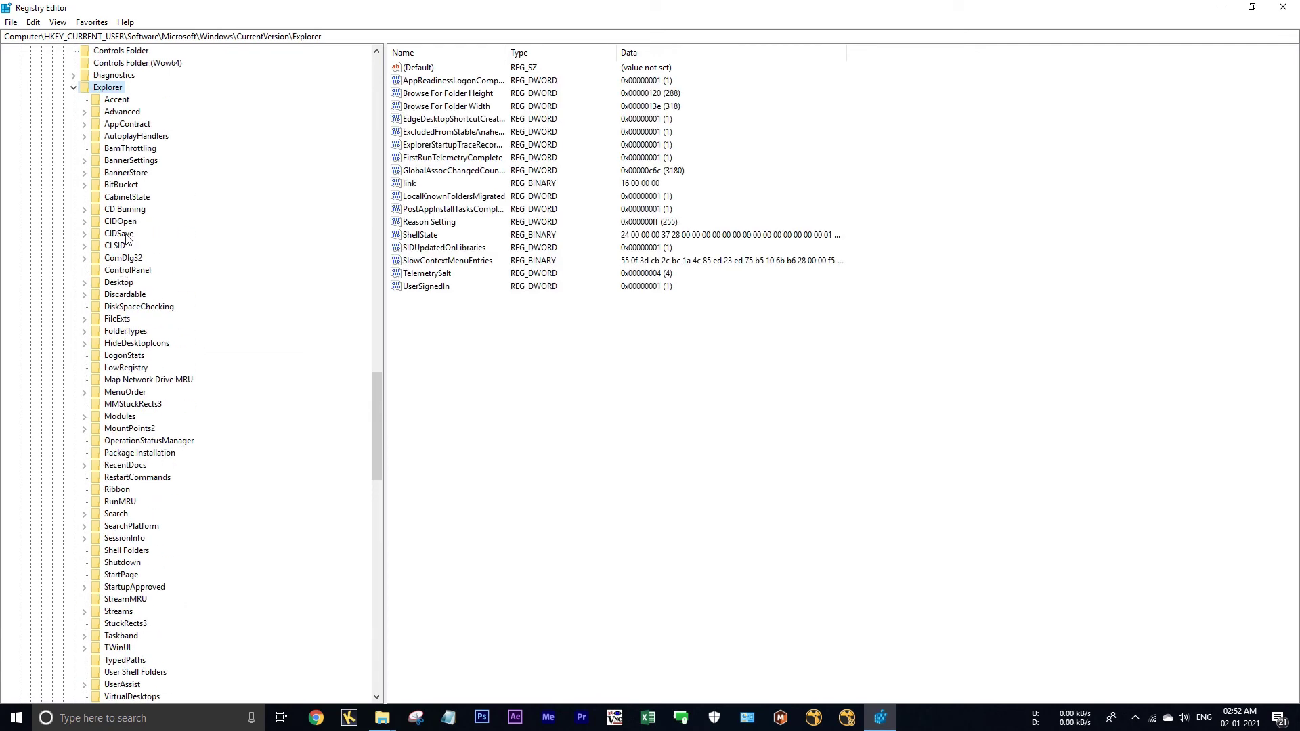
pyautogui.click(117, 318)
pyautogui.click(84, 318)
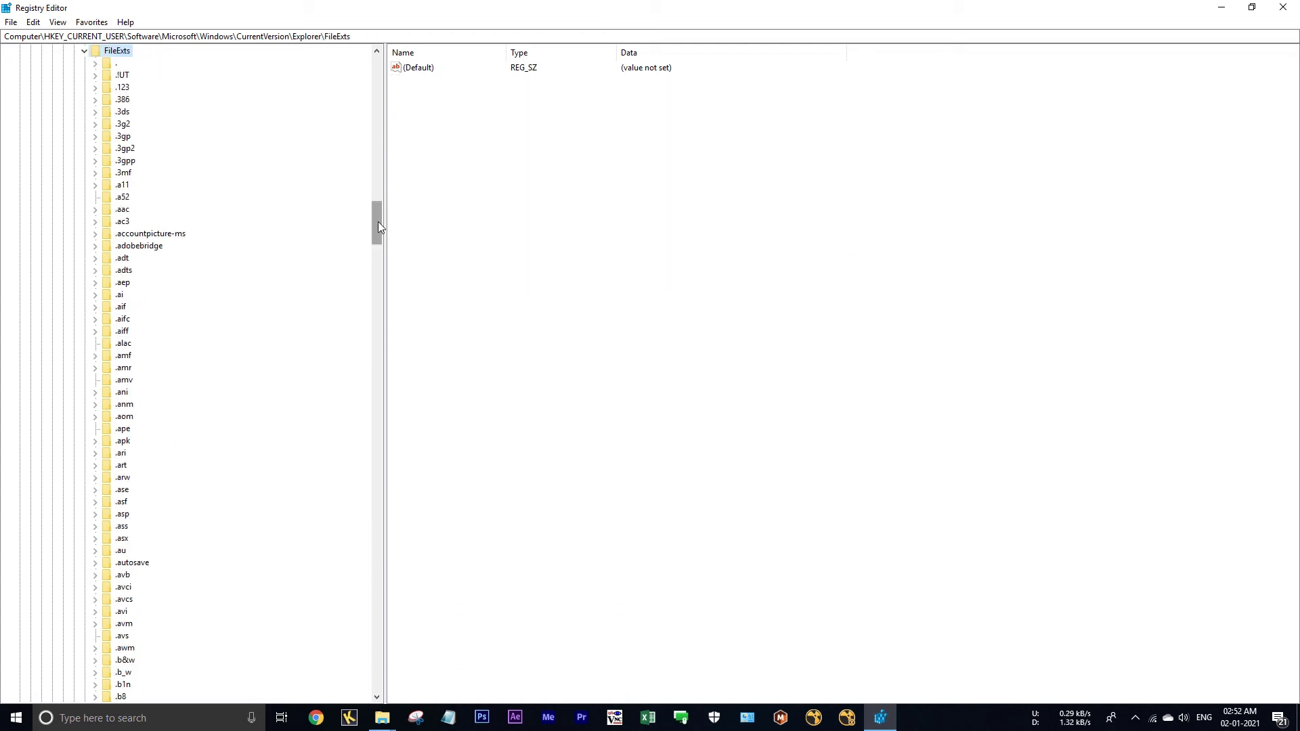
pyautogui.moveTo(378, 221); pyautogui.dragTo(209, 383)
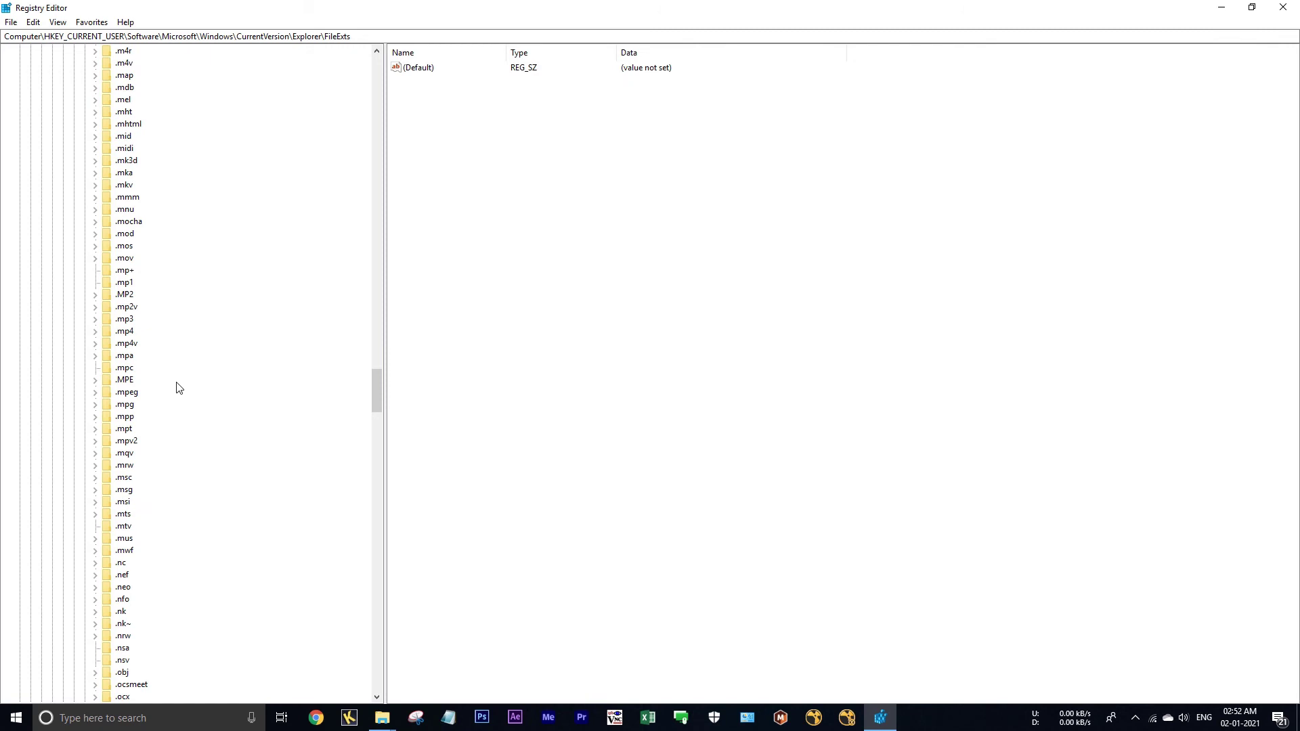
pyautogui.scroll(-4, 167, 383)
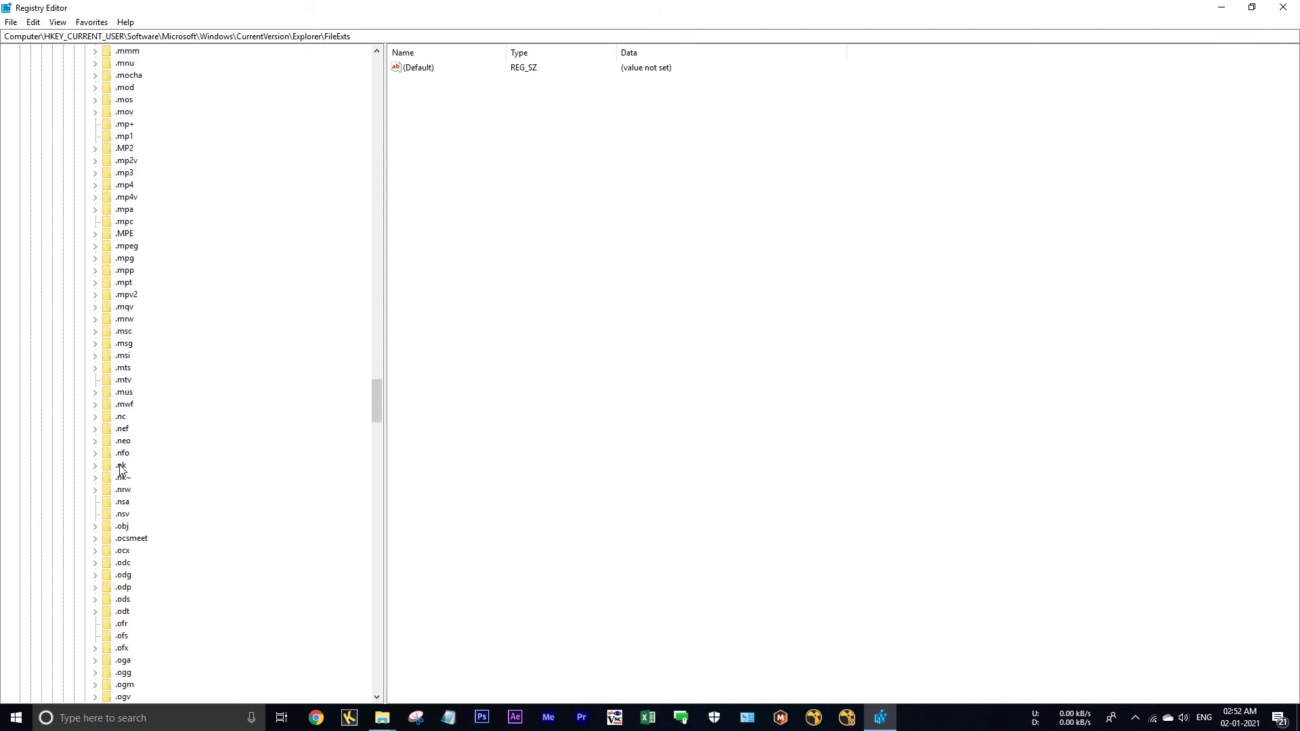
pyautogui.click(120, 467)
pyautogui.click(95, 466)
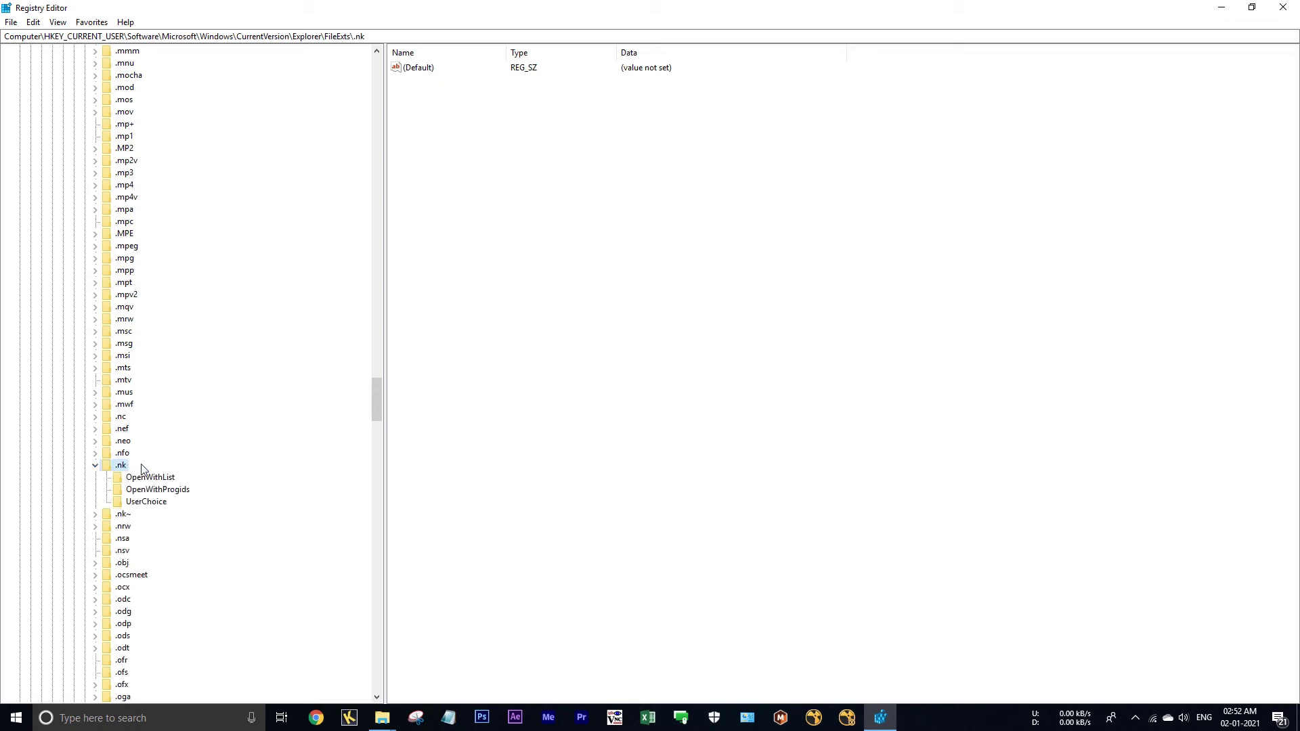
pyautogui.click(145, 503)
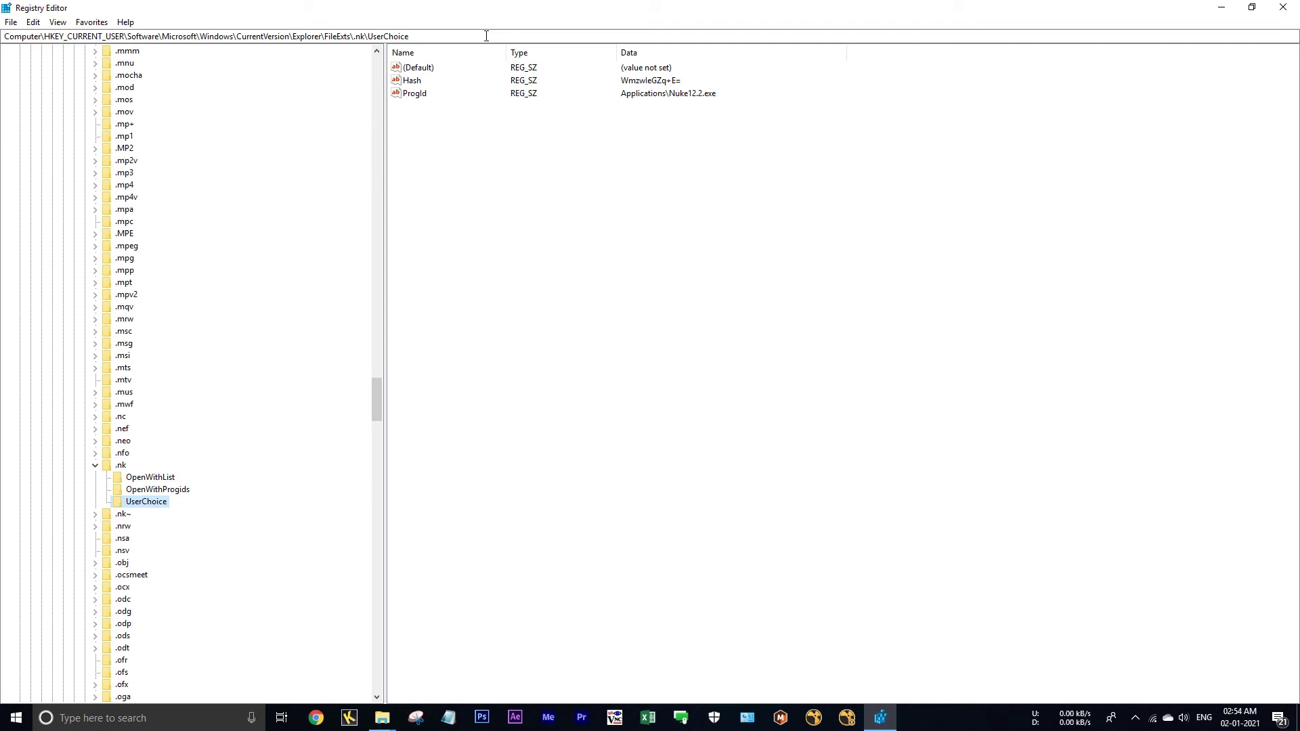
pyautogui.moveTo(486, 36); pyautogui.dragTo(1, 54)
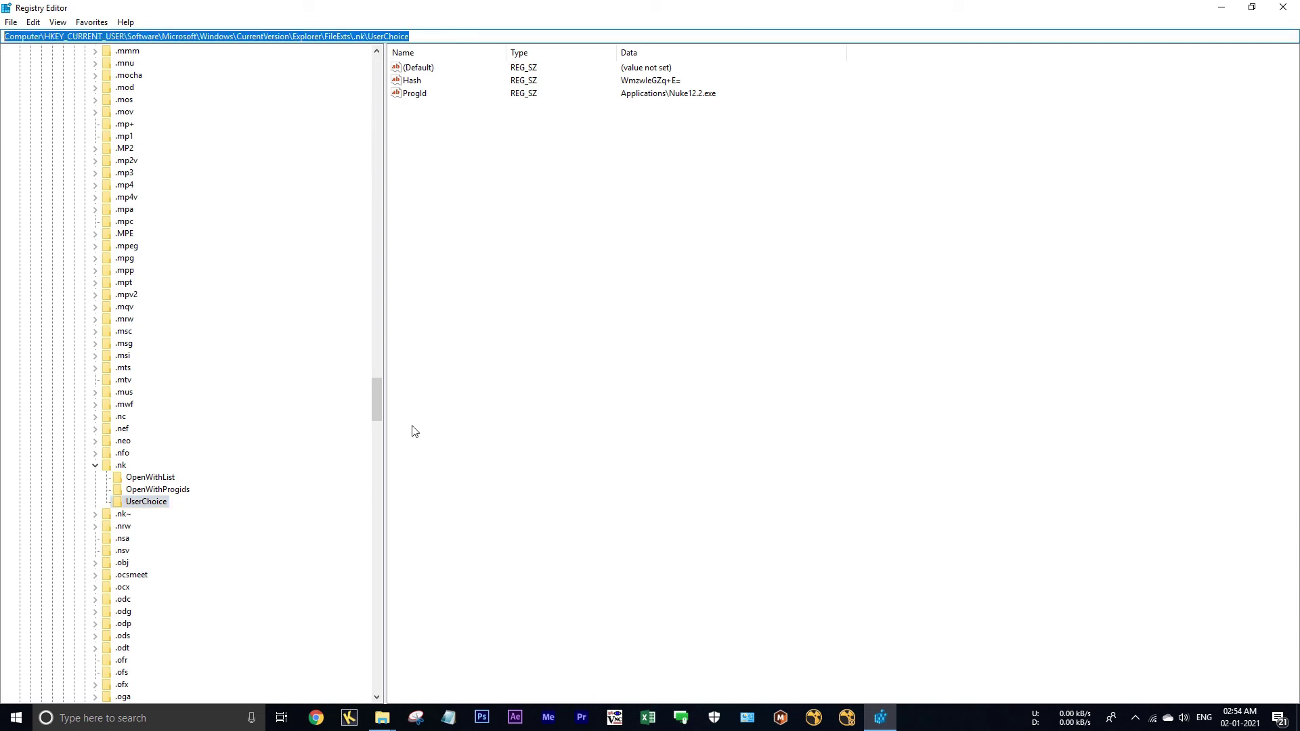
# - Check the UserChoice ProgId, then delete the UserChoice key and confirm
pyautogui.click(150, 465)
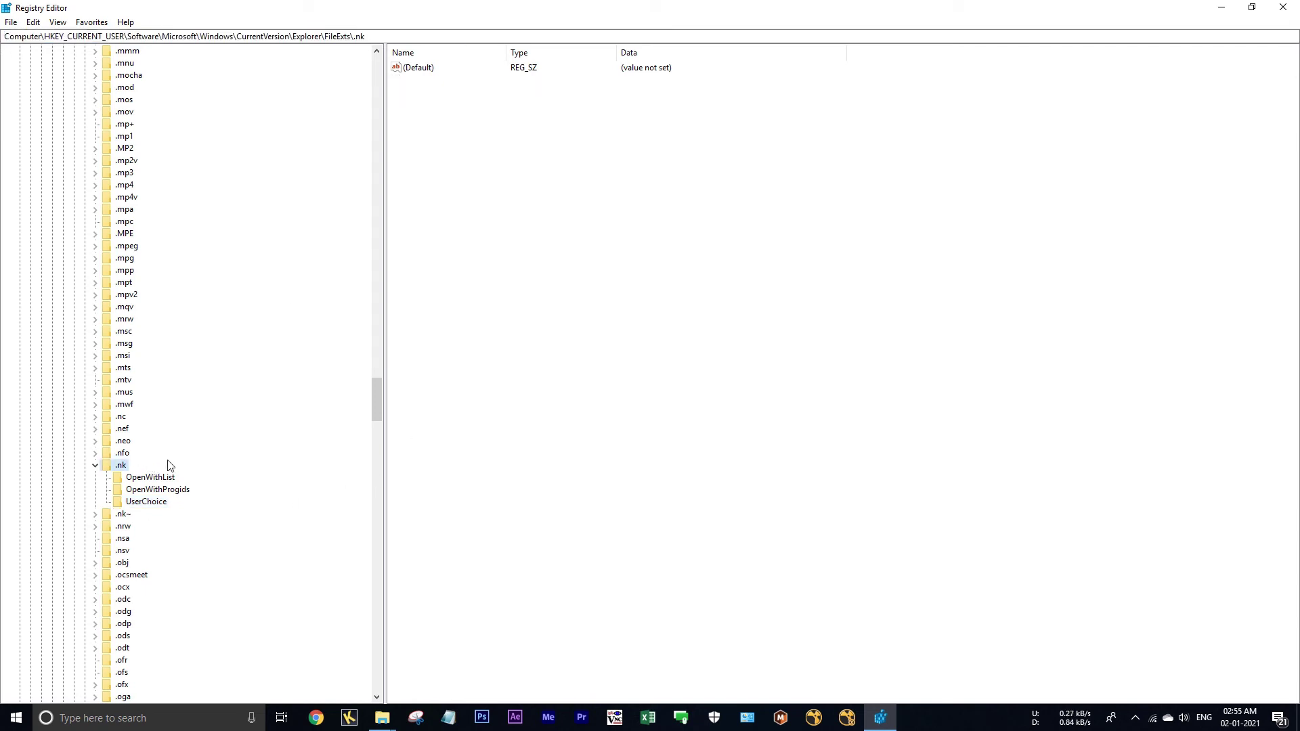
pyautogui.click(149, 503)
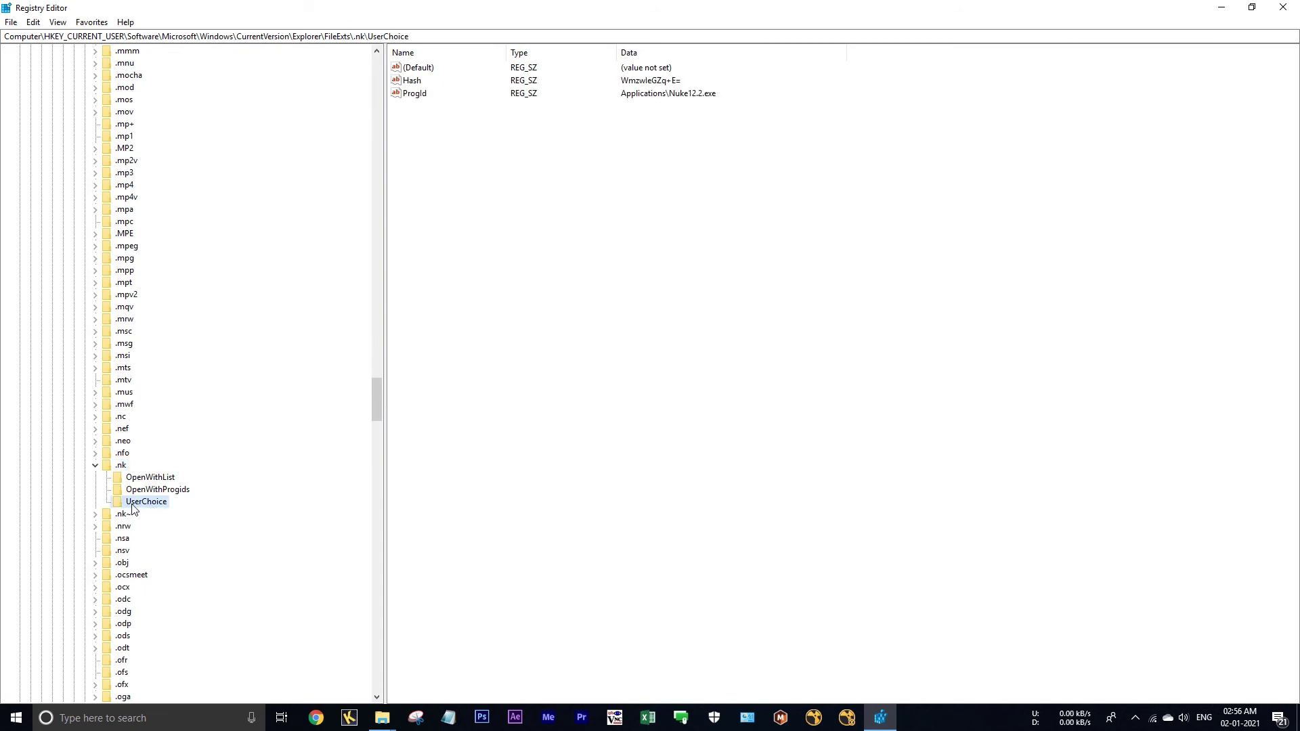
pyautogui.doubleClick(414, 93)
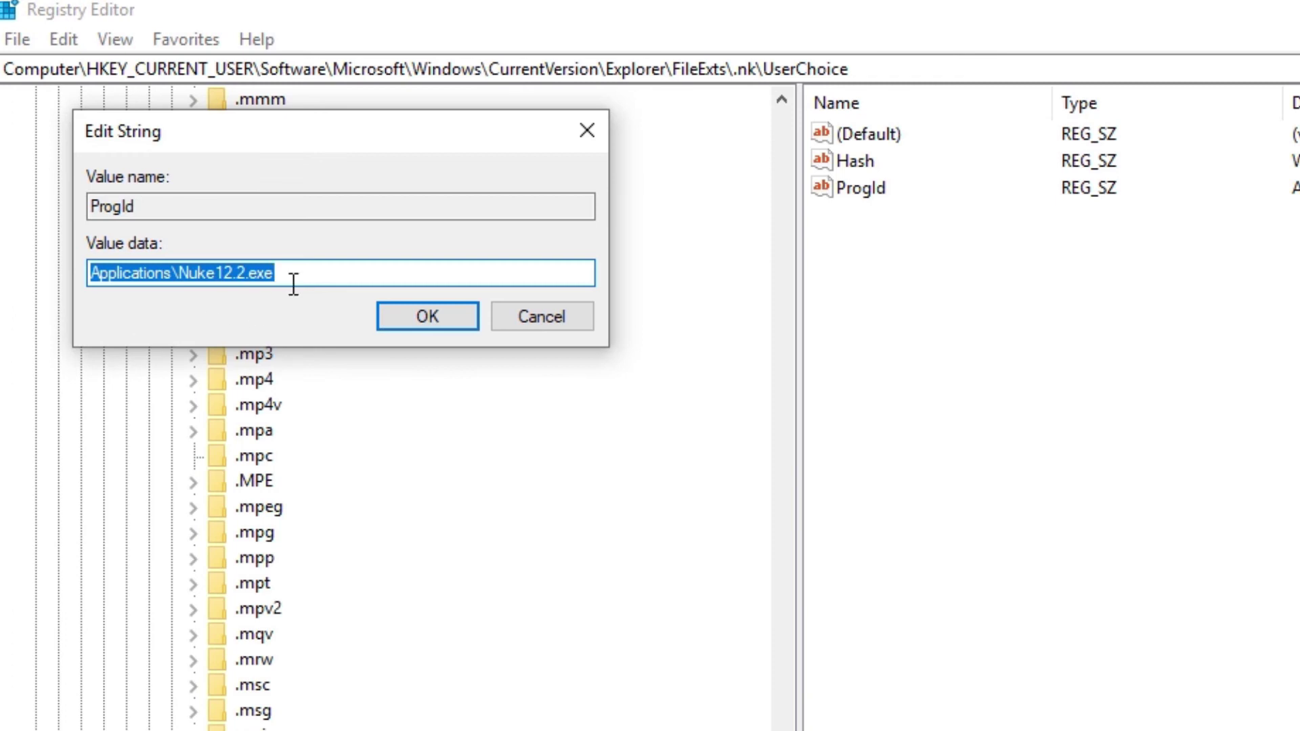
pyautogui.click(423, 308)
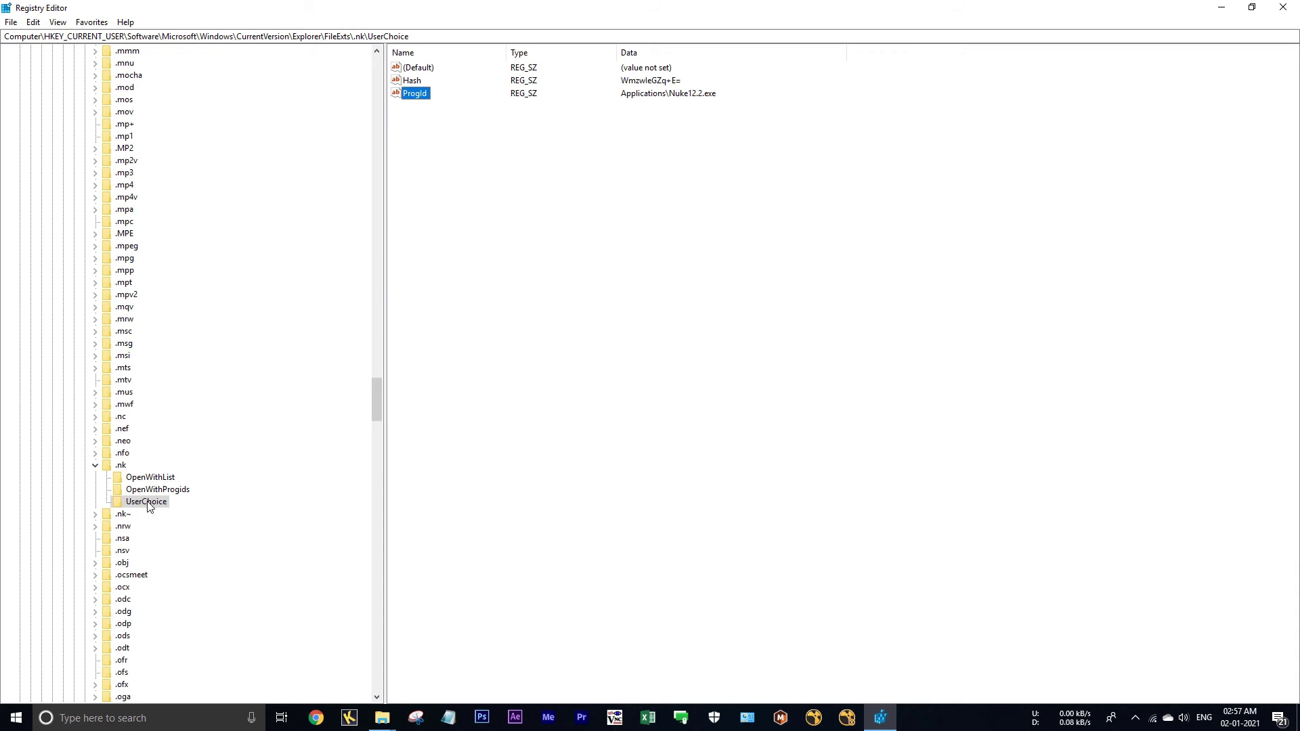
pyautogui.click(149, 507)
pyautogui.press('Delete')
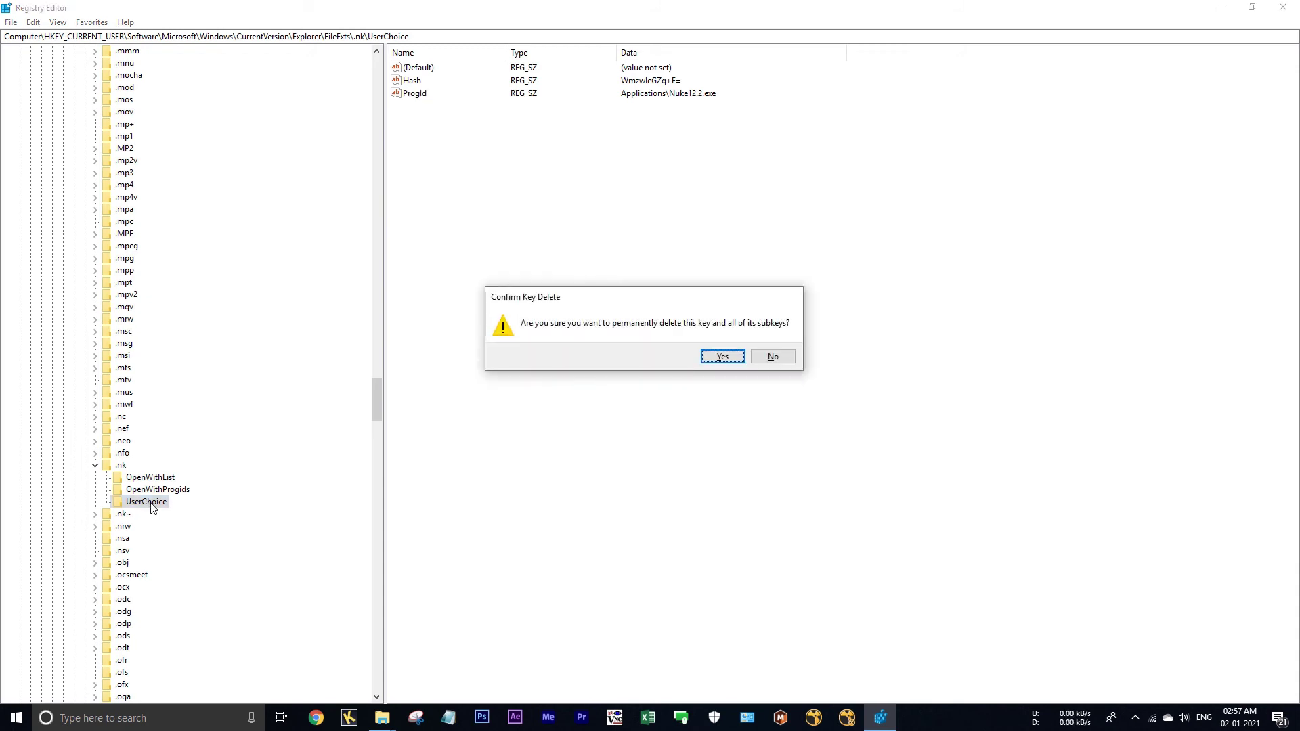
pyautogui.click(717, 359)
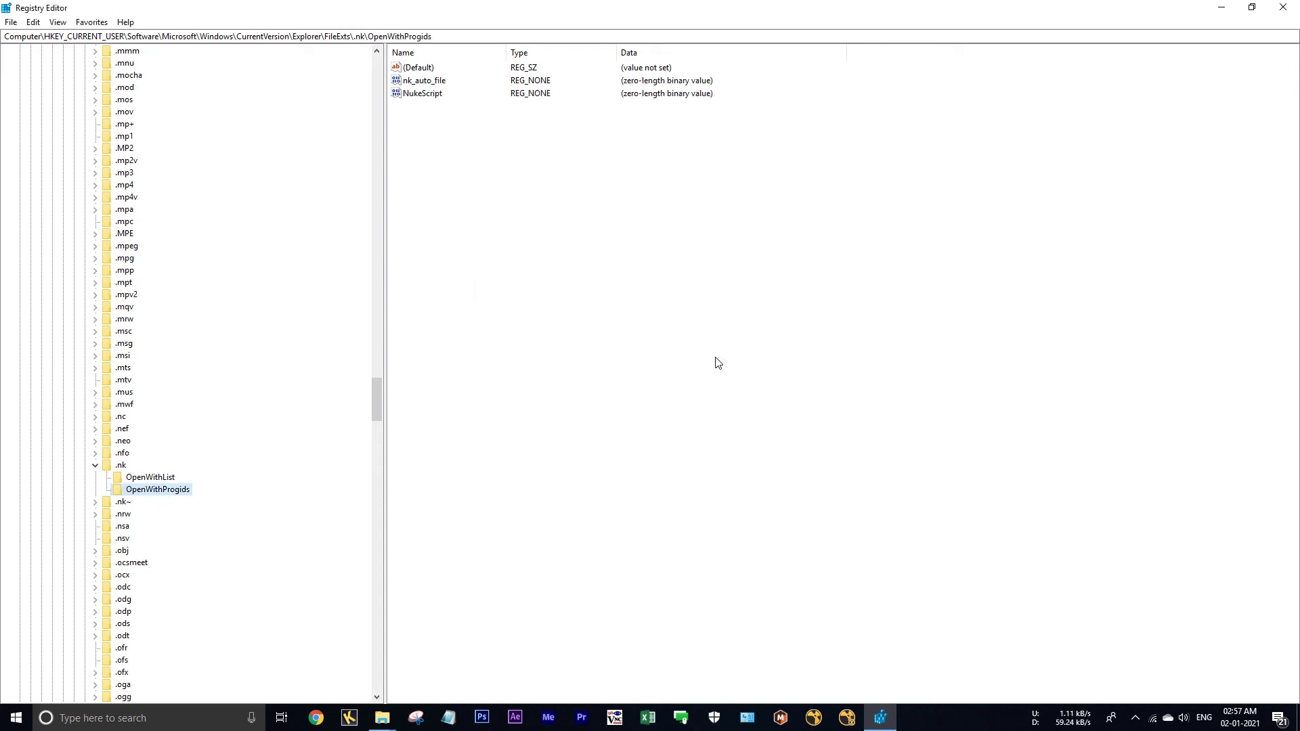
# - Re-expand .nk under FileExts to verify UserChoice is gone, then collapse HKEY_CURRENT_USER
pyautogui.click(94, 465)
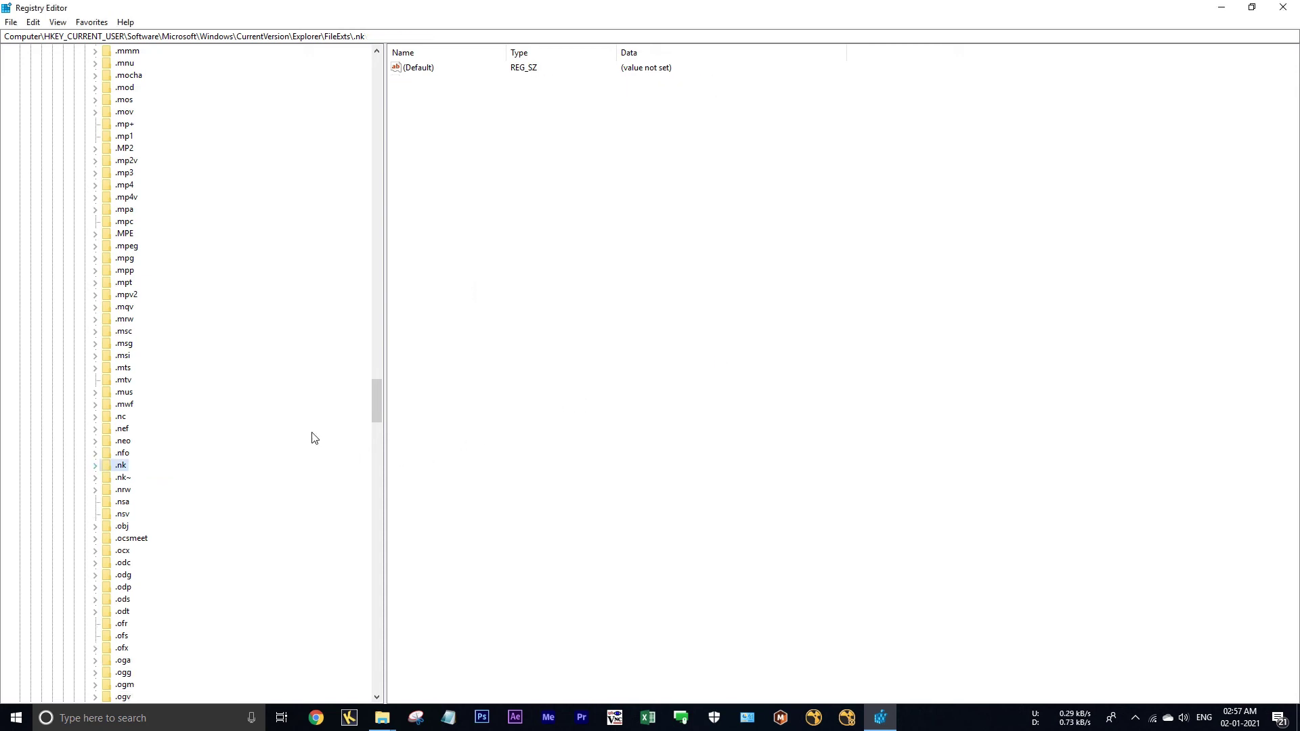
pyautogui.click(95, 465)
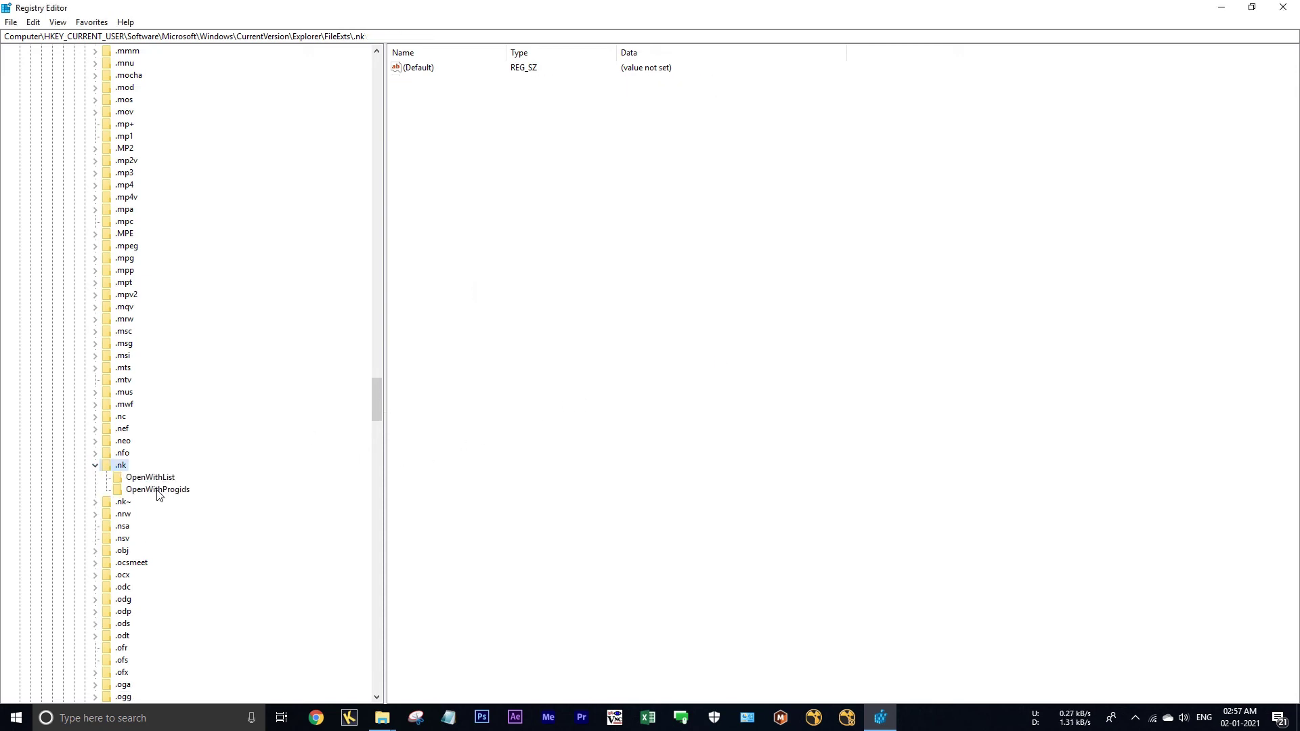
pyautogui.moveTo(366, 35); pyautogui.dragTo(2, 30)
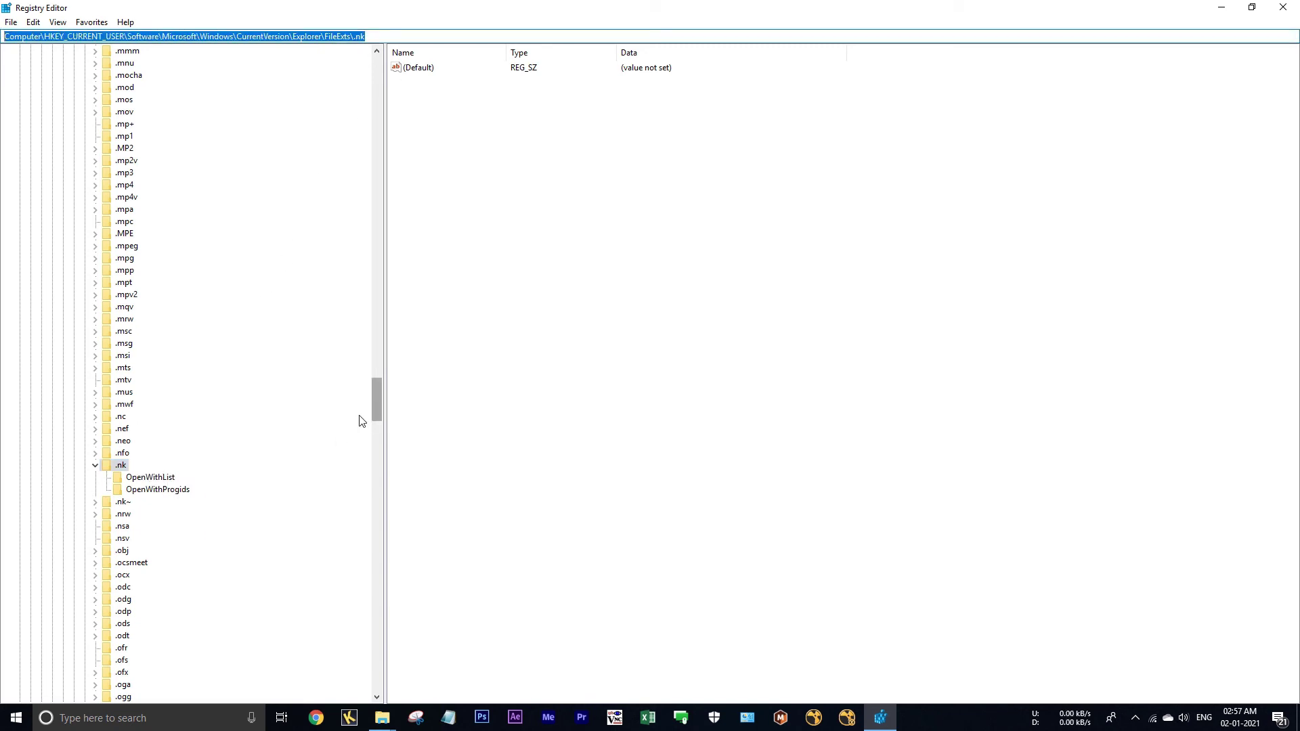
pyautogui.moveTo(379, 400); pyautogui.dragTo(417, 68)
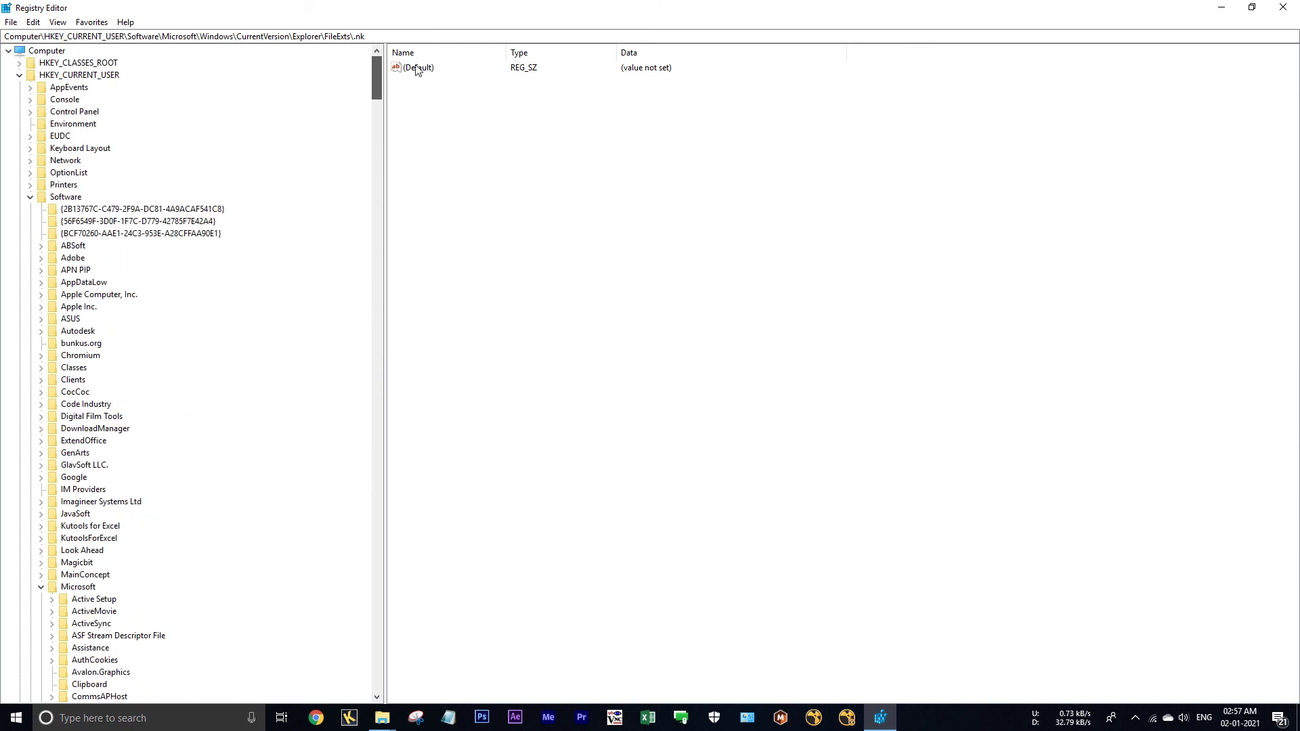
pyautogui.click(19, 76)
# - Verify .nk under HKEY_CLASSES_ROOT still defaults to NukeScript and scroll to the NukeScript key
pyautogui.click(19, 64)
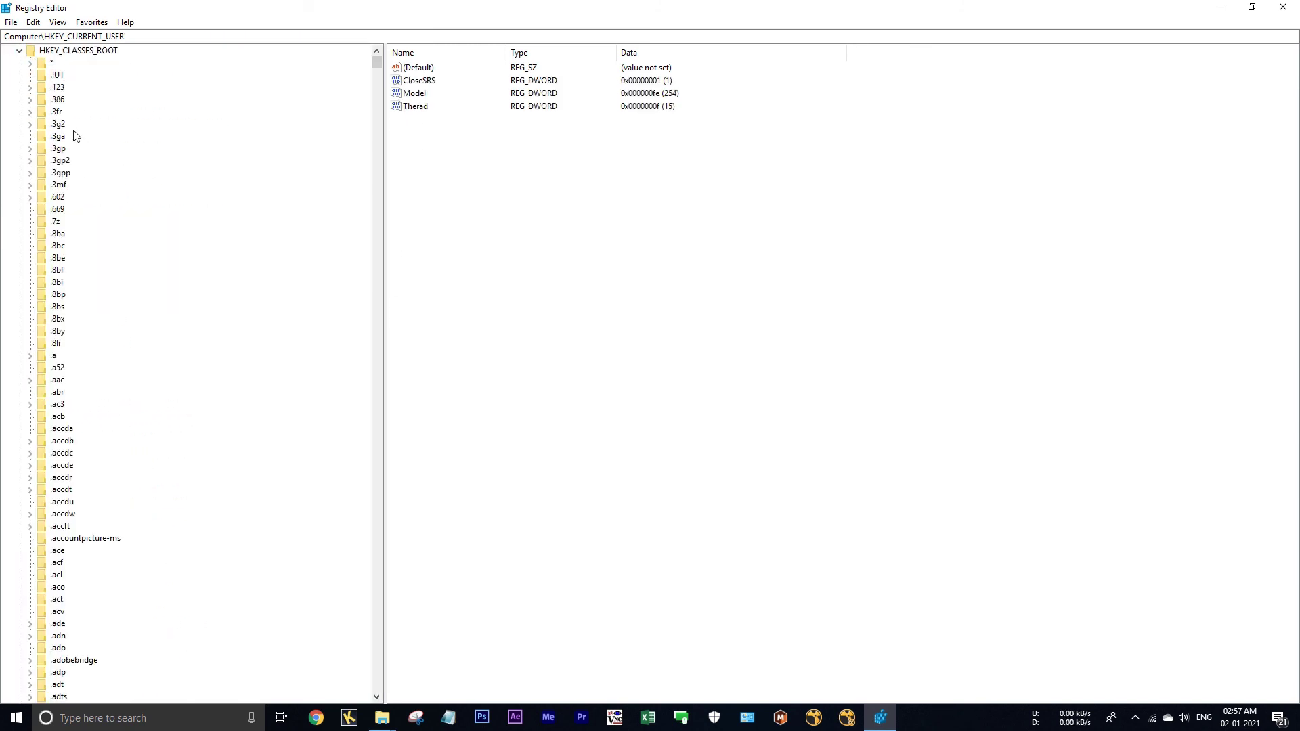
pyautogui.click(59, 148)
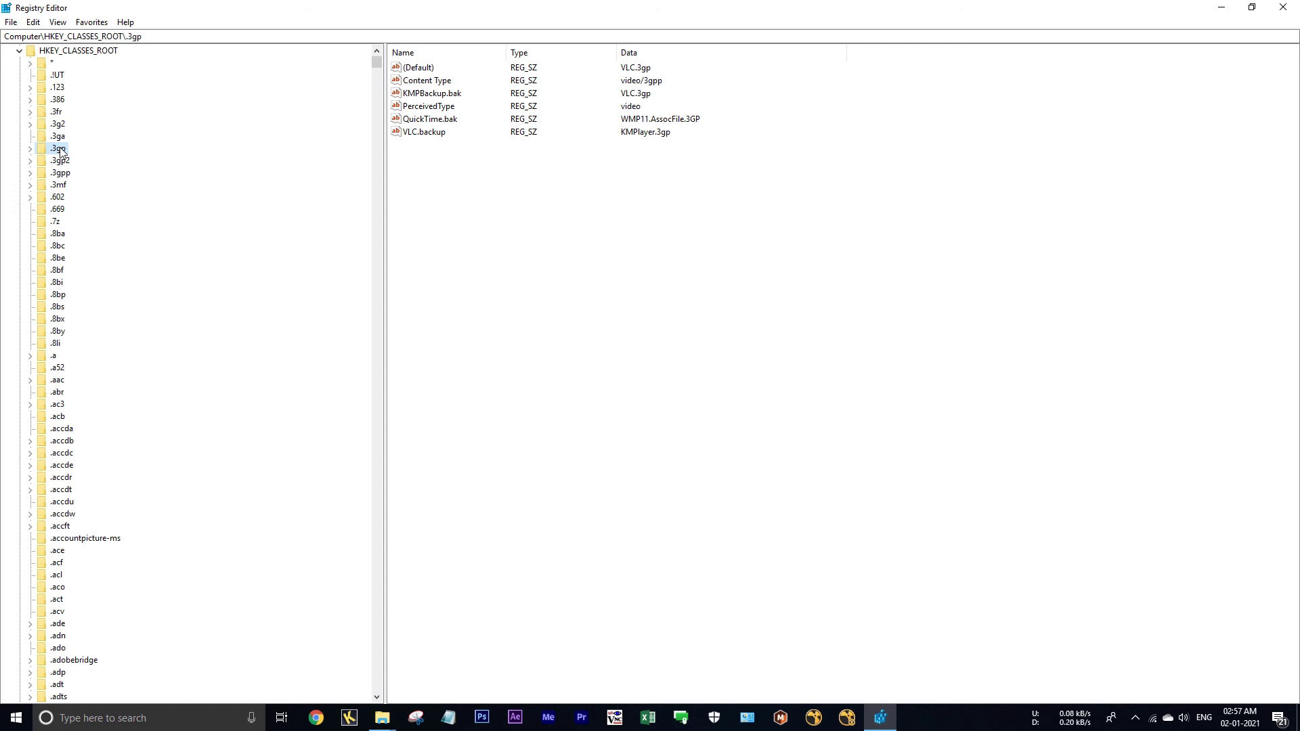
pyautogui.click(56, 138)
pyautogui.scroll(-20, 49, 410)
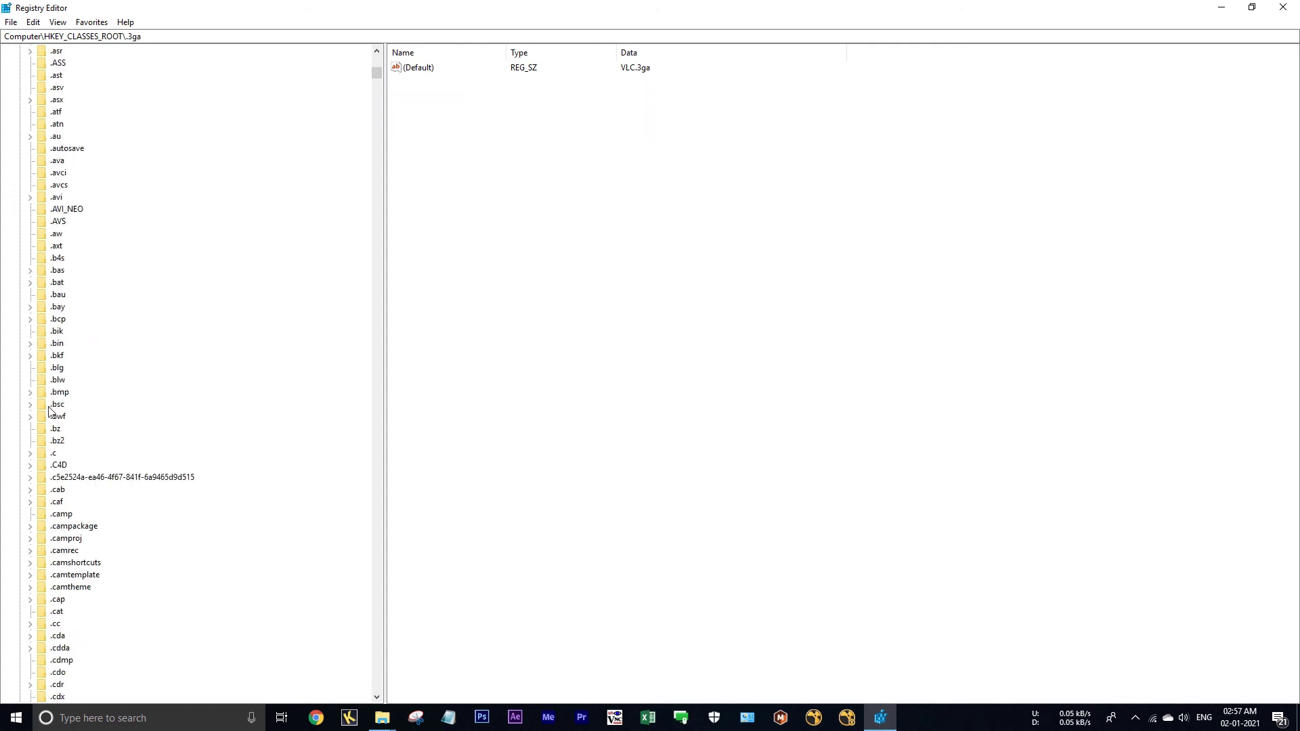
pyautogui.moveTo(377, 72); pyautogui.dragTo(375, 115)
pyautogui.click(59, 477)
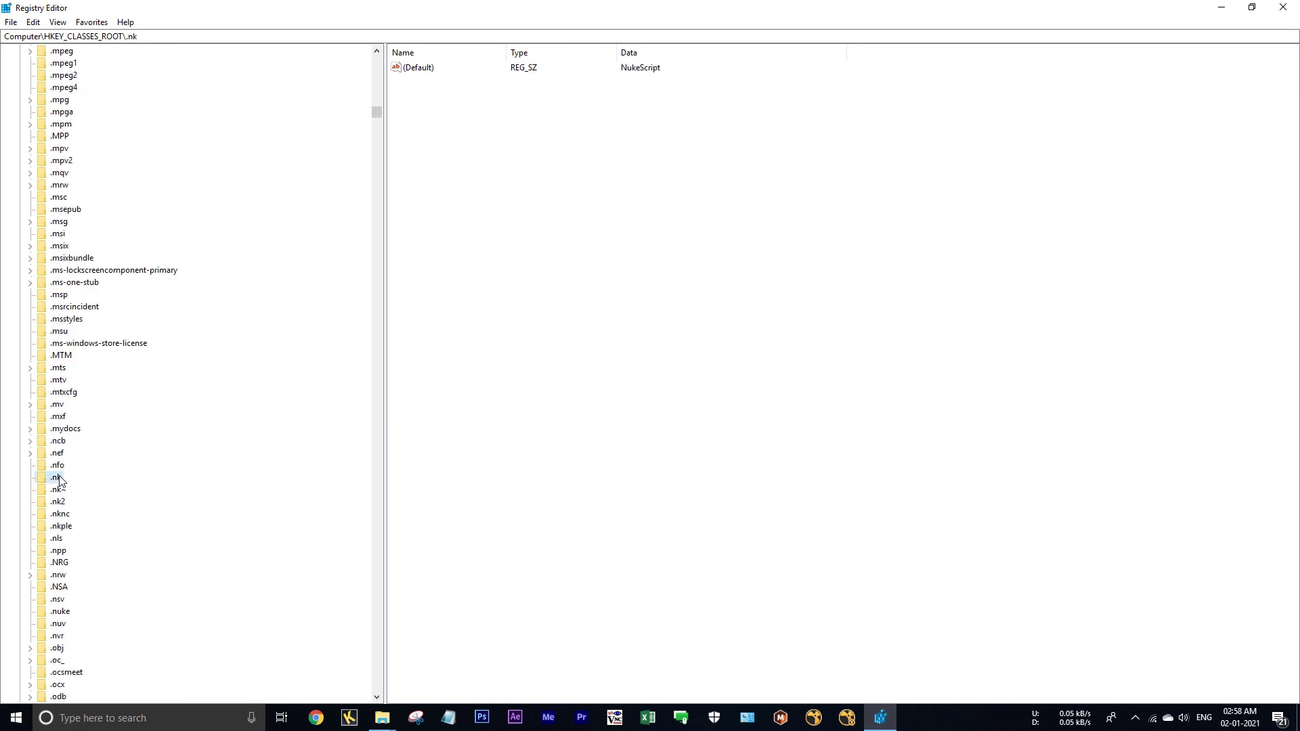
pyautogui.doubleClick(429, 70)
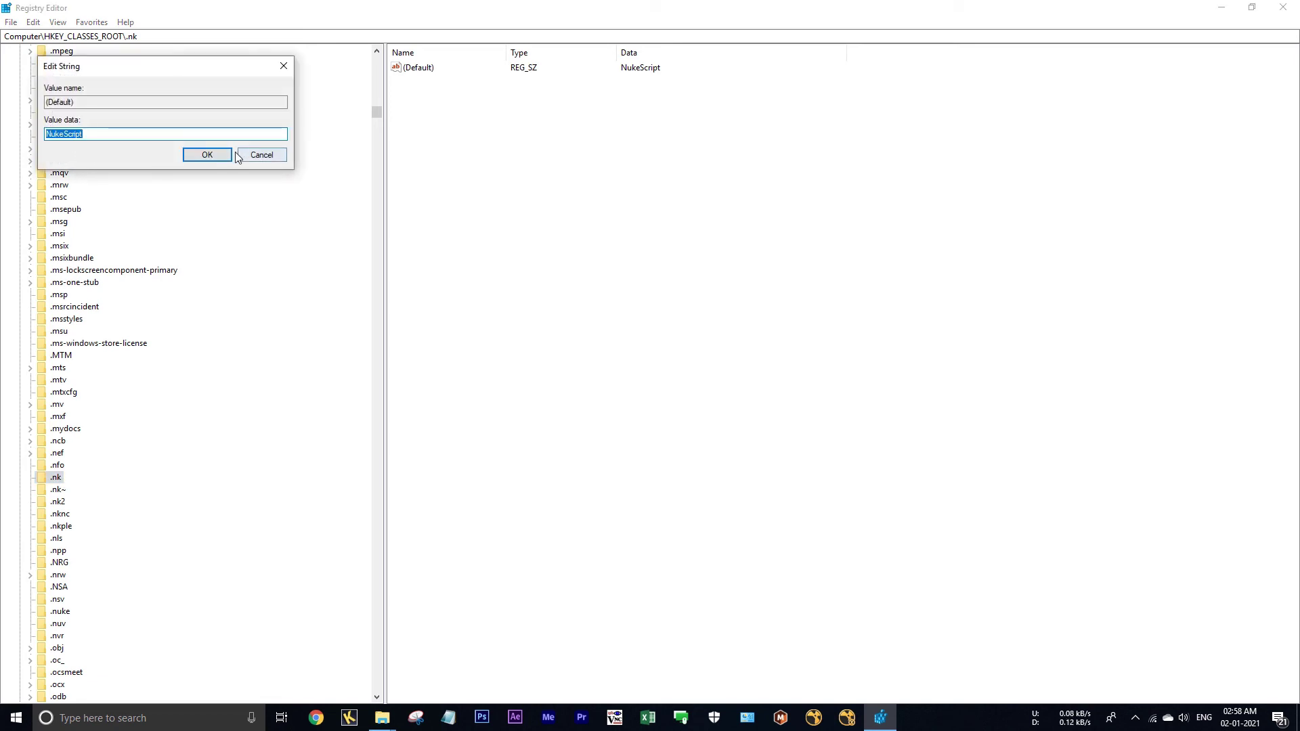
pyautogui.click(210, 155)
pyautogui.moveTo(377, 113); pyautogui.dragTo(400, 438)
# - Inspect the NukeScript open command's default, highlighting the --nukex flag, and close it unchanged
pyautogui.click(66, 152)
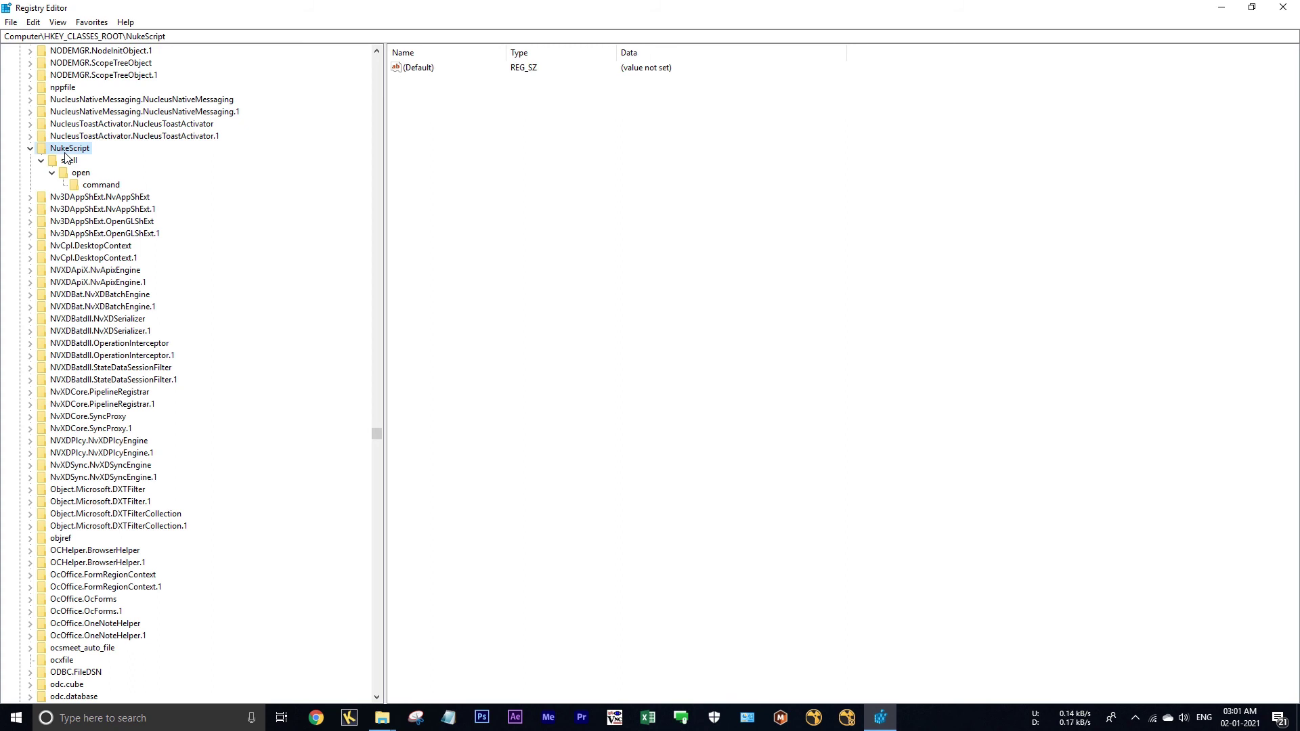
pyautogui.click(82, 184)
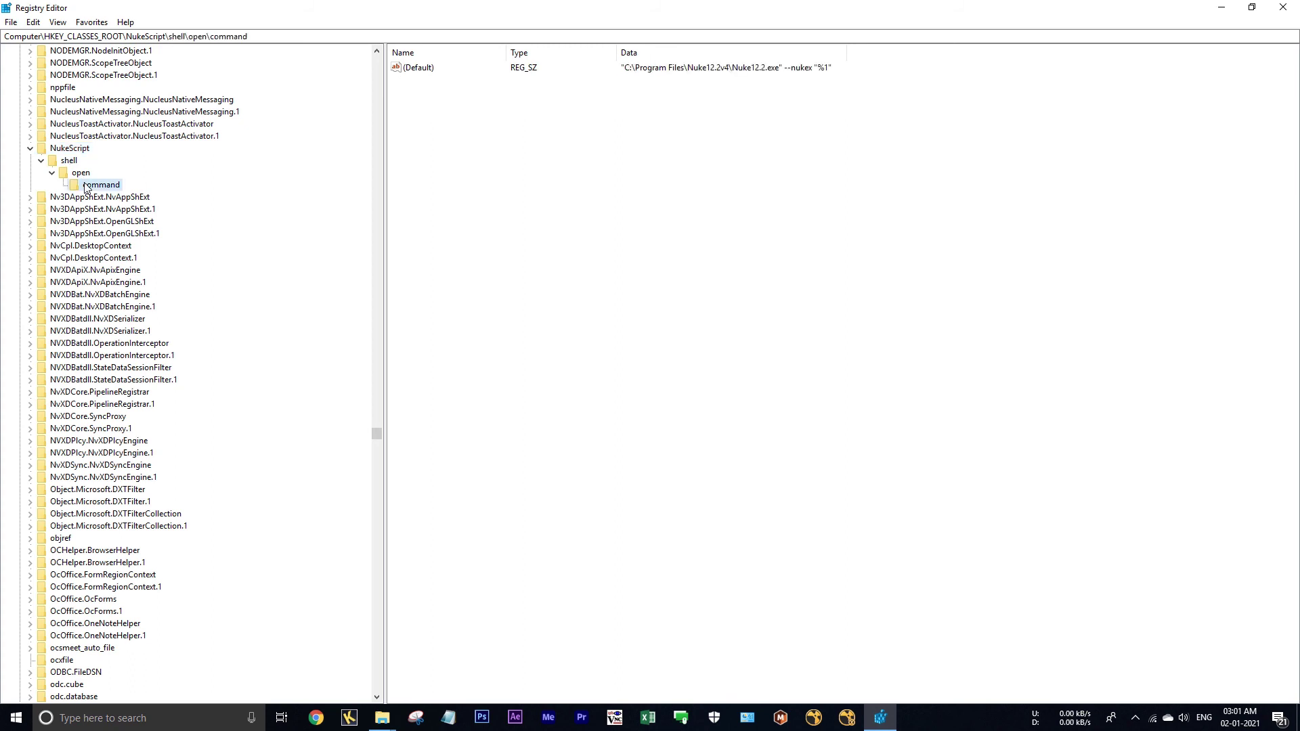
pyautogui.doubleClick(421, 72)
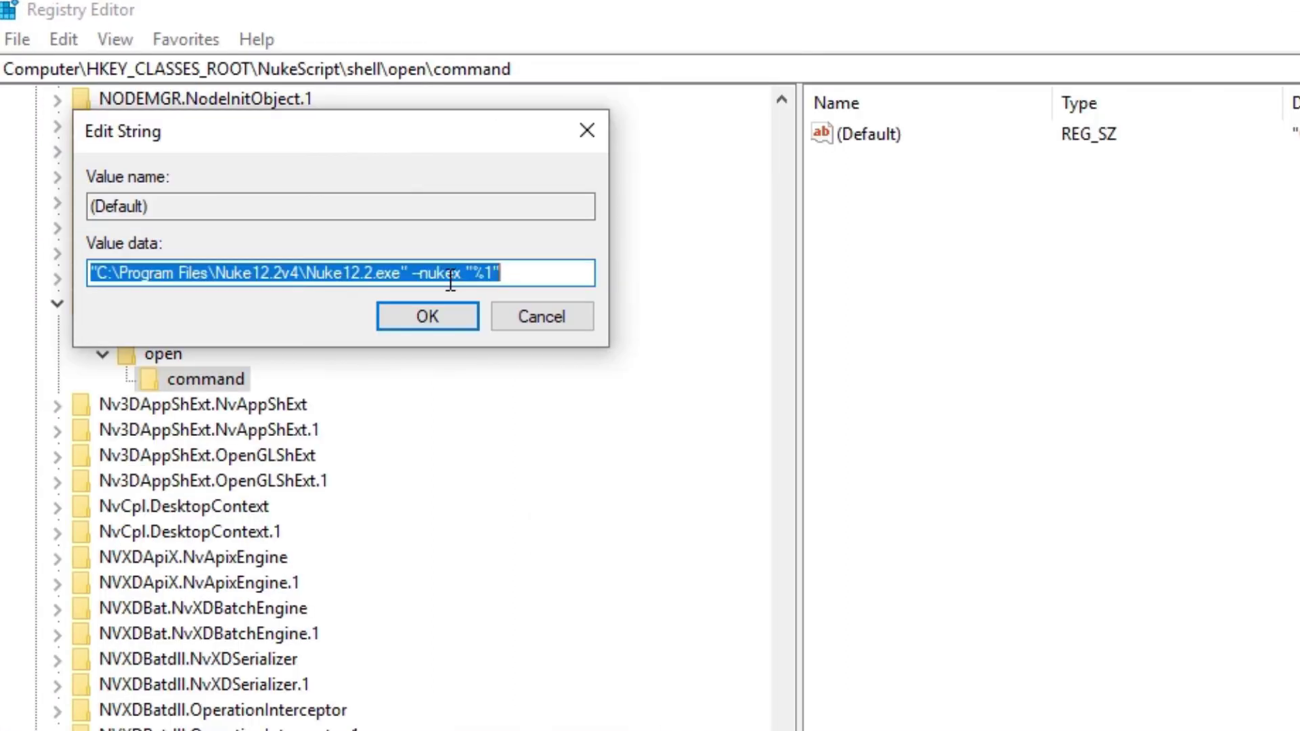
pyautogui.click(222, 135)
pyautogui.moveTo(461, 278); pyautogui.dragTo(415, 276)
pyautogui.click(460, 274)
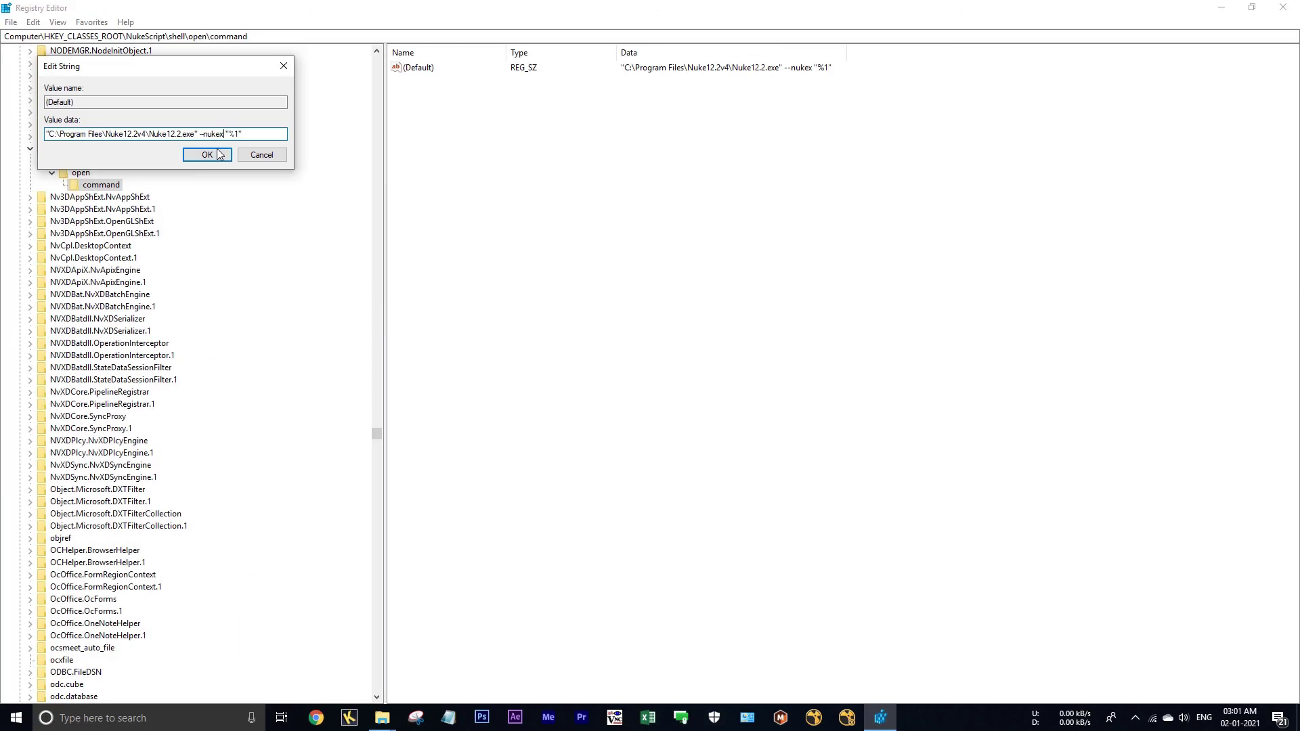
pyautogui.click(427, 317)
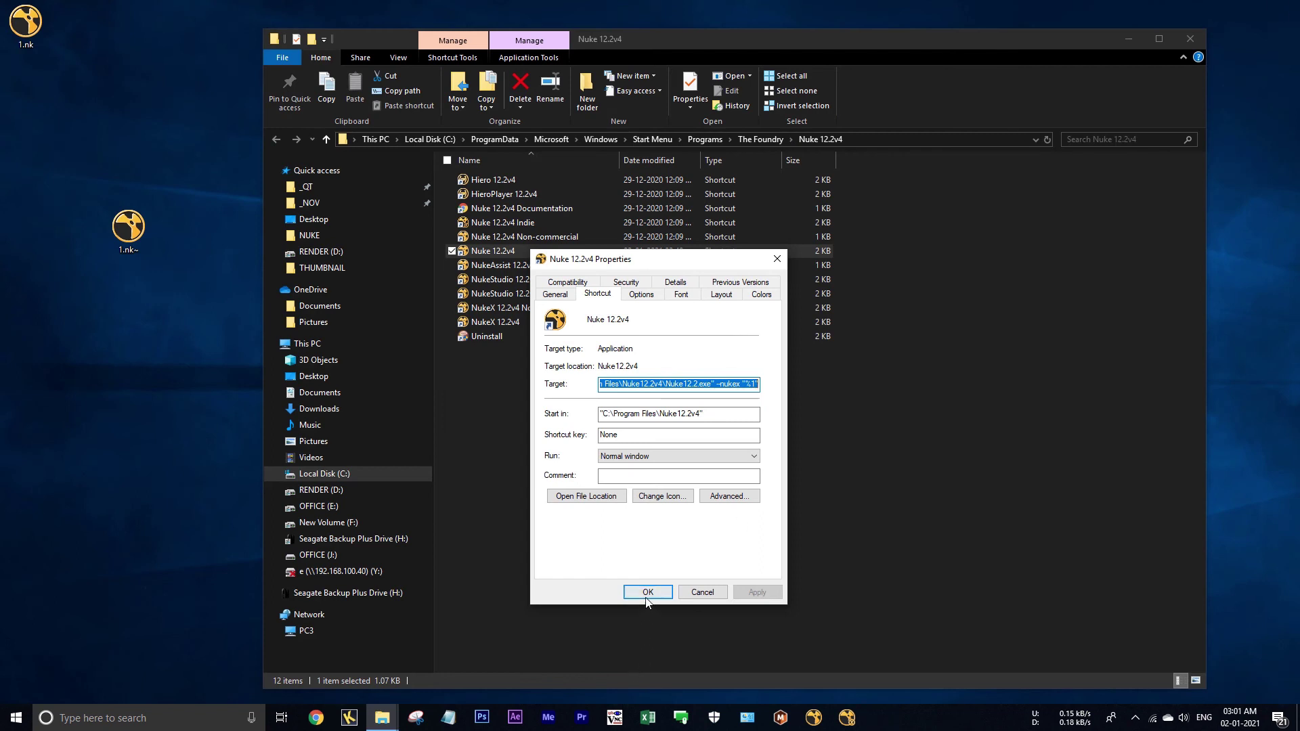
# - Close the shortcut Properties and Explorer, then open 1.nk from the desktop
pyautogui.click(646, 592)
pyautogui.click(1190, 38)
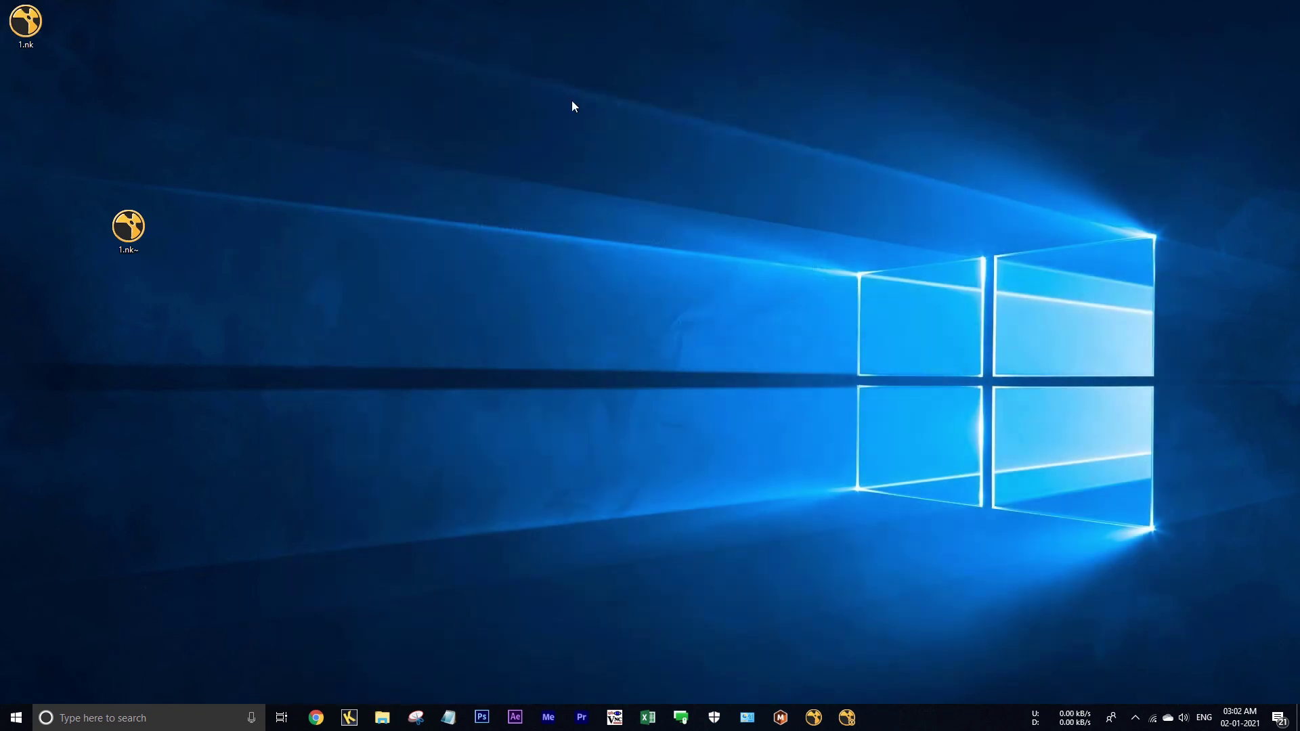
pyautogui.moveTo(26, 22); pyautogui.dragTo(270, 296)
pyautogui.doubleClick(269, 297)
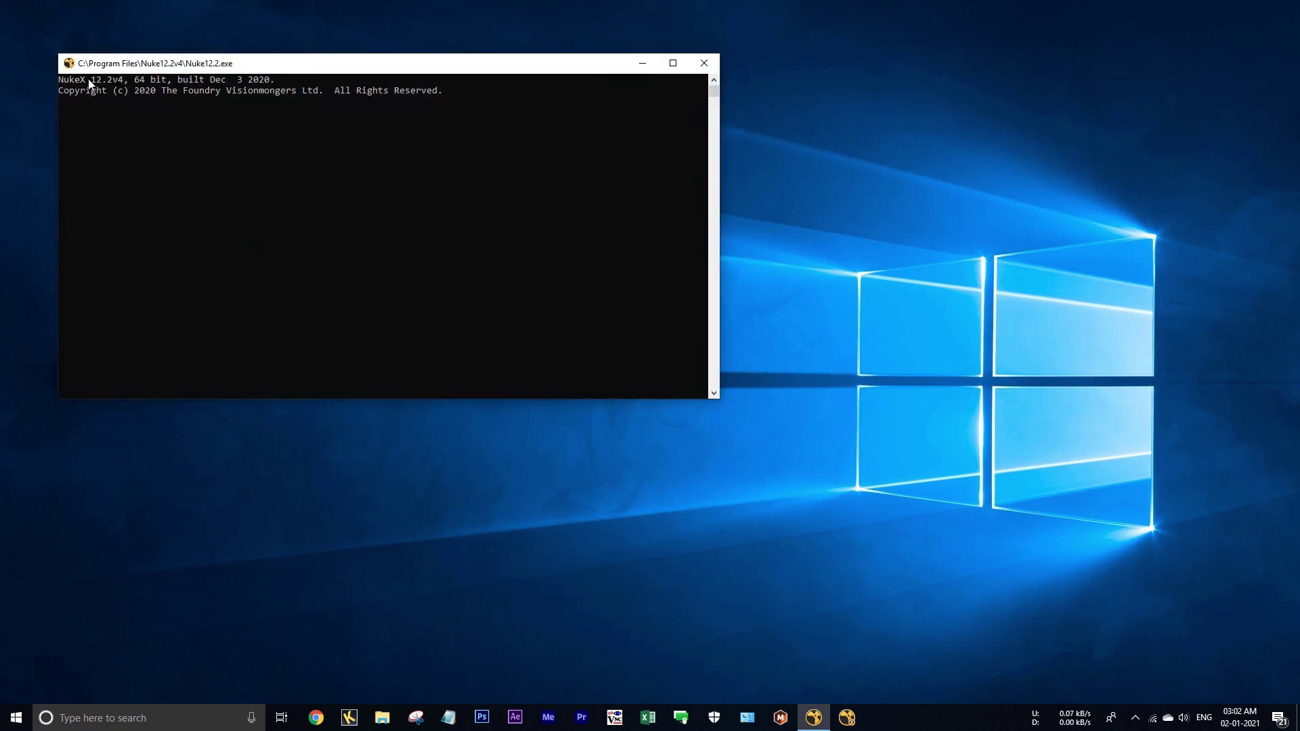
# - Confirm via Help > About that NukeX 12.2v4 is running, then close NukeX
pyautogui.moveTo(88, 82); pyautogui.dragTo(65, 83)
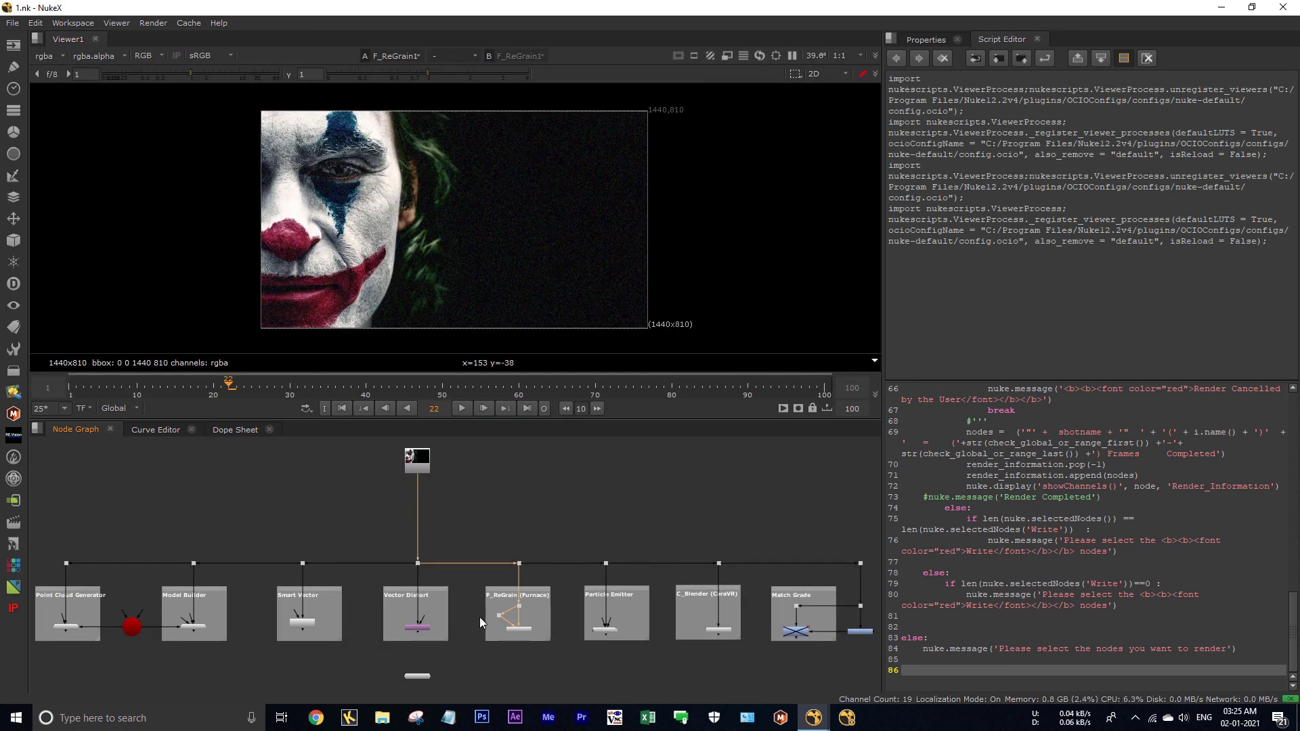
pyautogui.click(218, 23)
pyautogui.click(250, 153)
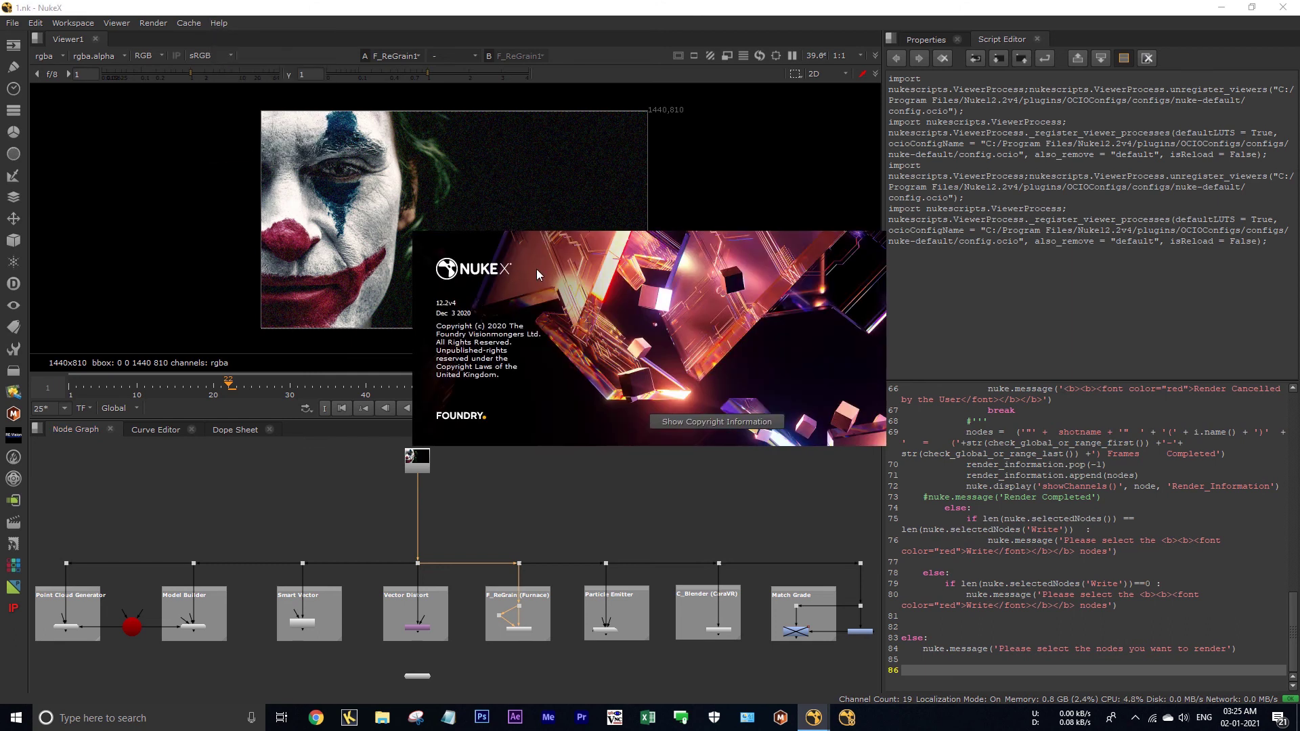
pyautogui.click(563, 463)
pyautogui.click(1283, 6)
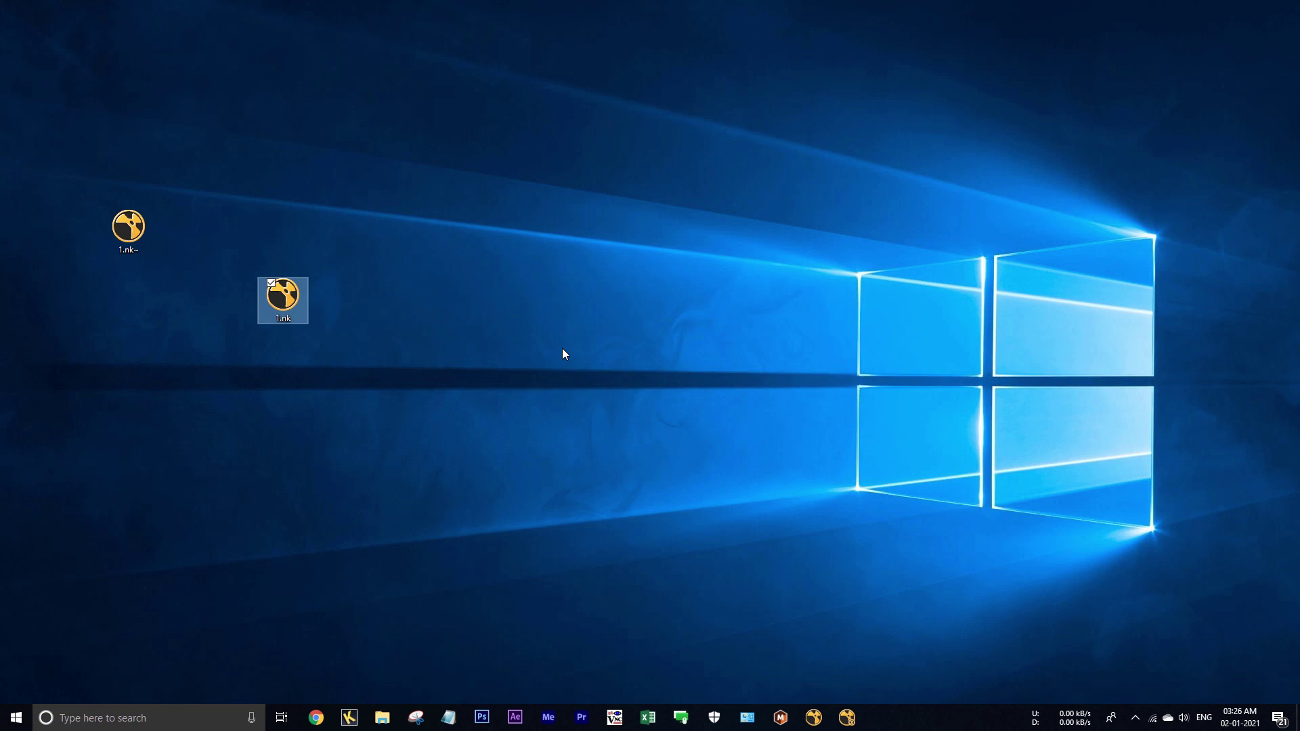
# - Relaunch Registry Editor and expand HKEY_CLASSES_ROOT
pyautogui.press('super+r')
pyautogui.press('Return')
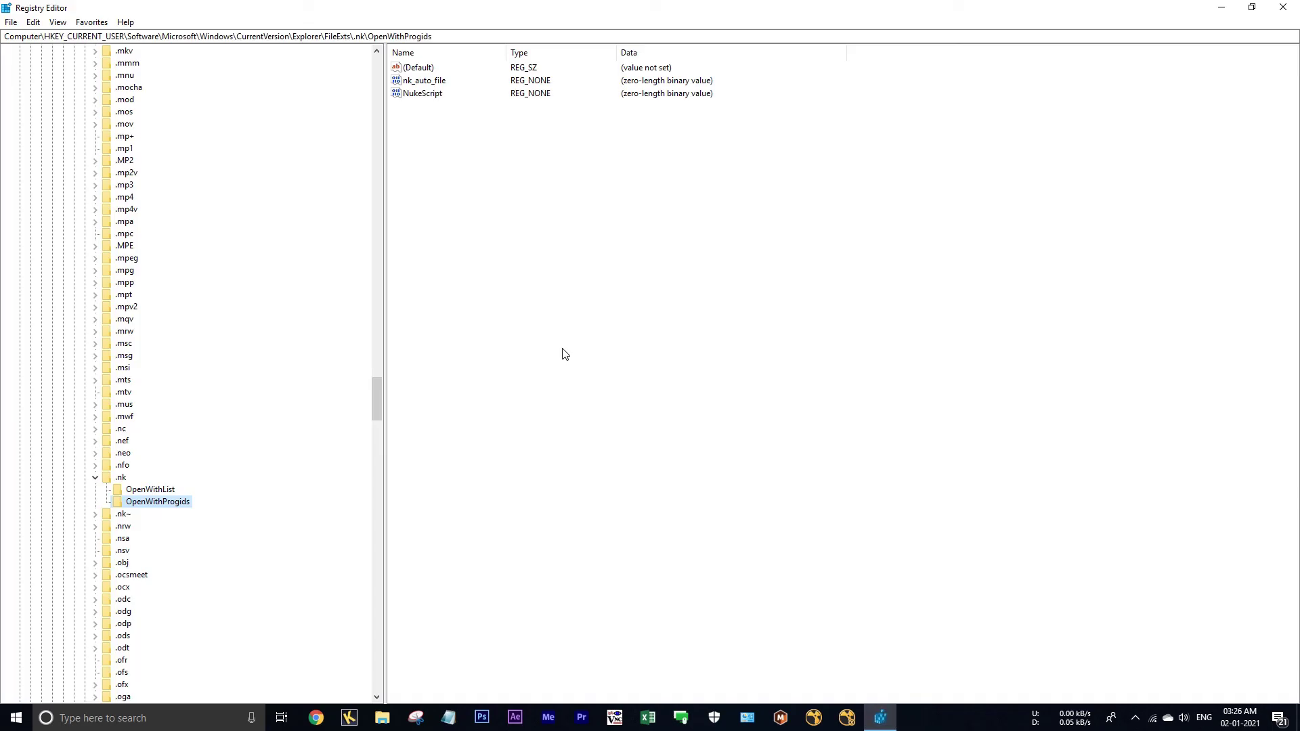
pyautogui.moveTo(381, 404); pyautogui.dragTo(378, 66)
pyautogui.click(19, 75)
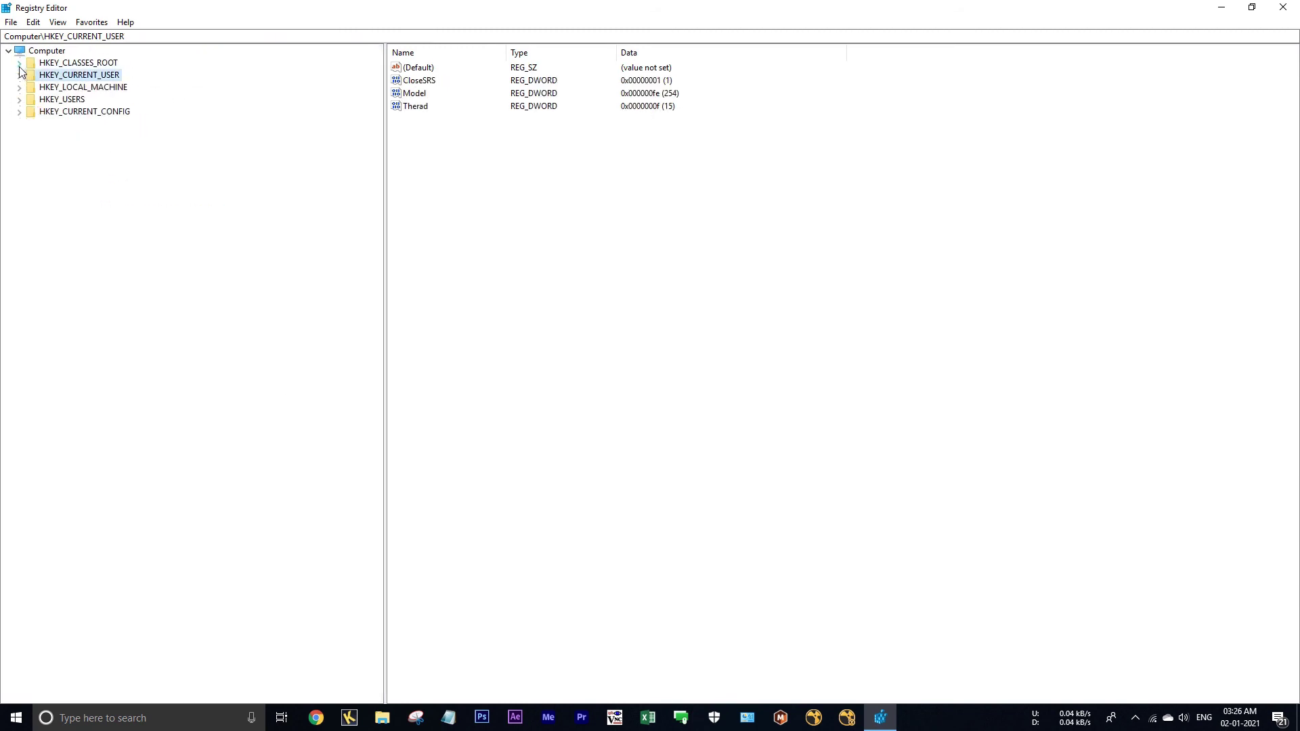
pyautogui.click(19, 63)
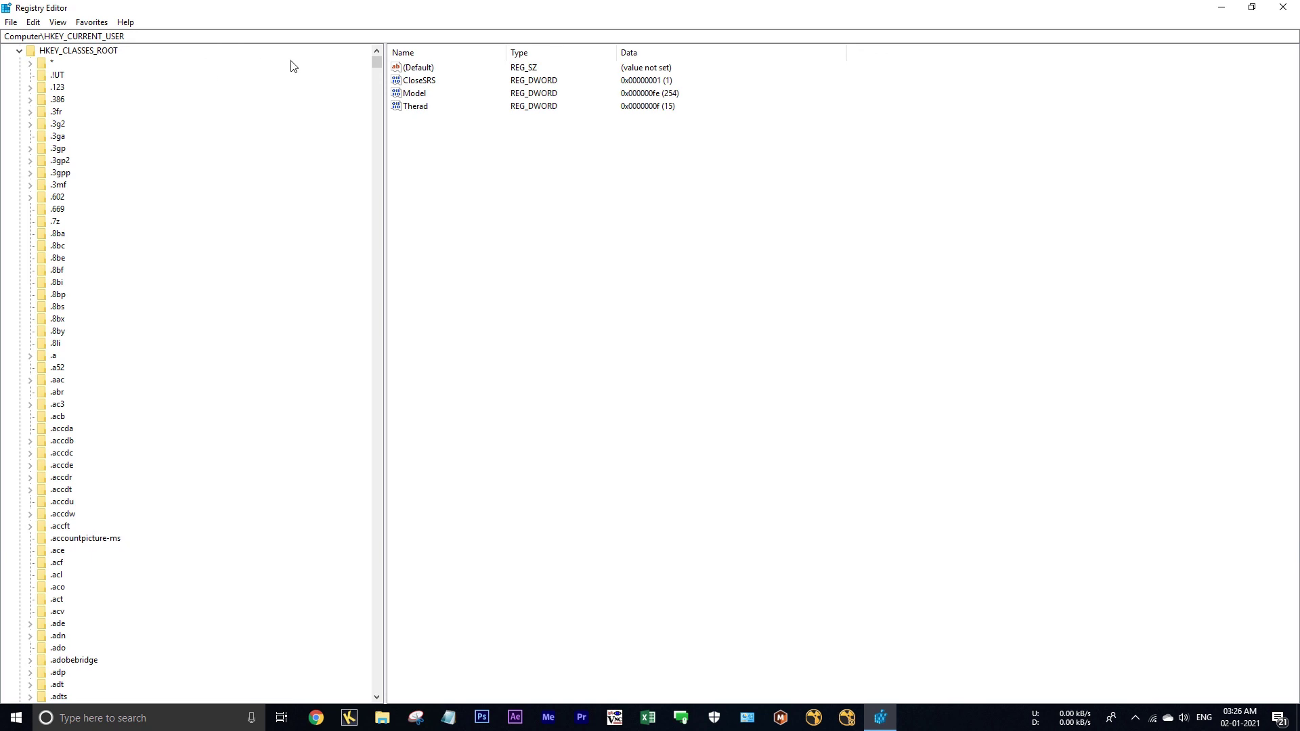
pyautogui.moveTo(373, 65); pyautogui.dragTo(380, 435)
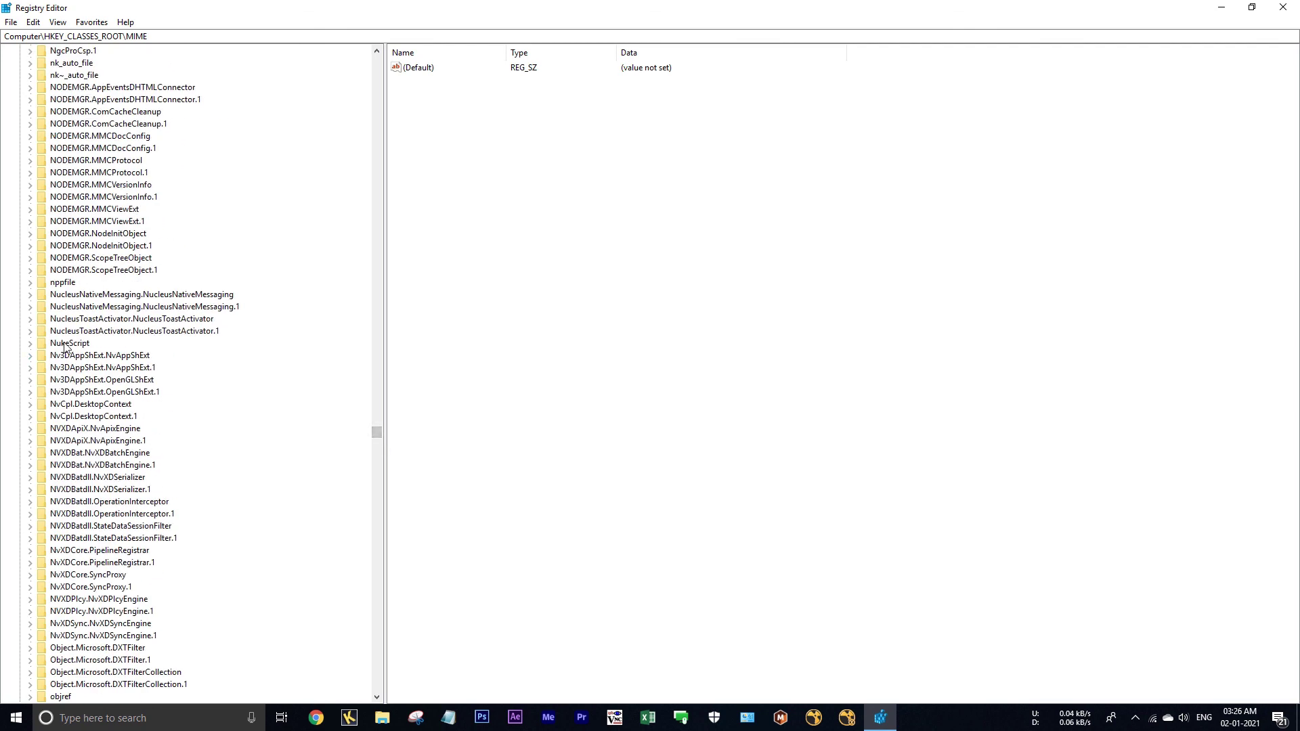
# - Delete the NukeScript key, confirm, and close Registry Editor
pyautogui.doubleClick(63, 344)
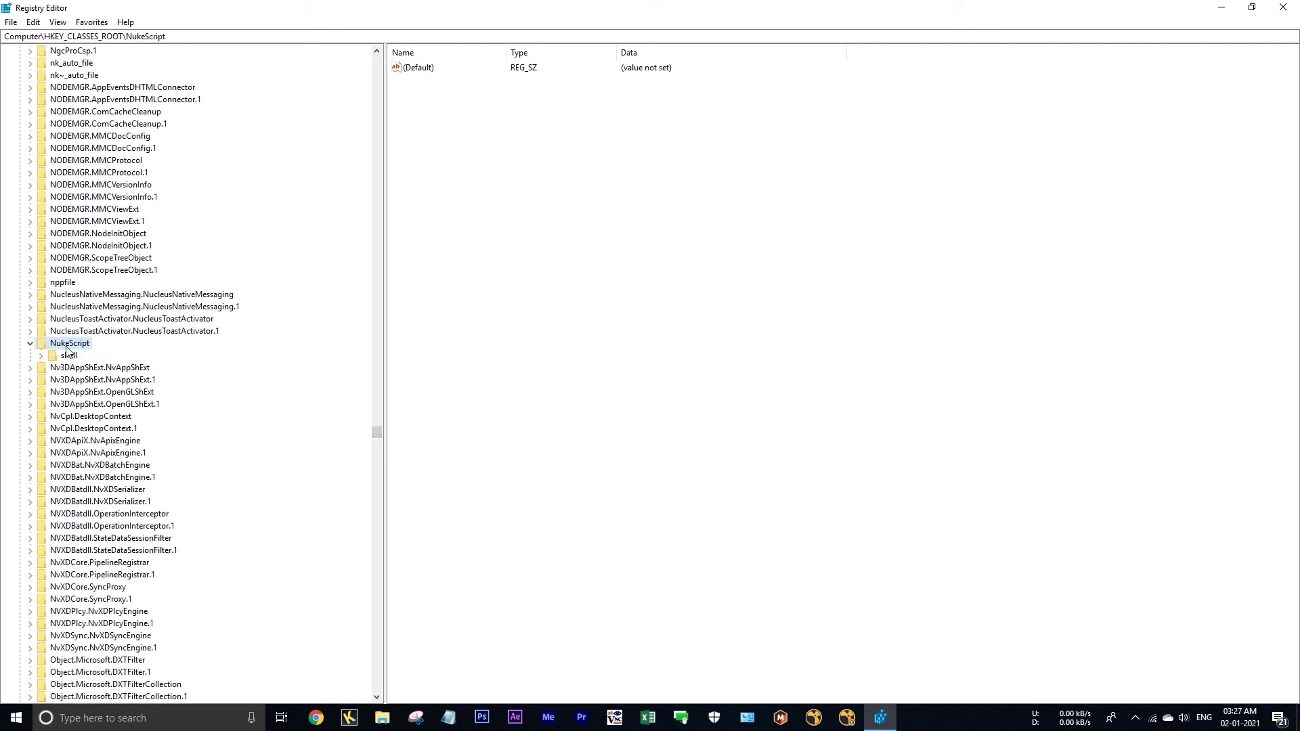
pyautogui.press('Delete')
pyautogui.press('Return')
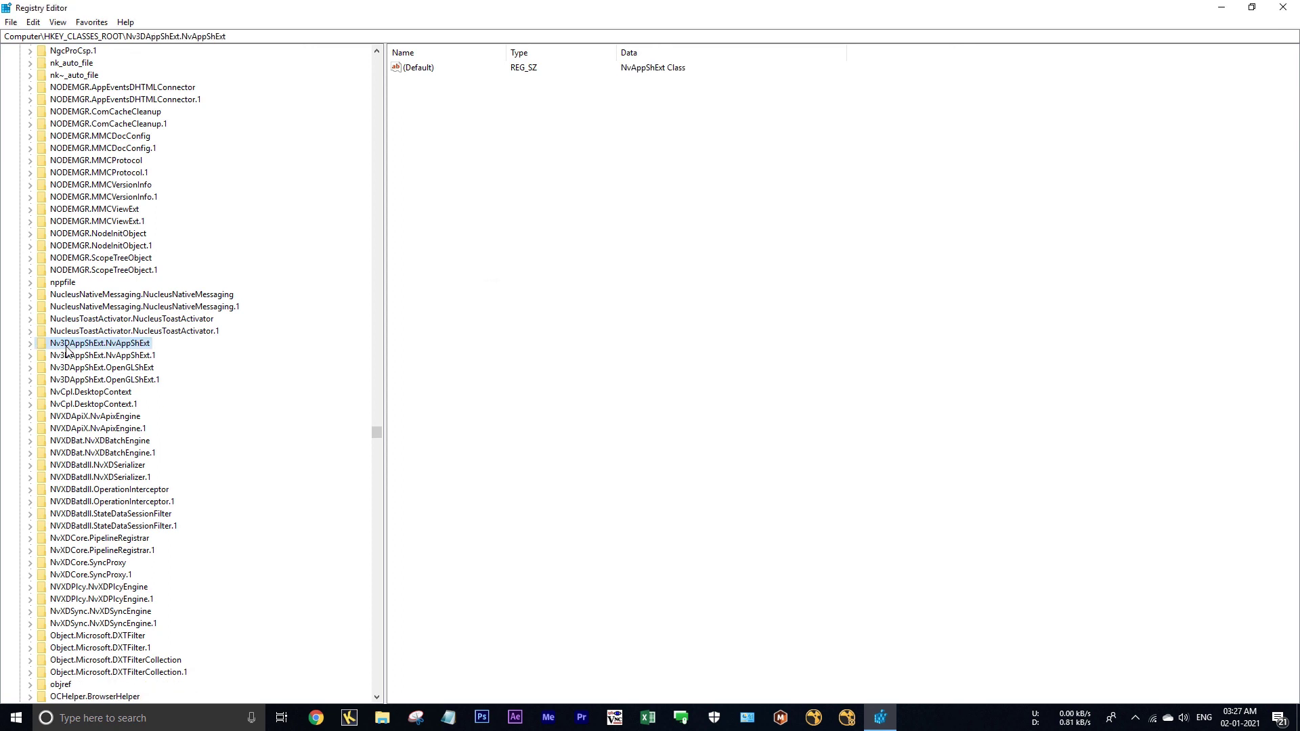
pyautogui.click(1283, 6)
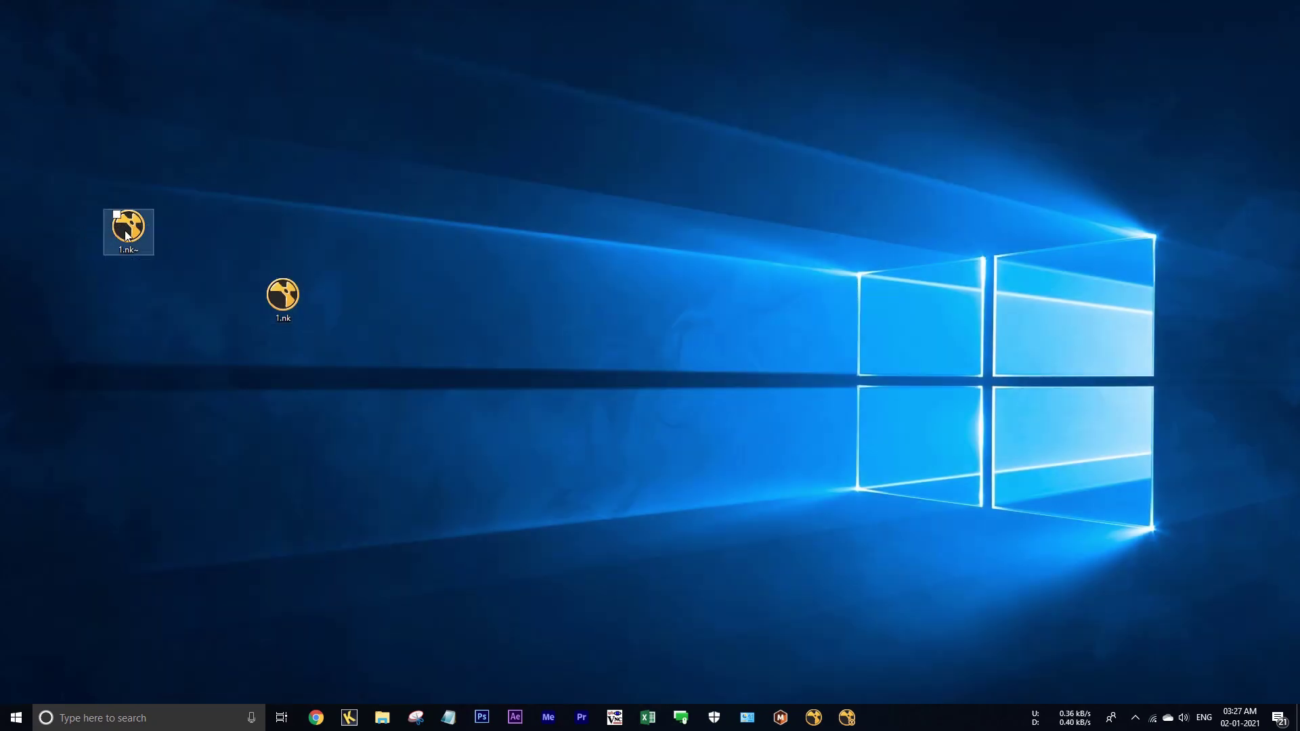
# - Launch 1.nk from the desktop and confirm the console reports Nuke 12.2v4, not NukeX
pyautogui.doubleClick(282, 295)
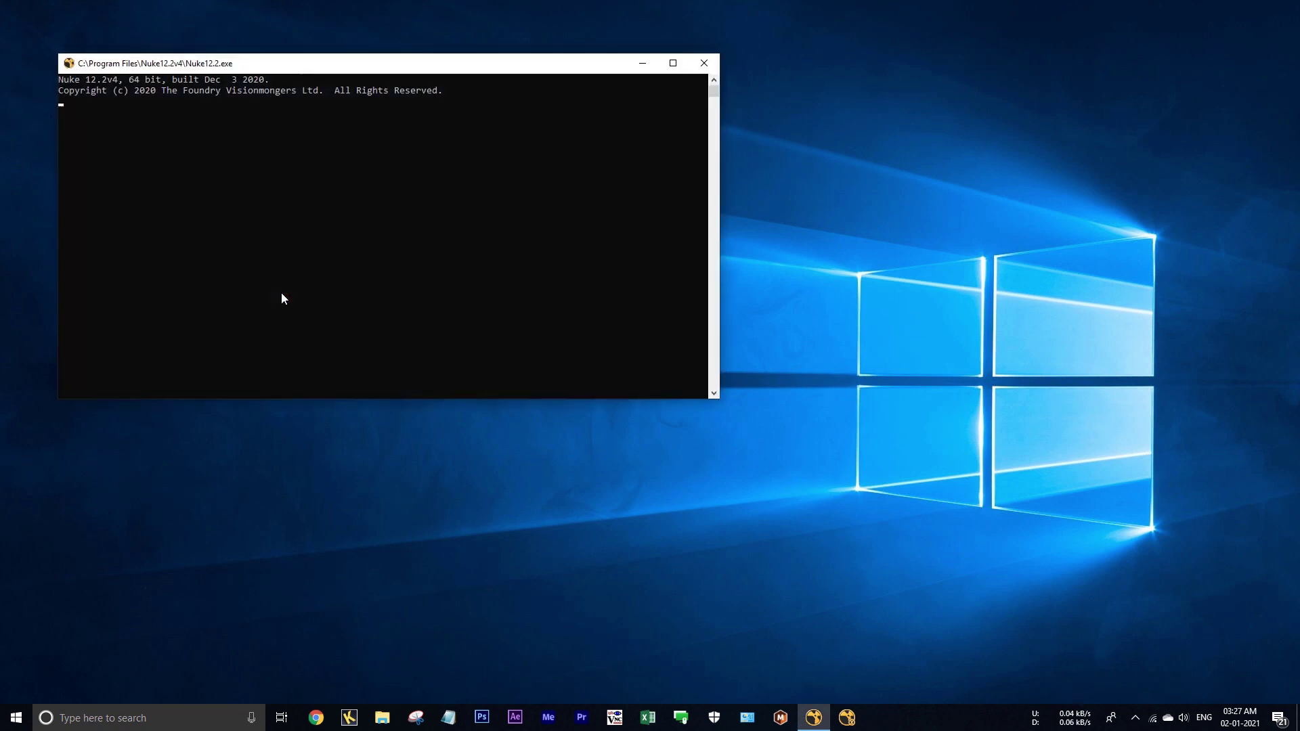
pyautogui.moveTo(118, 79); pyautogui.dragTo(55, 83)
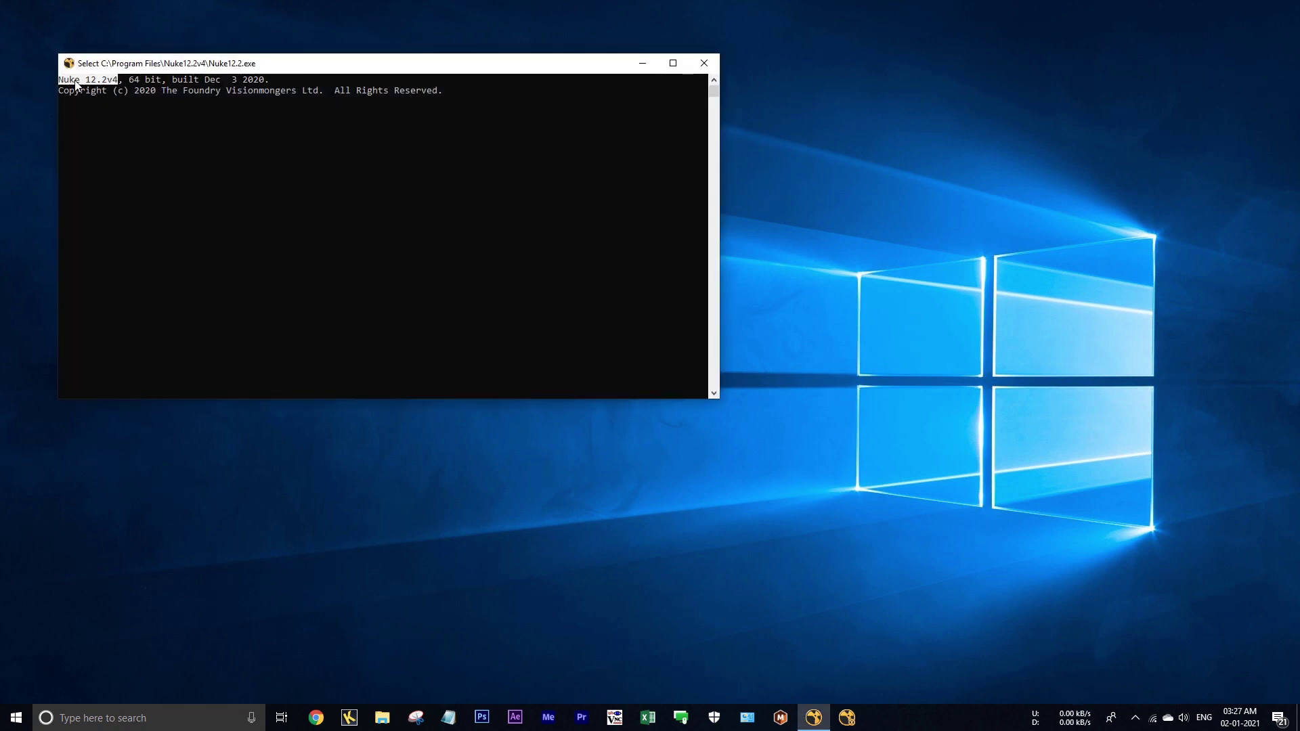
pyautogui.click(77, 82)
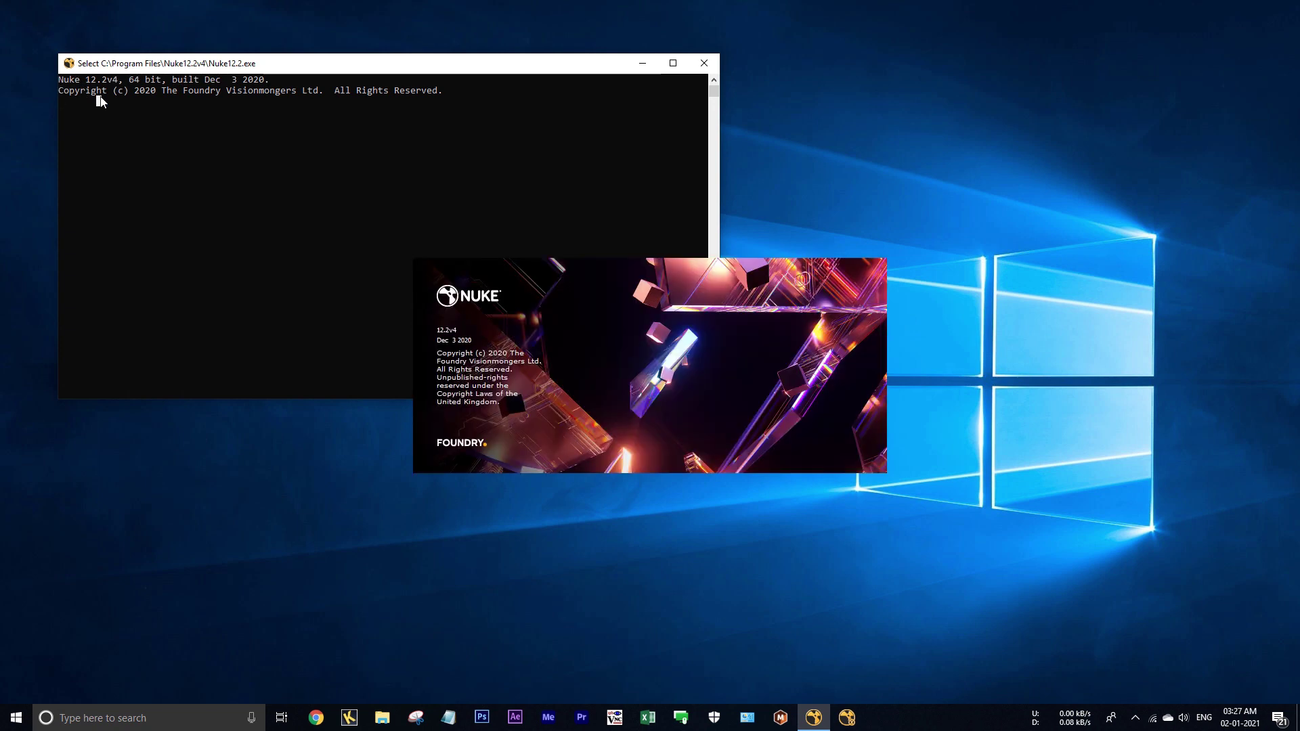